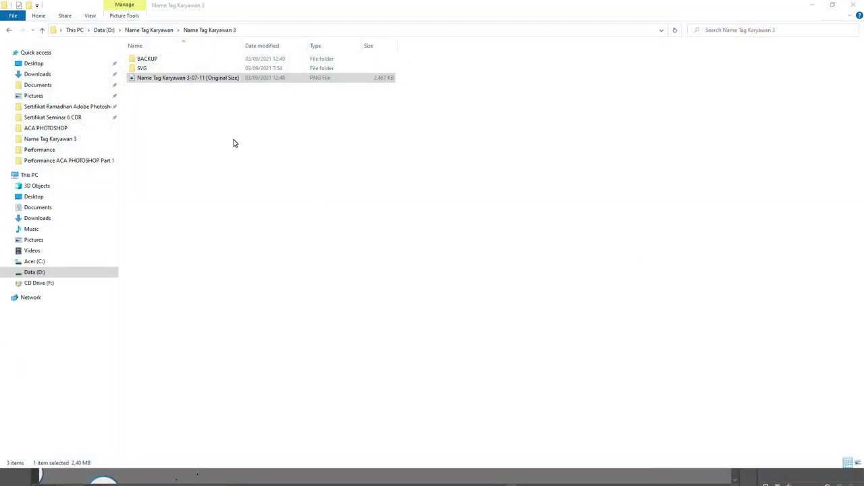
- Launch Microsoft Word by searching 'word' in the Start menu
key(super)
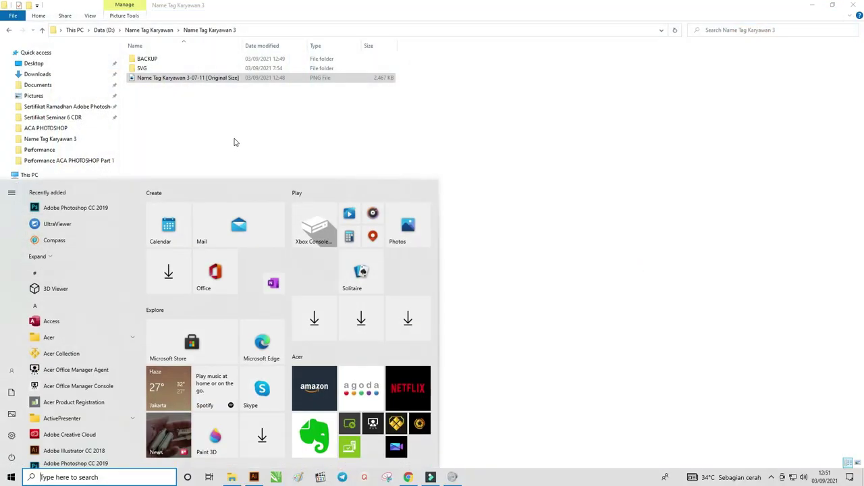
text(word)
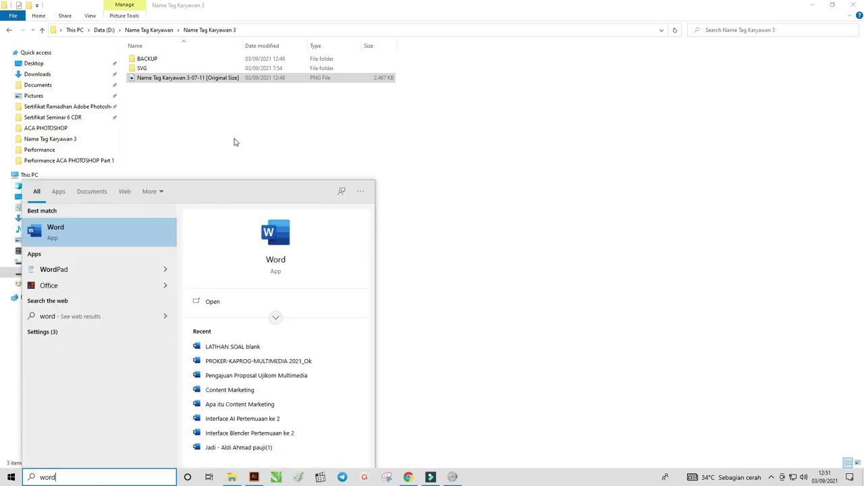
click(45, 234)
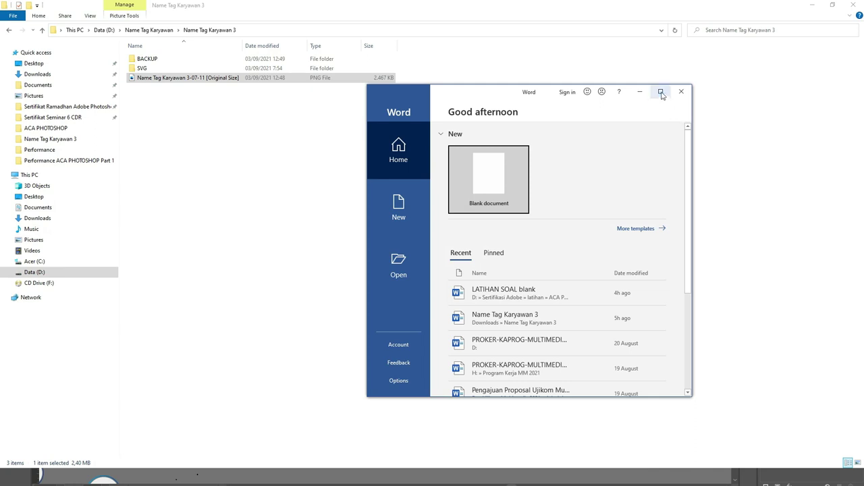
- Maximize Word, create a blank document, dismiss the updates notice and use Print Layout view
click(662, 91)
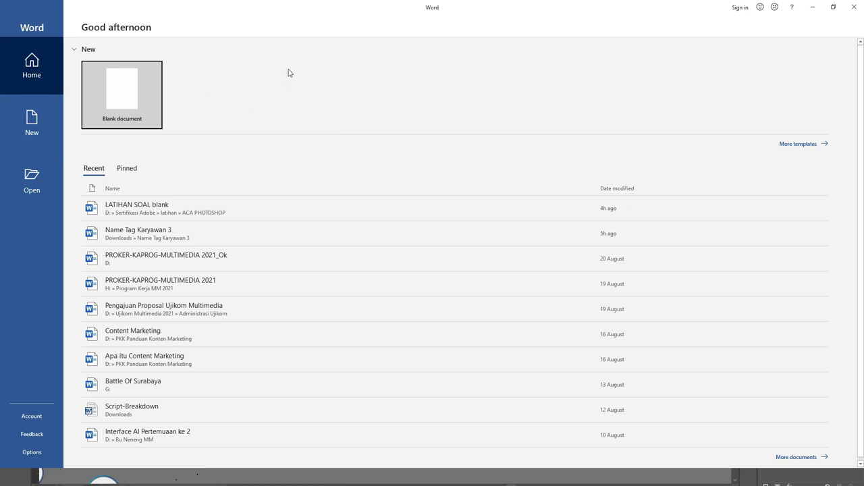
click(130, 99)
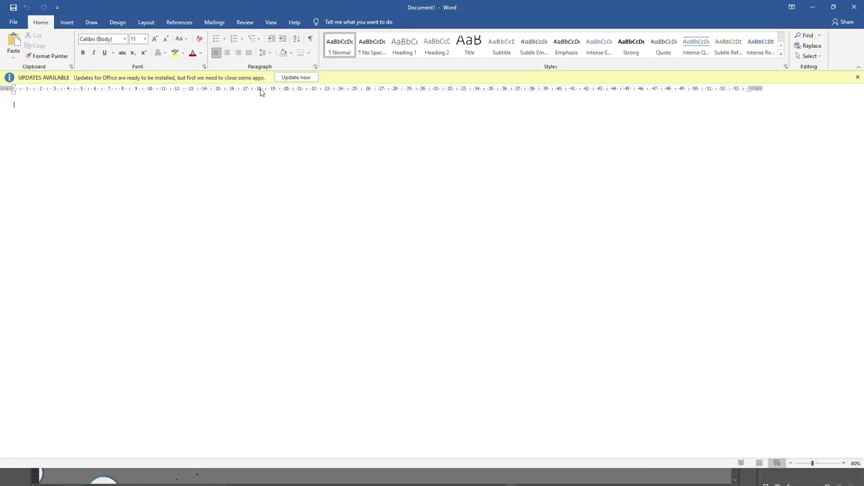
click(857, 77)
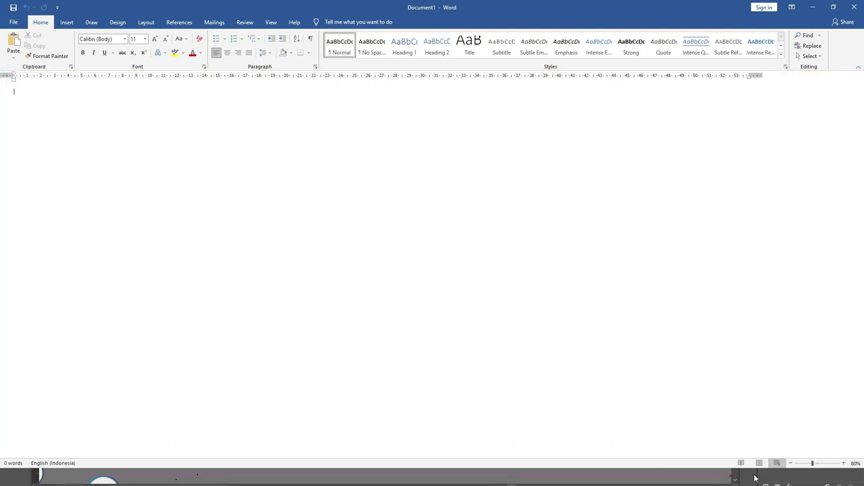
click(759, 465)
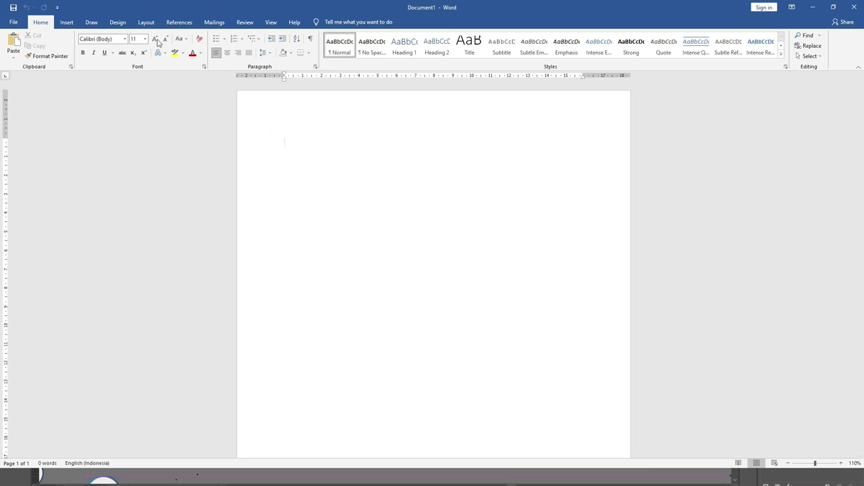
- Keep A4 paper size, make the page landscape, and bring up Custom Margins
click(143, 23)
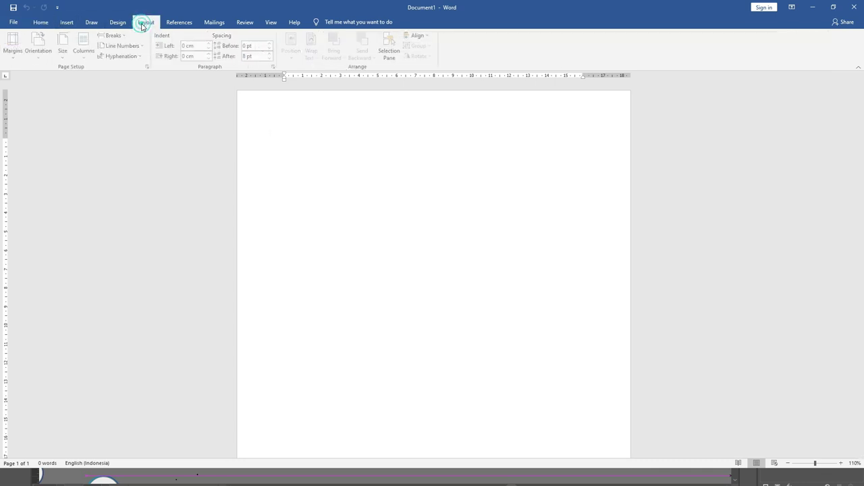
click(71, 58)
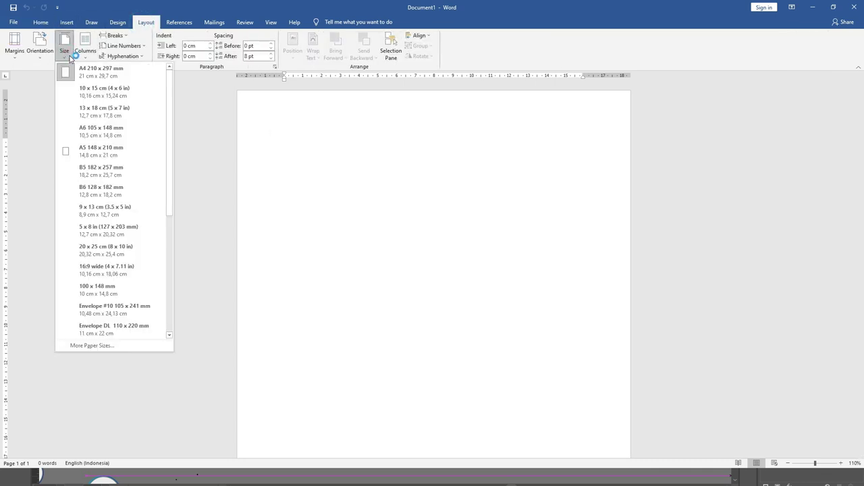
click(95, 73)
click(41, 59)
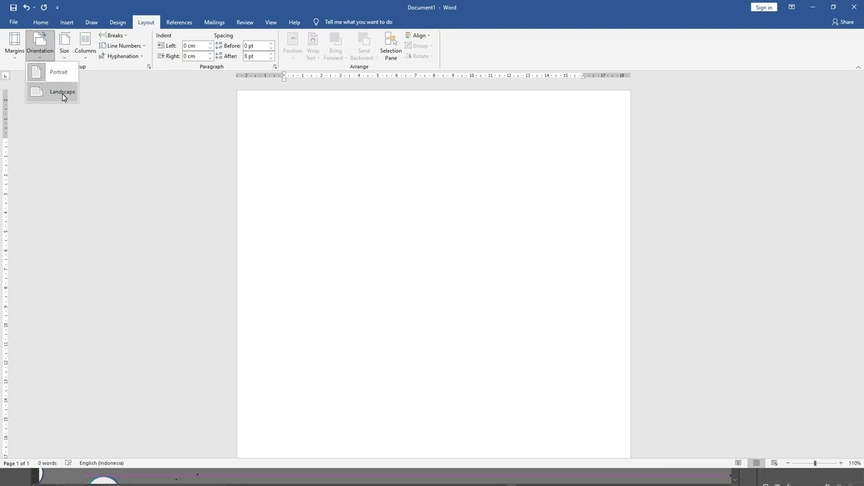
click(63, 93)
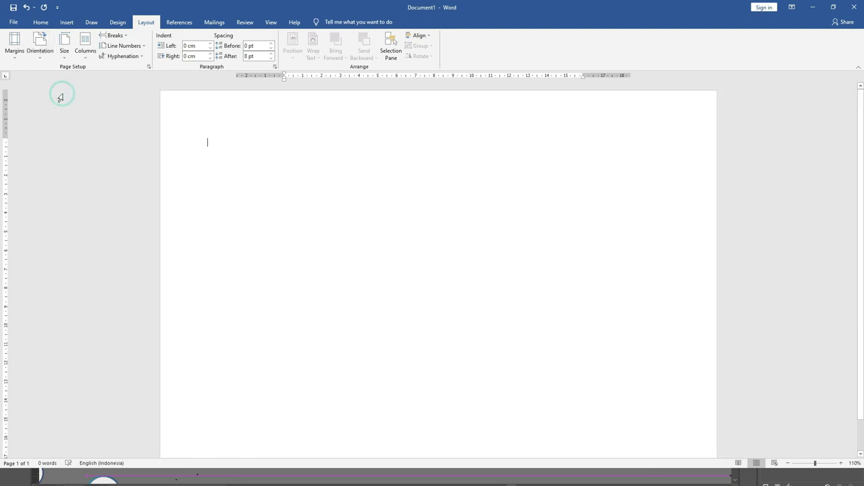
click(19, 59)
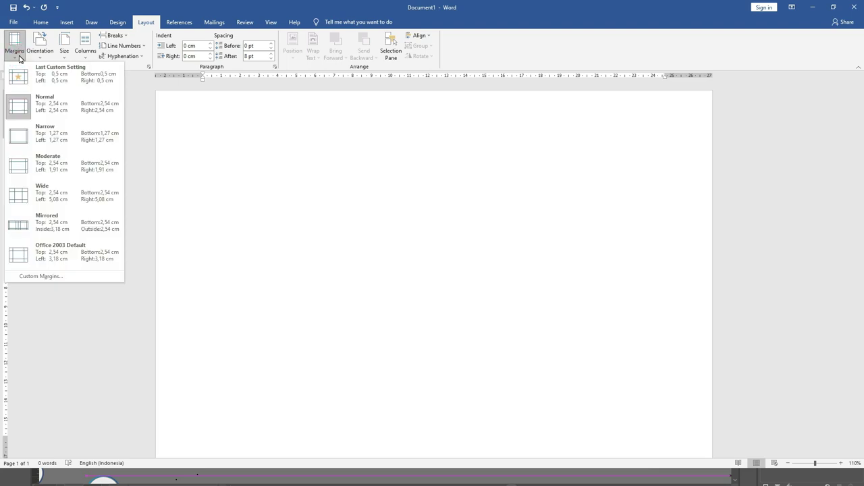
click(57, 277)
- Enter 0,5 cm as the top margin and copy that value
drag(215, 97, 259, 98)
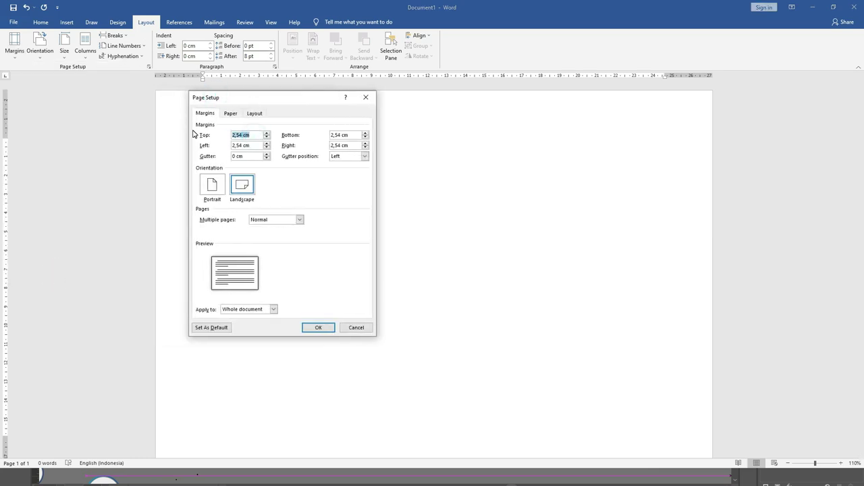
text(0)
click(251, 135)
mouse_move(254, 135)
mouse_down()
mouse_move(231, 135)
mouse_move(251, 146)
mouse_up()
key(ctrl+c)
right_click(245, 136)
click(263, 150)
- Paste 0,5 cm into the left, bottom and right margins and apply
right_click(242, 145)
click(263, 171)
mouse_move(353, 135)
mouse_down()
mouse_move(330, 136)
mouse_move(330, 146)
mouse_up()
right_click(338, 135)
click(355, 160)
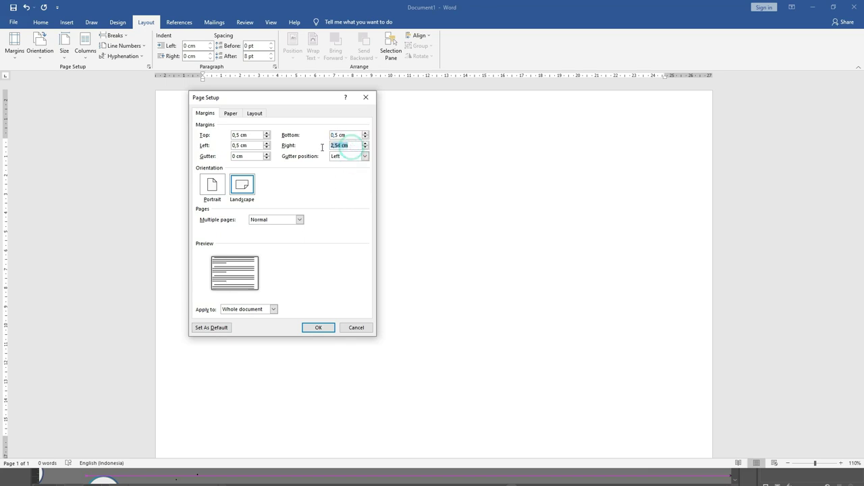
right_click(338, 145)
click(352, 171)
drag(287, 101, 320, 115)
click(381, 150)
click(352, 342)
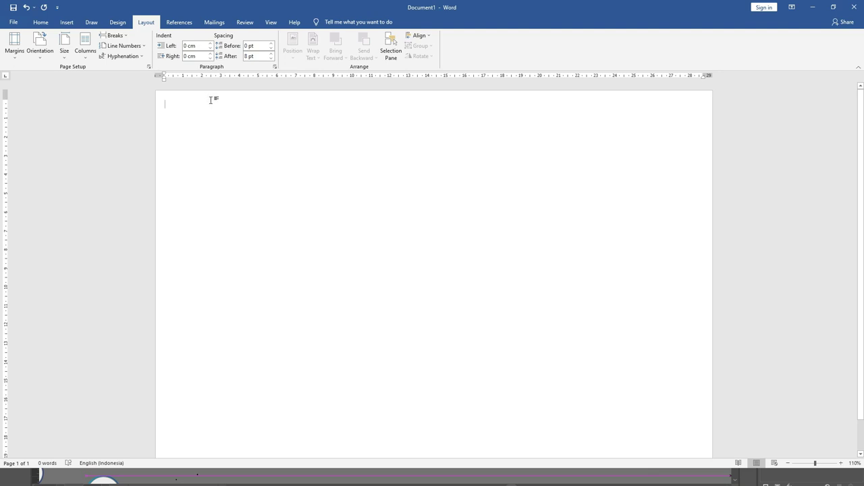
- Draw a tall rectangle shape near the top left of the page
ctrl+scroll(337, 188, down, 2)
ctrl+scroll(338, 183, up, 1)
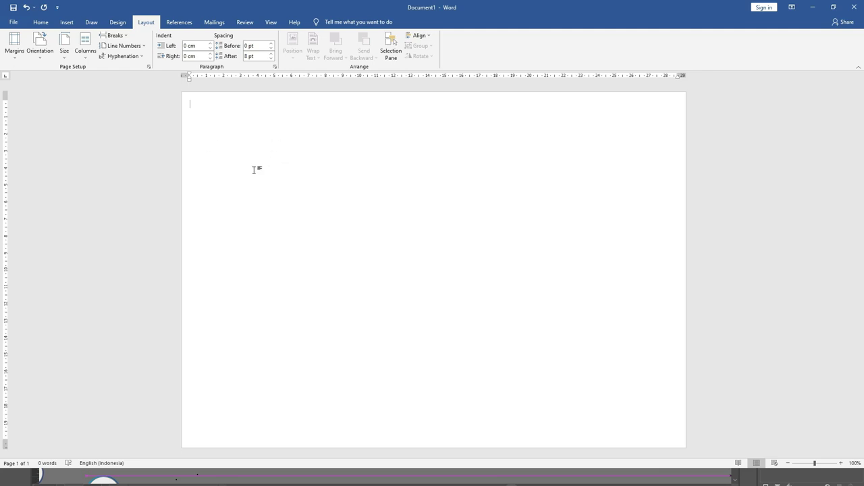
click(76, 29)
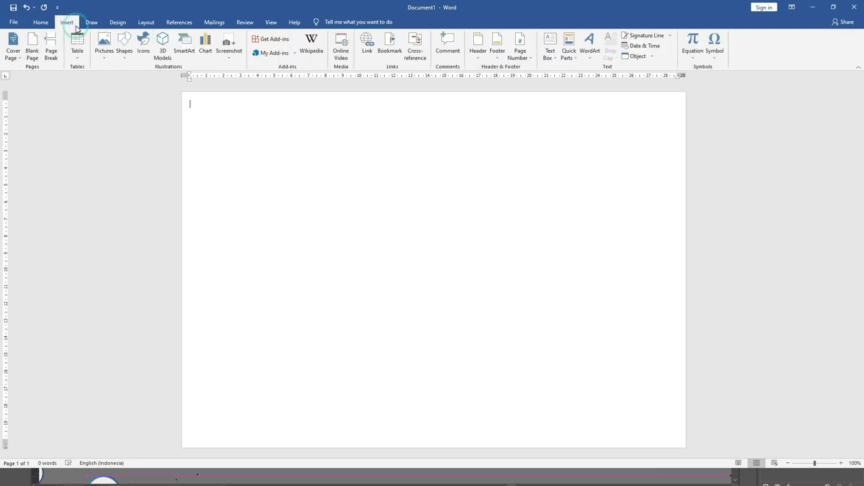
click(125, 53)
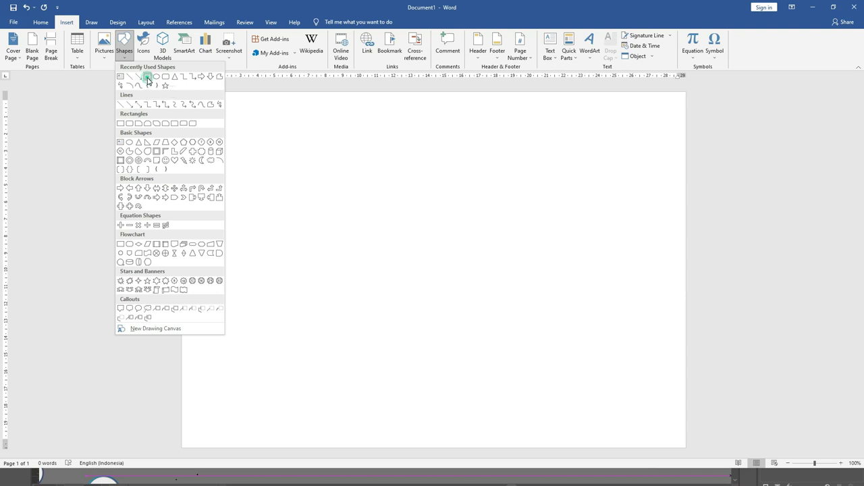
click(148, 77)
drag(255, 136, 376, 309)
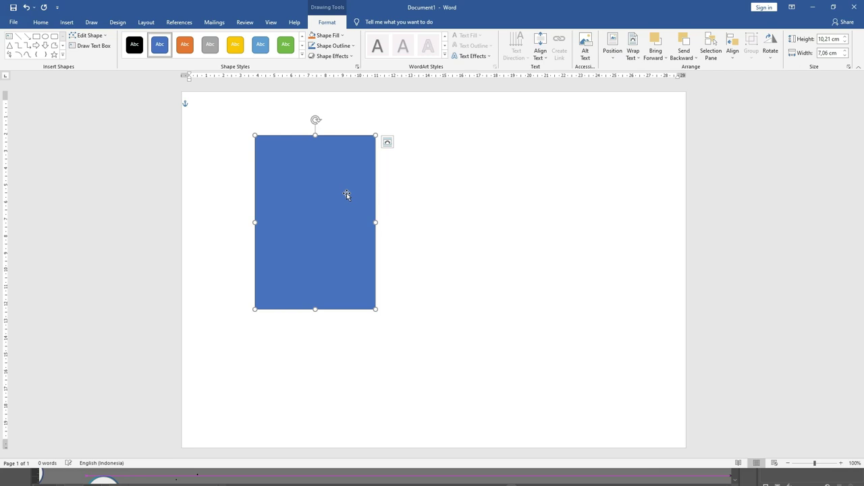
click(830, 38)
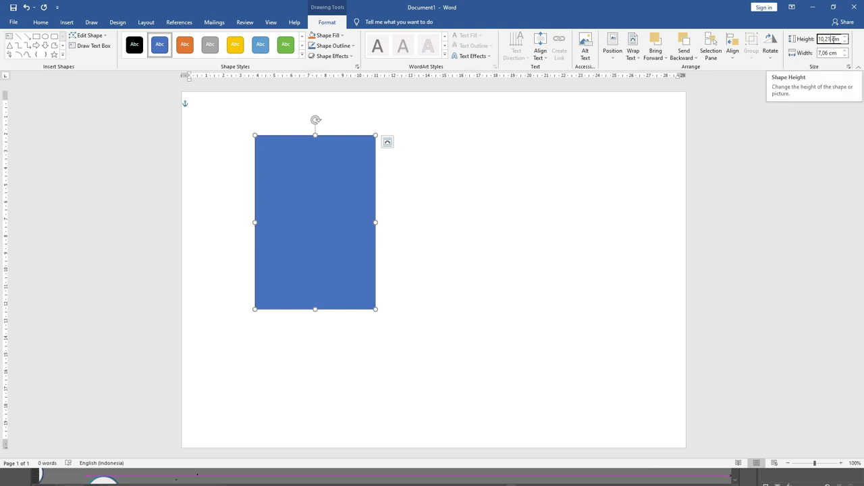
- Enter a new height and a 5,5 cm width for the rectangle
drag(840, 39, 816, 42)
text(88)
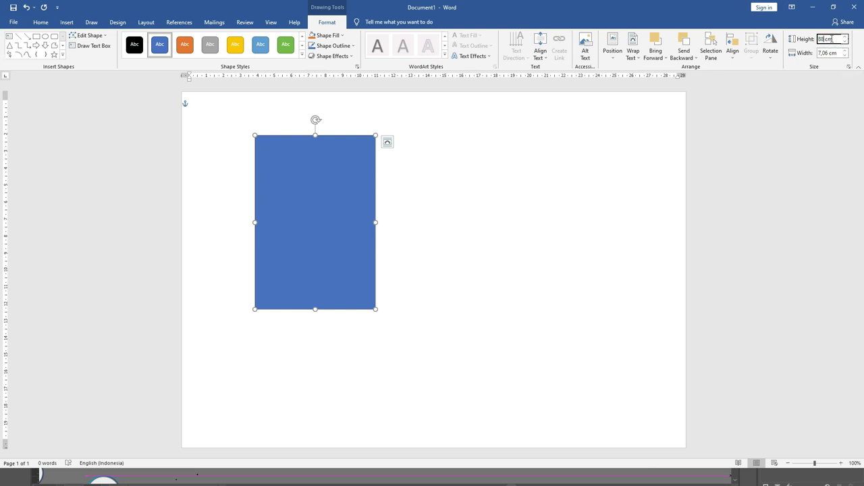
double_click(832, 39)
text(mm)
click(826, 51)
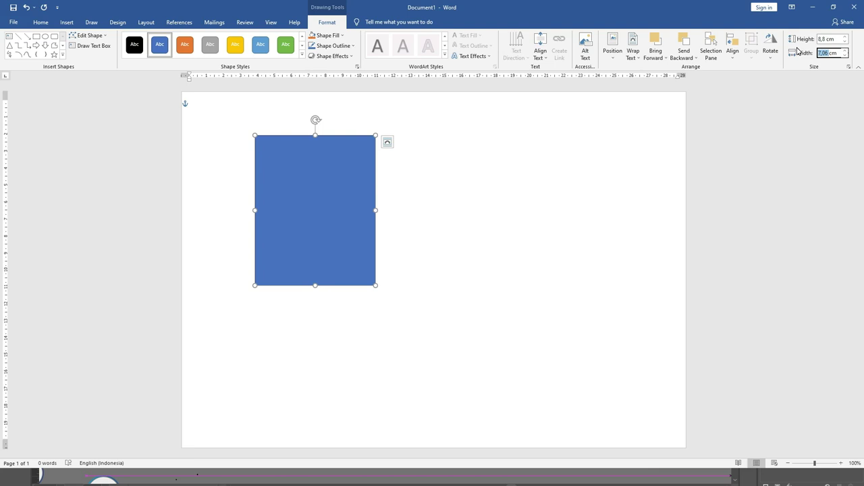
key(alt)
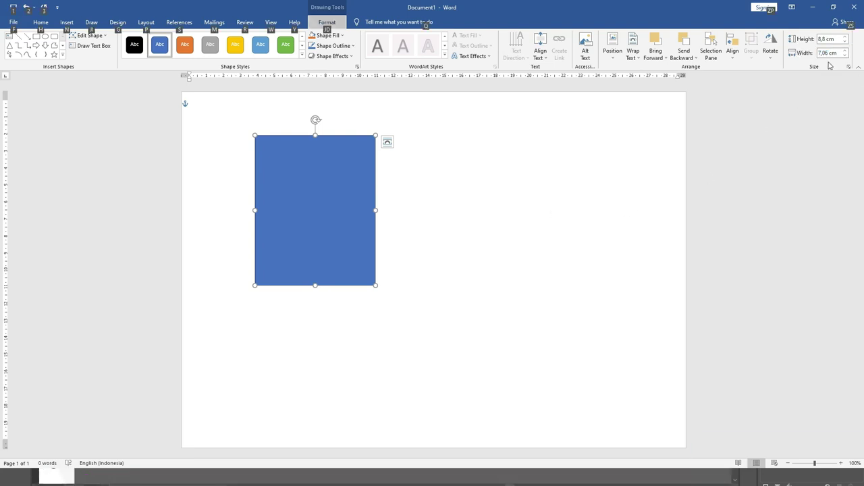
click(830, 52)
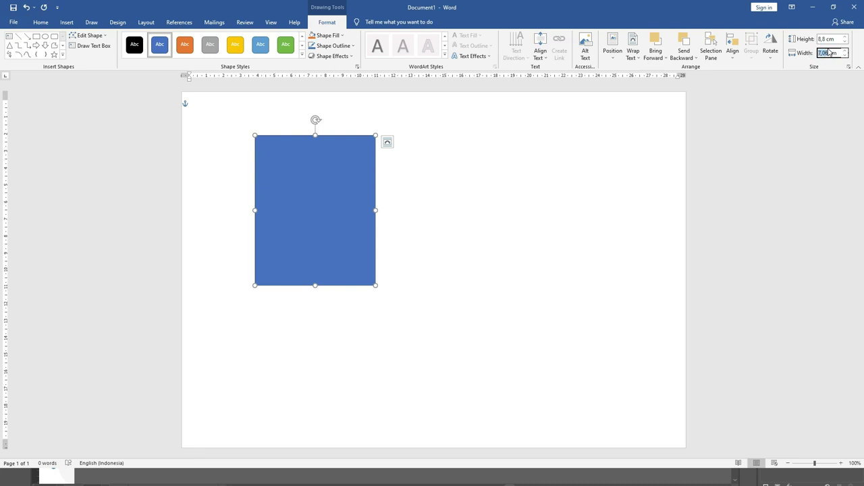
text(5,5)
click(825, 38)
- Correct the rectangle's size to 8,3 cm height and 5,3 cm width
click(823, 38)
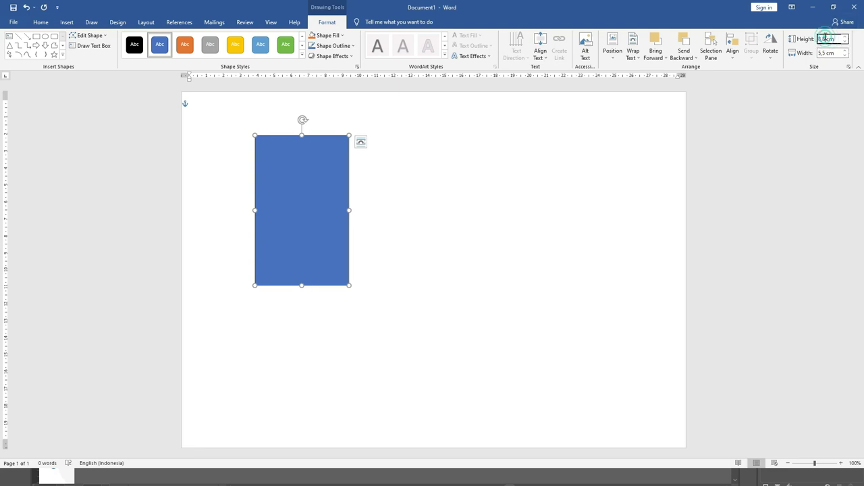
key(BackSpace)
text(3)
click(829, 53)
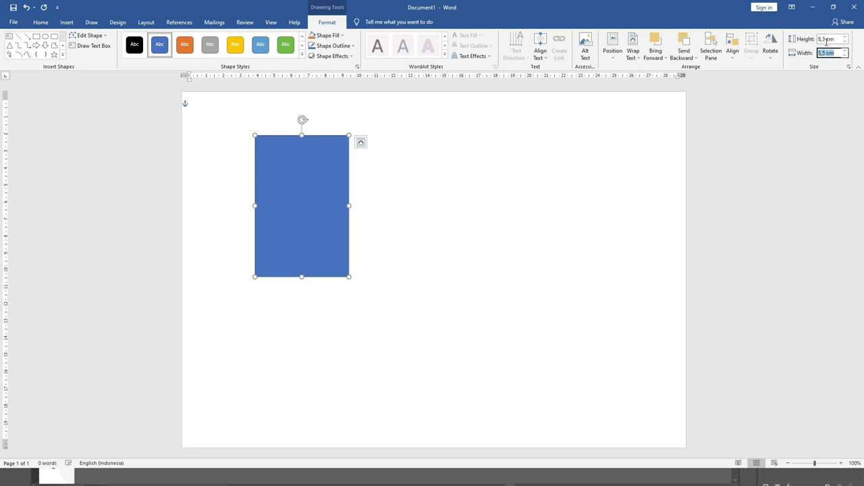
click(822, 52)
text(5,3)
key(Return)
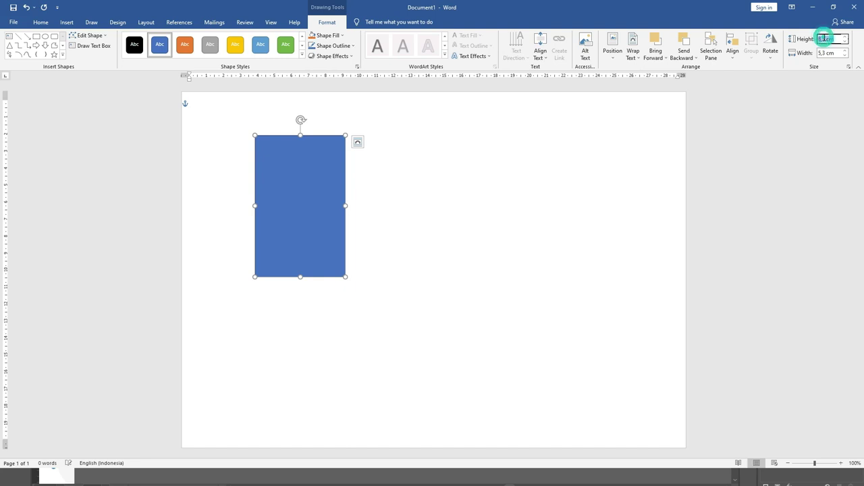
click(394, 183)
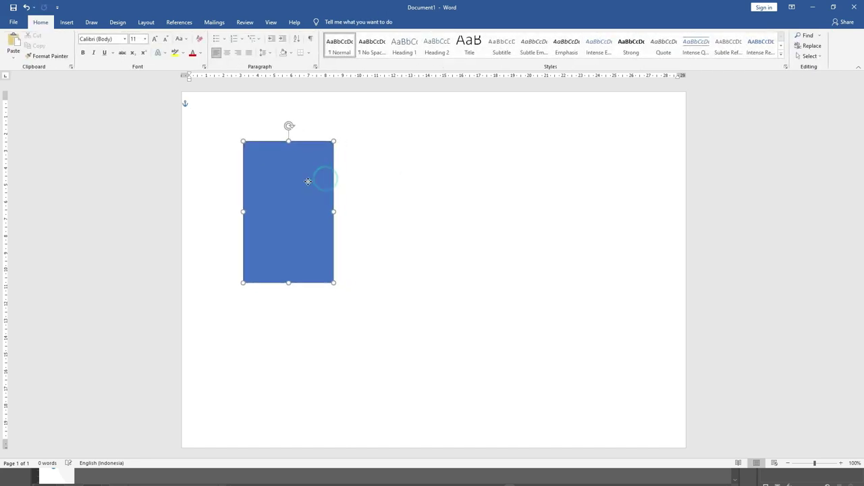
- Shift the rectangle slightly left and start a picture fill from a file
drag(325, 178, 308, 180)
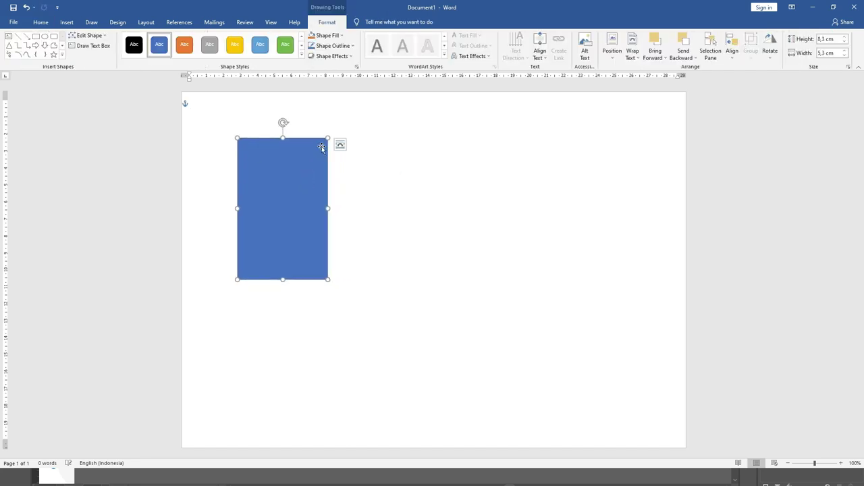
click(338, 38)
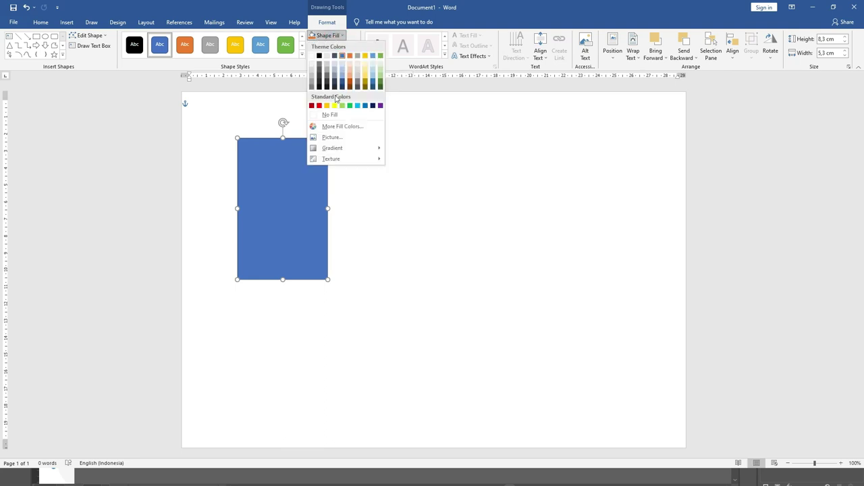
click(347, 138)
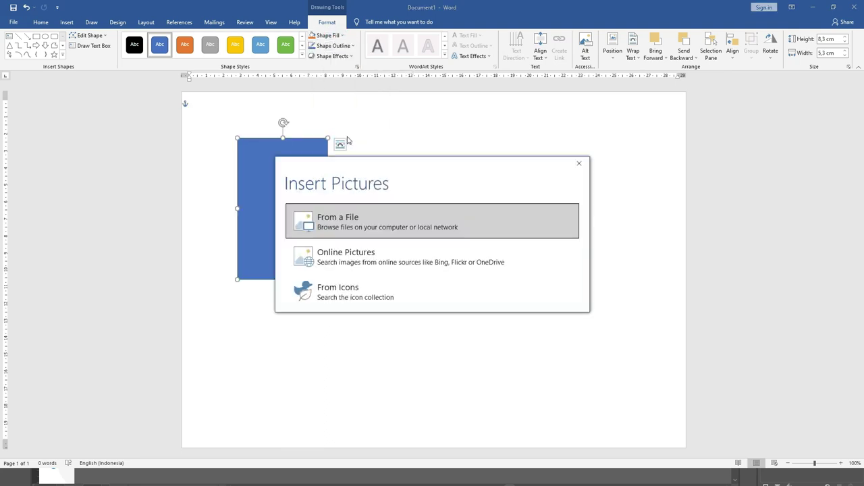
click(344, 220)
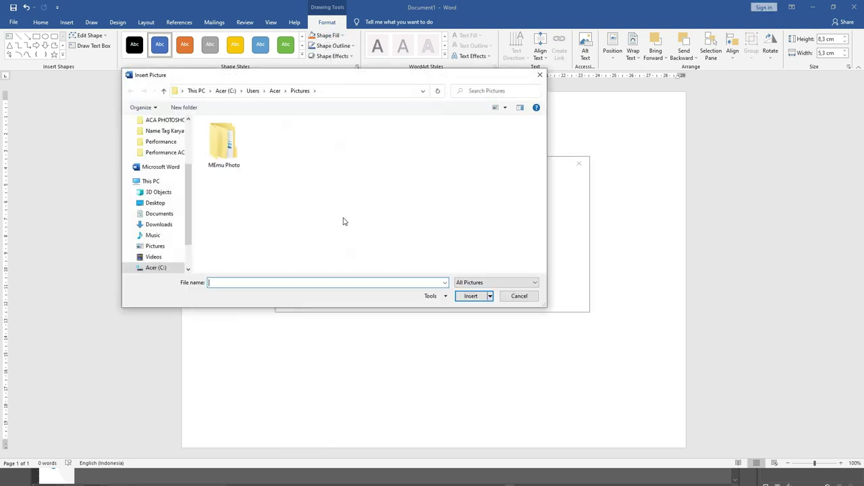
- Fill it with Name Tag Karyawan 3-01 from D:\Name Tag Karyawan\Name Tag Karyawan 3\SVG
scroll(193, 237, down, 2)
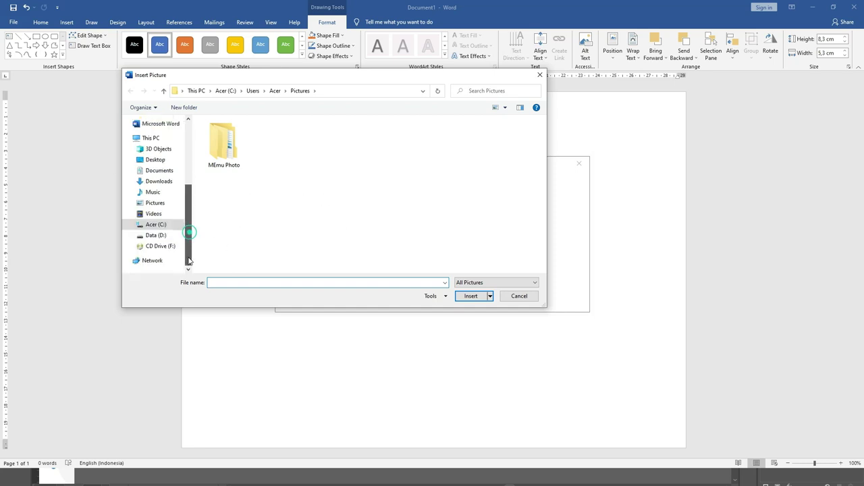
click(169, 235)
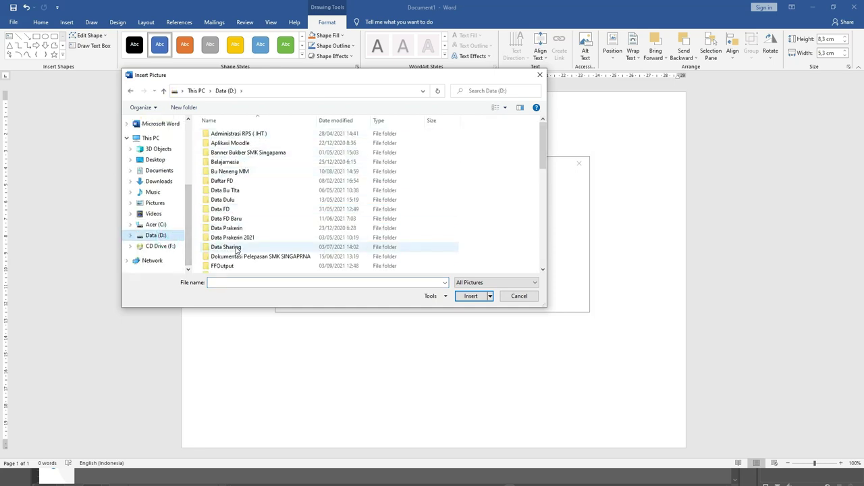
click(230, 210)
scroll(243, 150, up, 1)
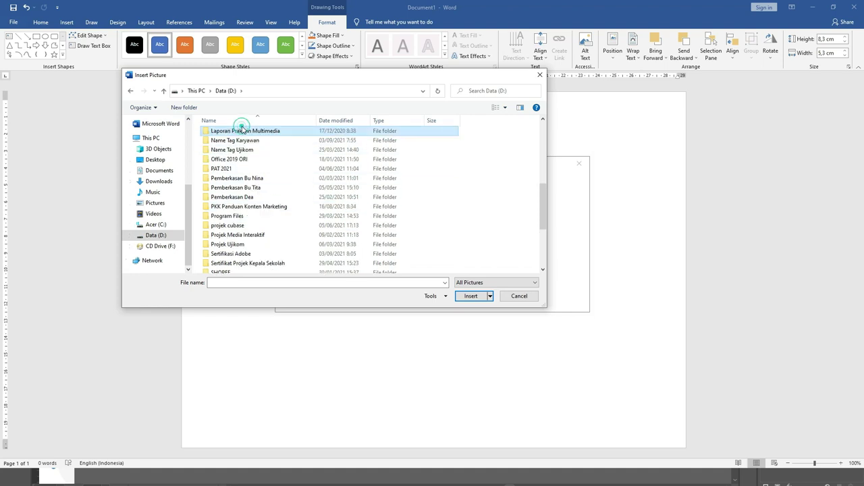
double_click(243, 140)
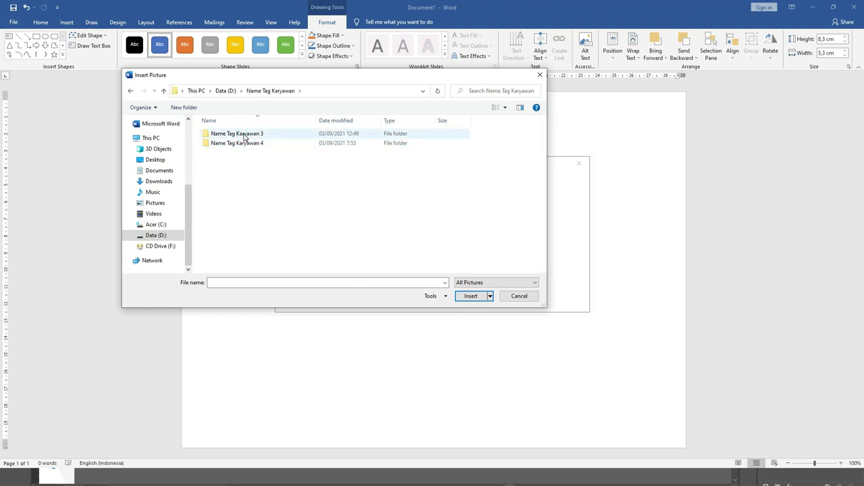
double_click(243, 134)
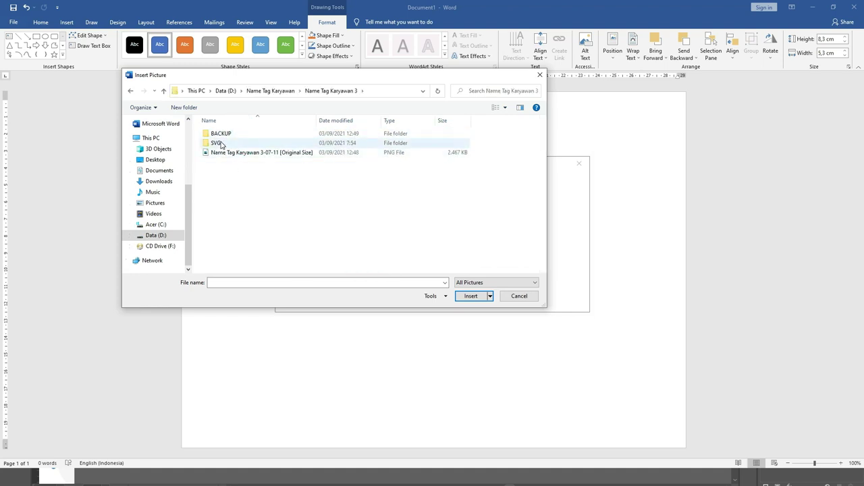
double_click(217, 143)
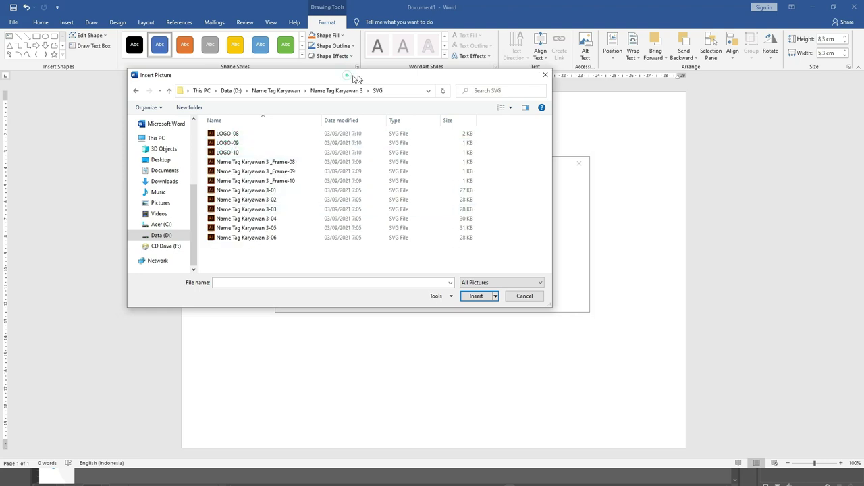
drag(346, 75, 408, 81)
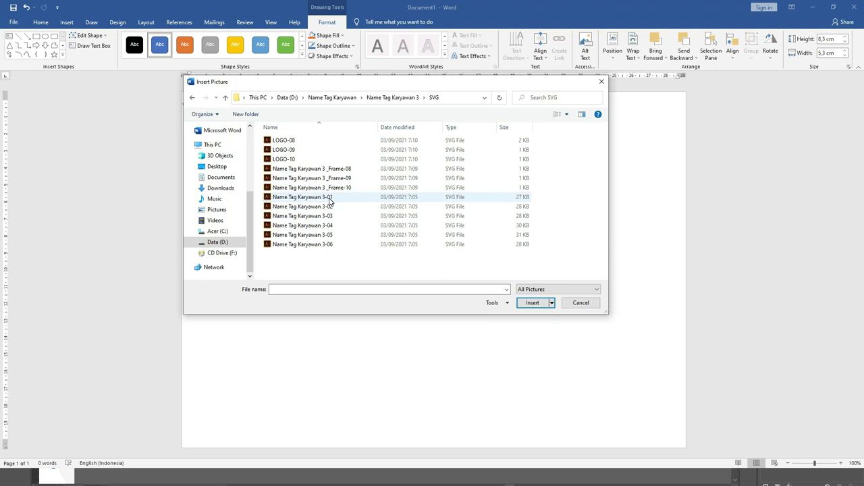
click(329, 198)
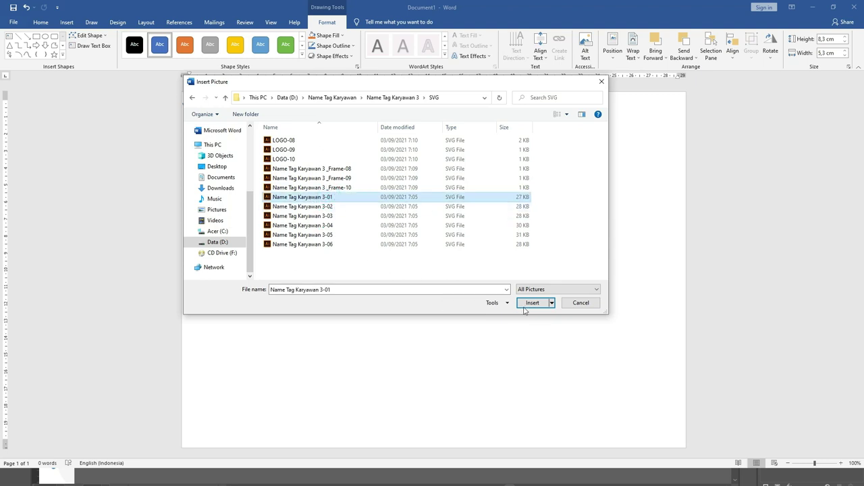
click(525, 307)
- Set the purple background shape's outline to No Outline
click(373, 216)
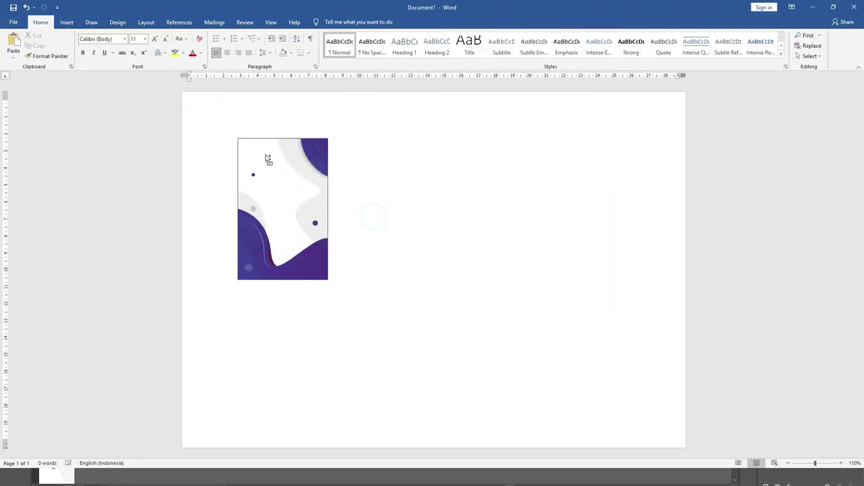
ctrl+scroll(271, 158, up, 13)
drag(244, 202, 237, 203)
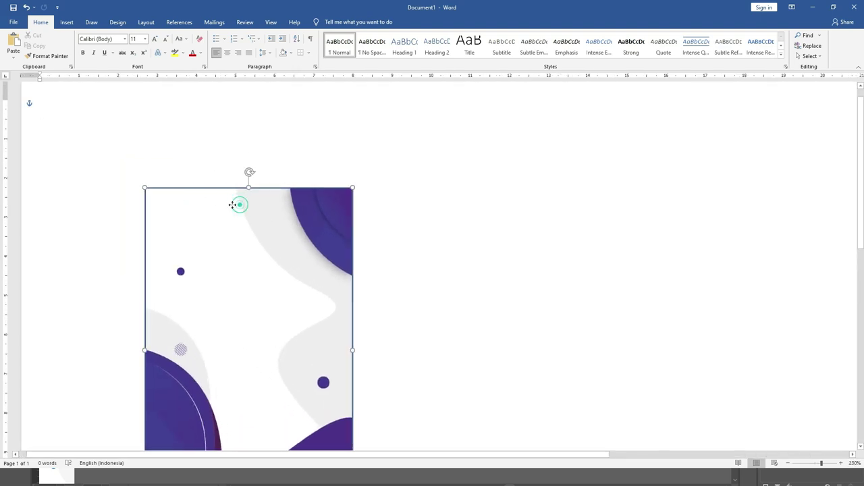
click(328, 23)
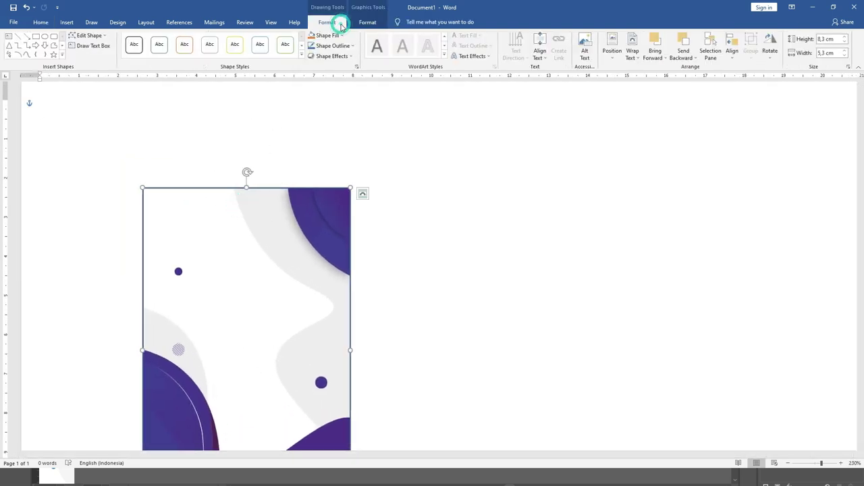
click(338, 46)
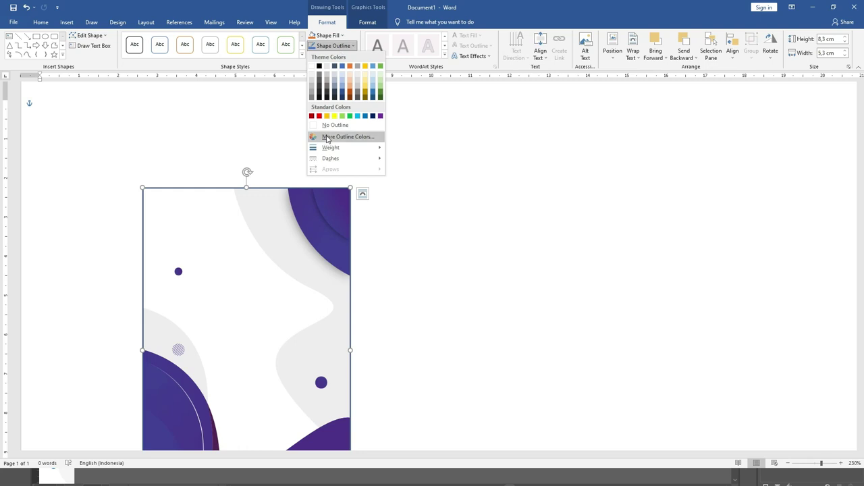
click(333, 125)
click(395, 183)
ctrl+scroll(270, 139, down, 4)
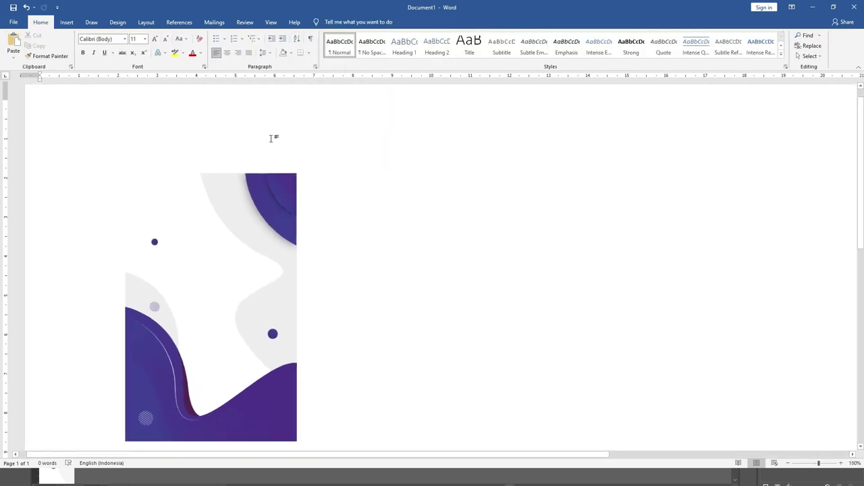
ctrl+scroll(263, 162, down, 3)
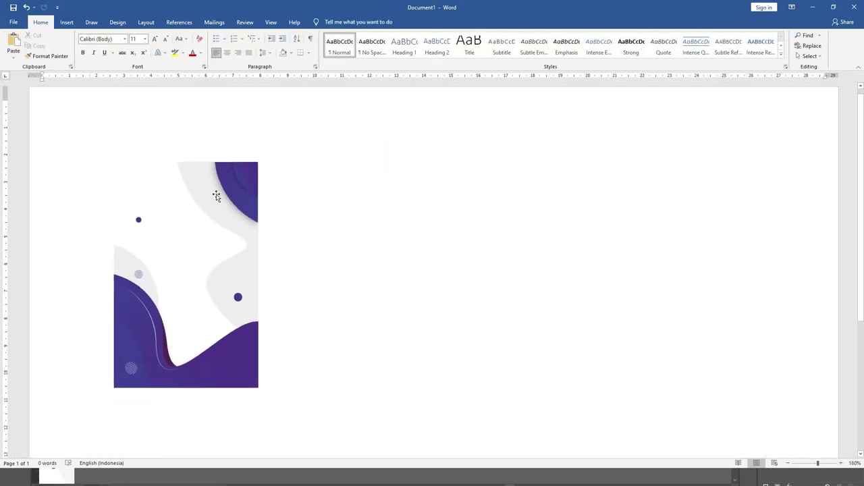
ctrl+scroll(220, 194, down, 1)
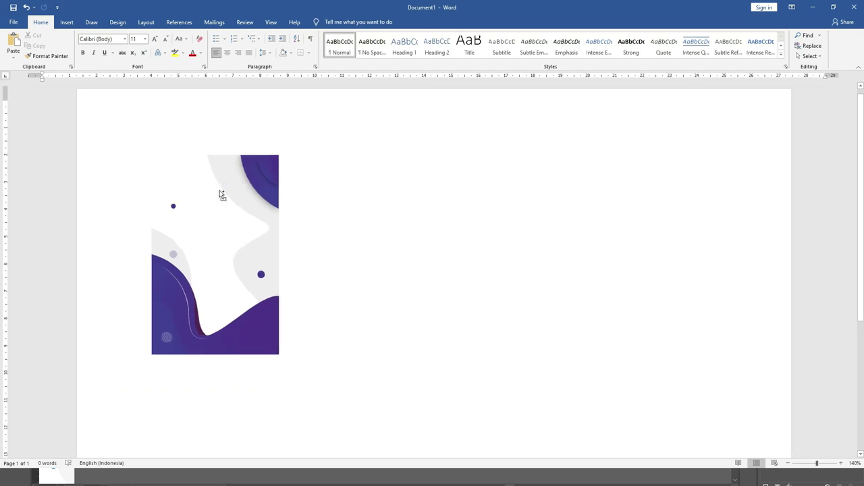
ctrl+scroll(220, 193, down, 1)
ctrl+scroll(219, 192, down, 1)
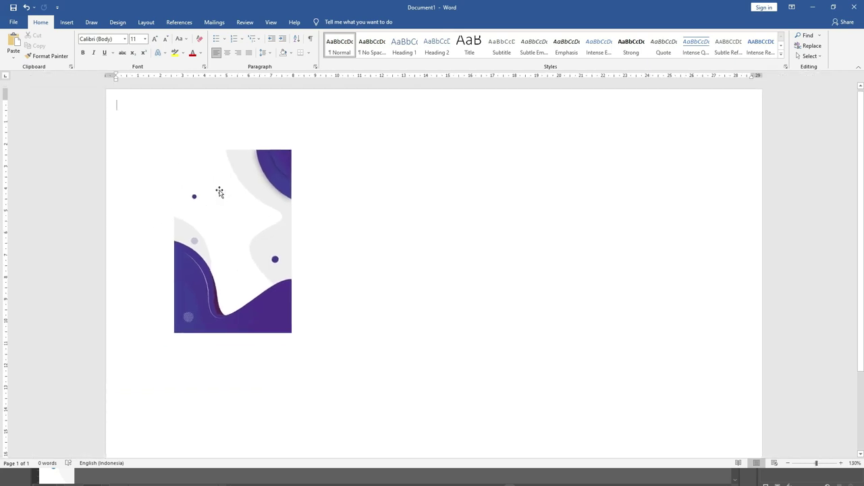
- Move the background slightly up-left and Ctrl-drag a duplicate directly below it
click(261, 178)
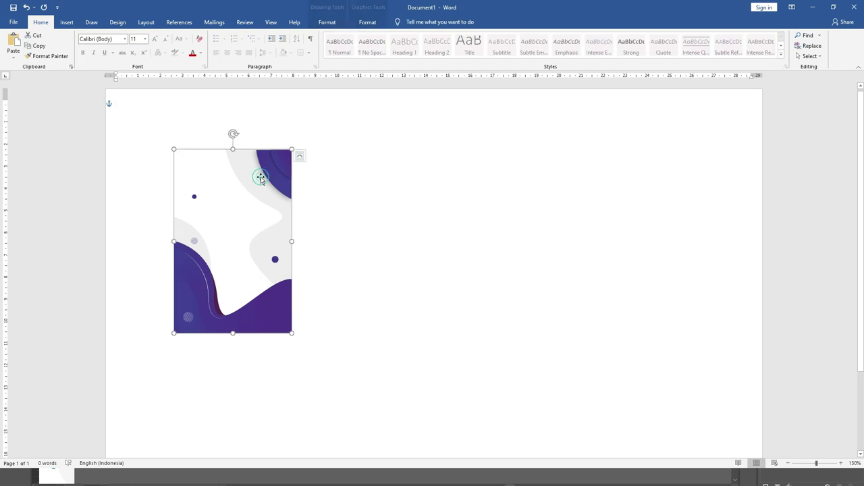
ctrl+scroll(257, 173, down, 1)
ctrl+scroll(257, 169, down, 1)
ctrl+scroll(260, 174, down, 1)
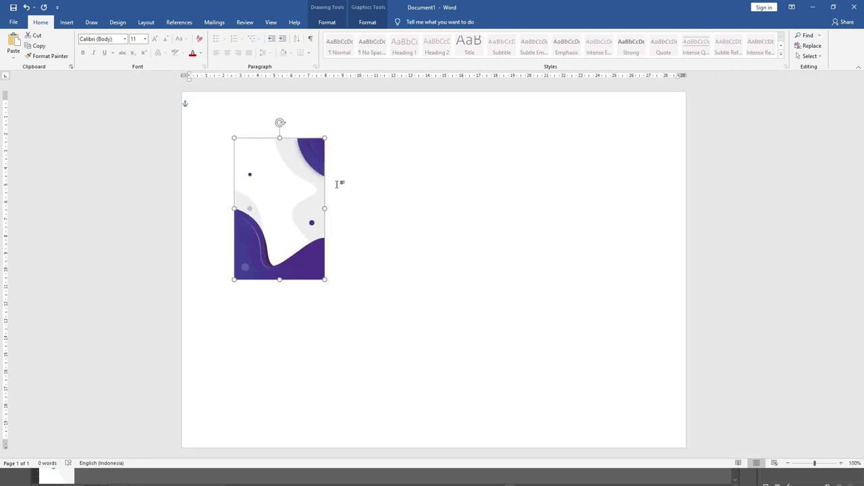
drag(304, 180, 296, 165)
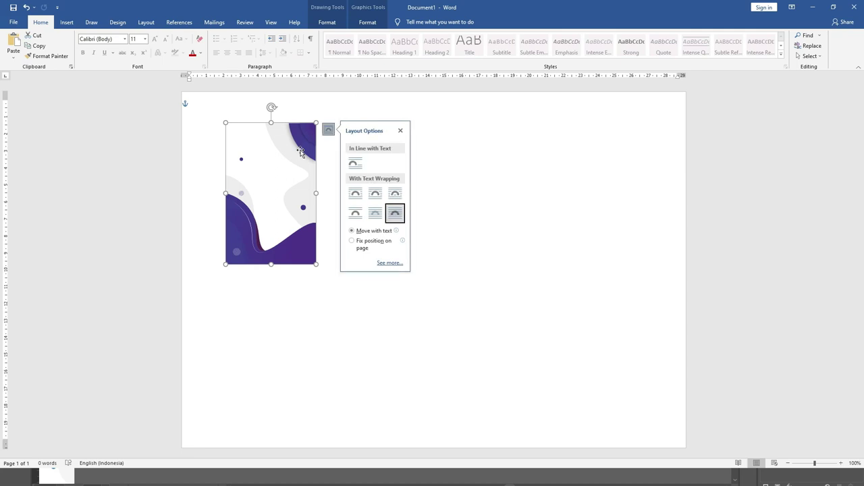
drag(301, 151, 299, 271)
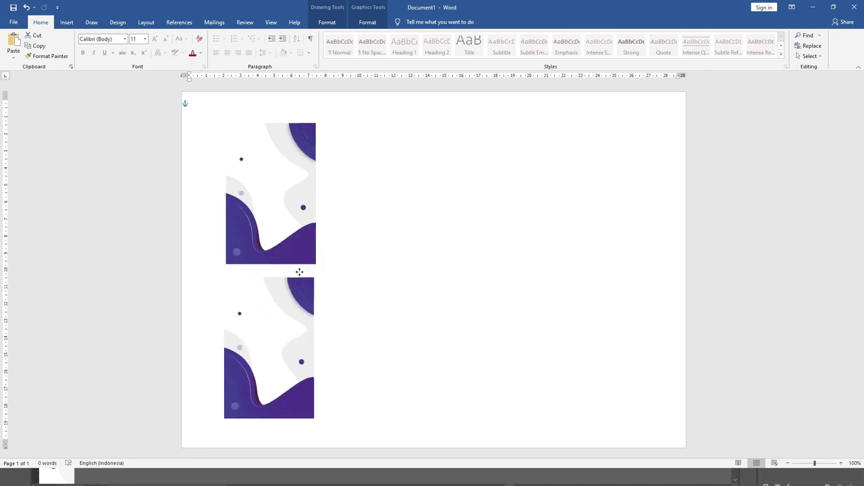
- Fill the lower copy with the Name Tag Karyawan 3-04 picture from the SVG folder
click(339, 23)
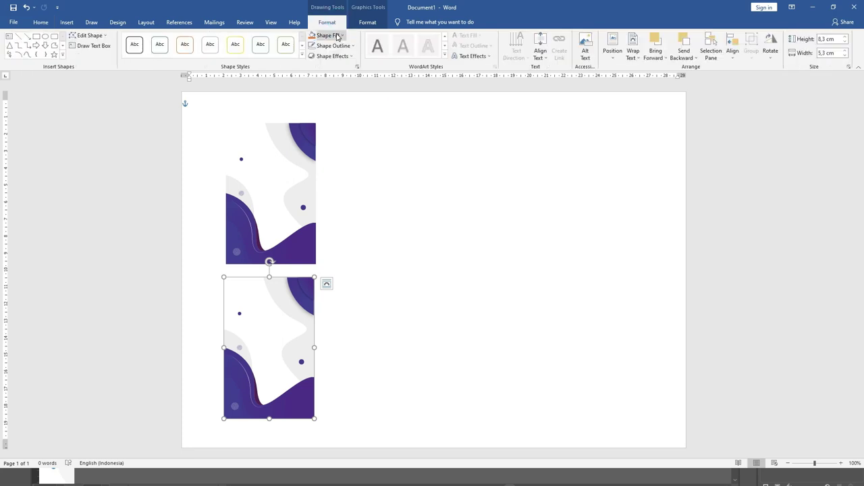
click(338, 36)
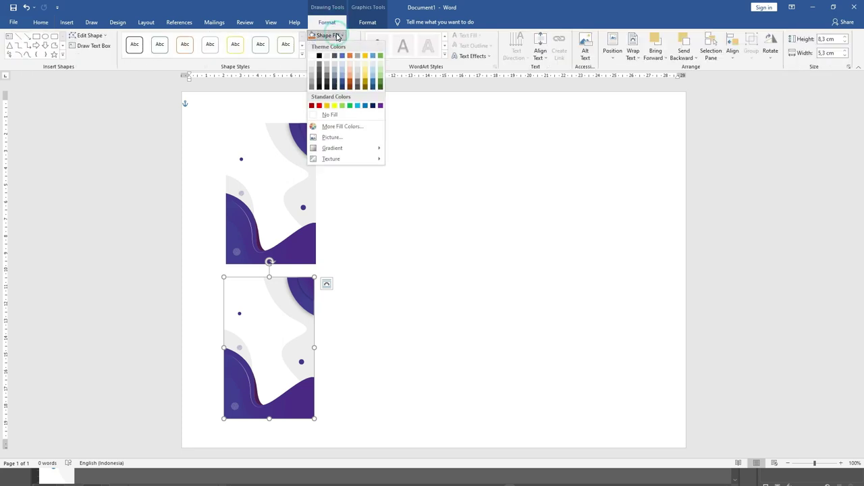
click(337, 137)
click(350, 221)
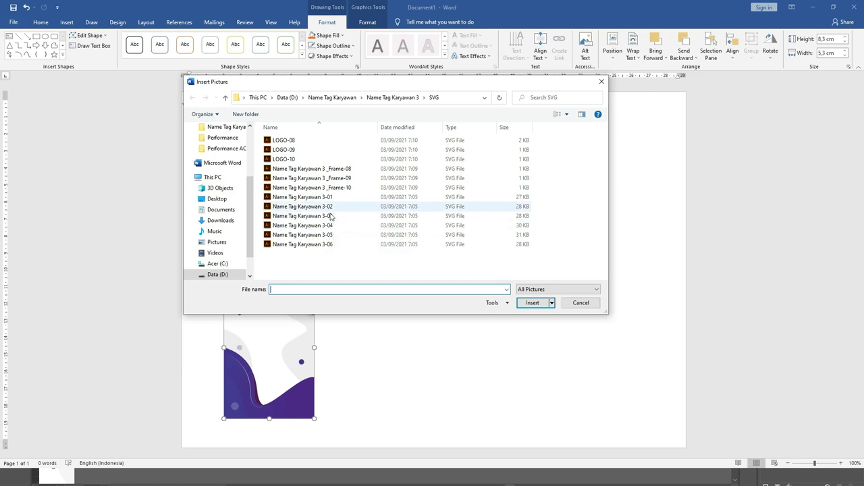
click(331, 226)
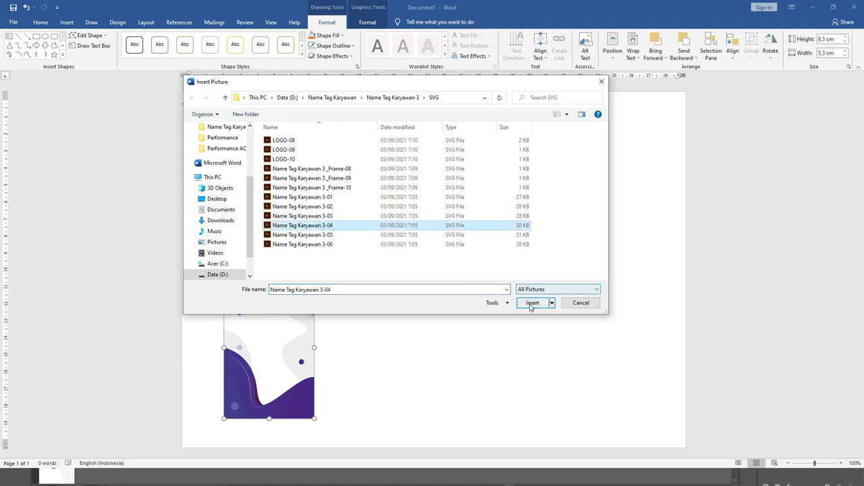
click(531, 302)
click(387, 226)
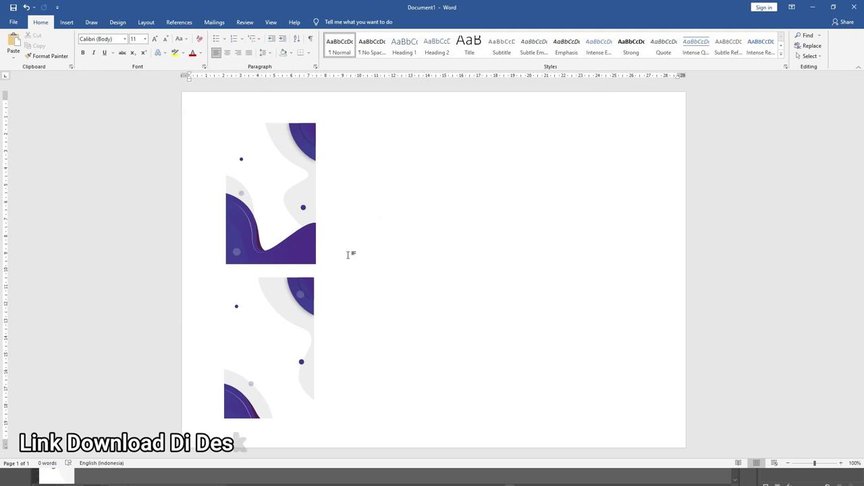
- Try selecting the upper and lower purple backgrounds together, reselecting several times
click(286, 200)
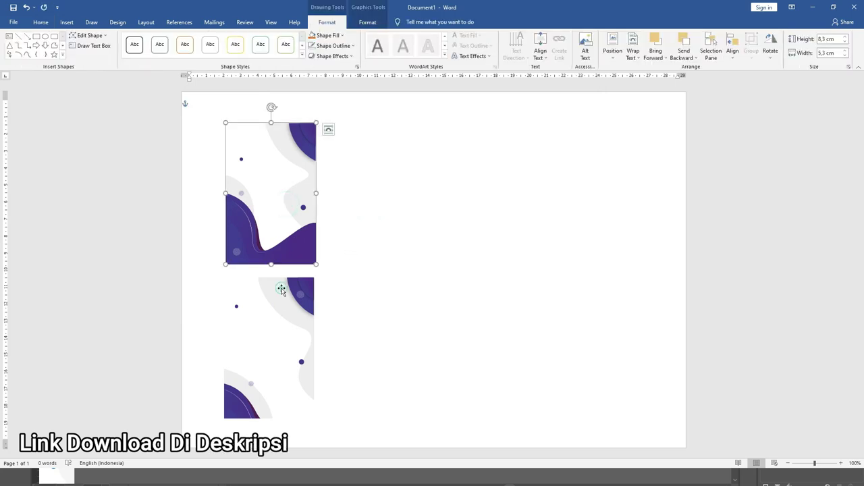
shift+click(282, 287)
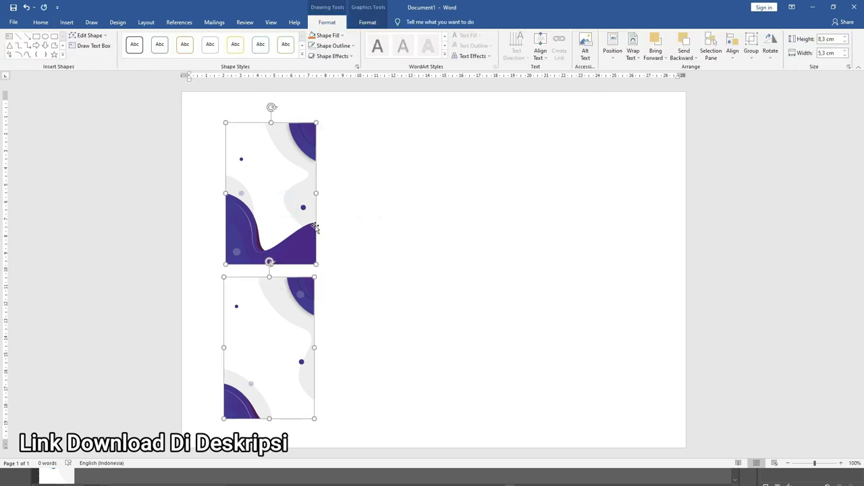
click(361, 216)
click(299, 211)
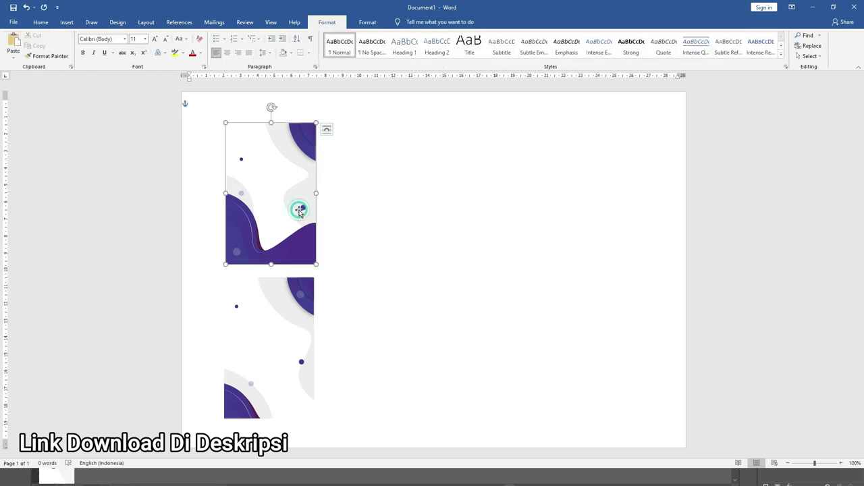
shift+click(285, 304)
click(342, 301)
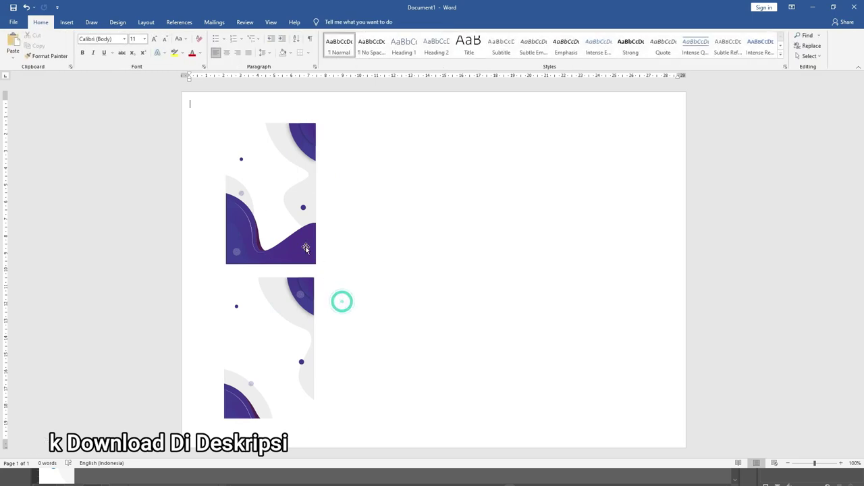
click(291, 199)
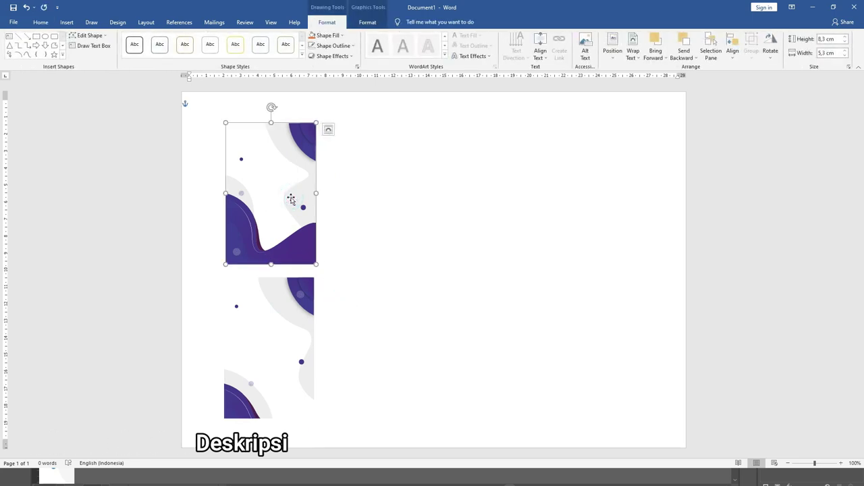
click(405, 260)
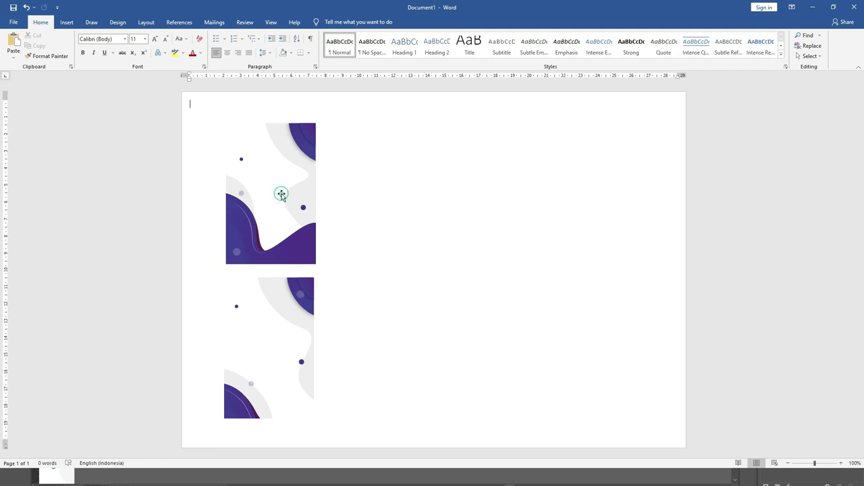
- Select both stacked backgrounds and Ctrl+drag copies of the pair to the right
click(281, 194)
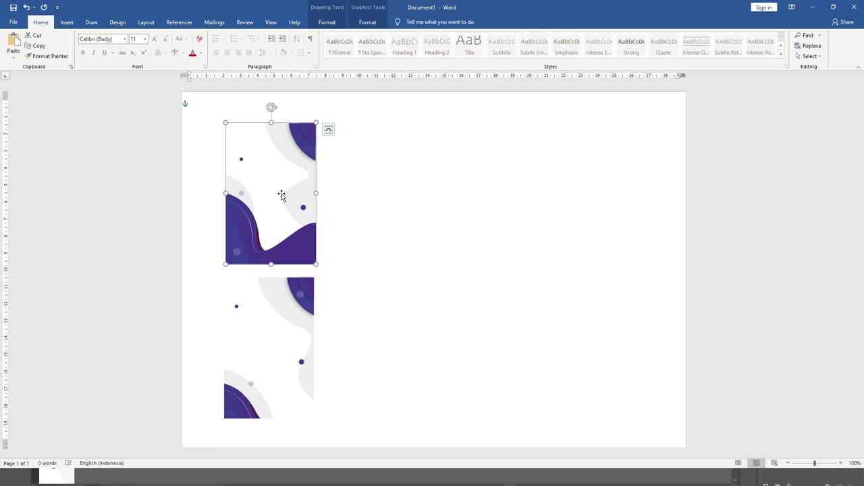
ctrl+click(279, 308)
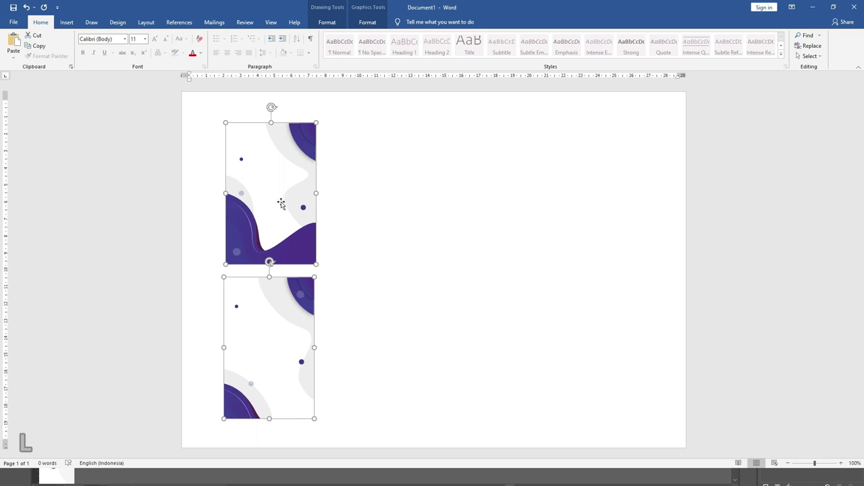
drag(281, 204, 353, 204)
key(ctrl+z)
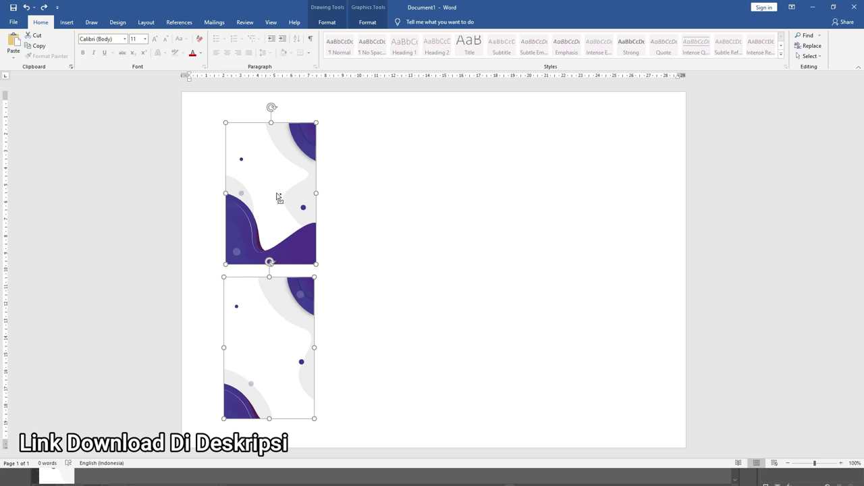
drag(277, 198, 433, 183)
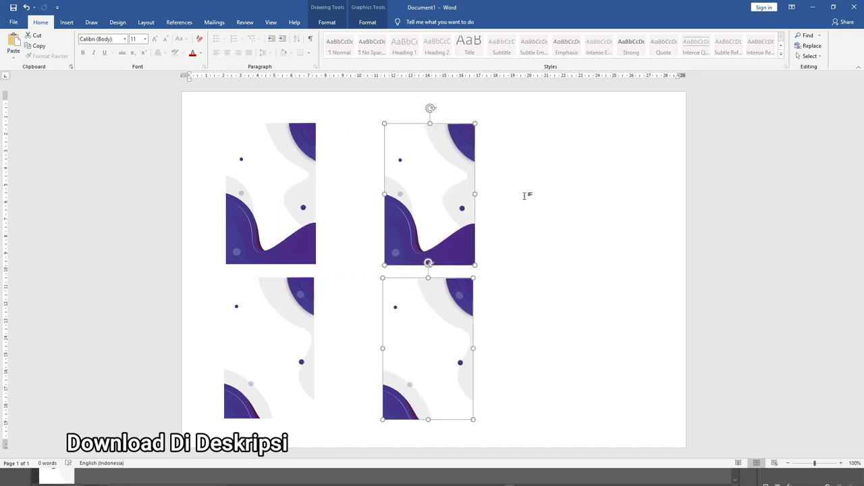
- Give the top-right copy alone Height 10,5 cm and Width 74 mm in the Size group
click(524, 192)
click(448, 194)
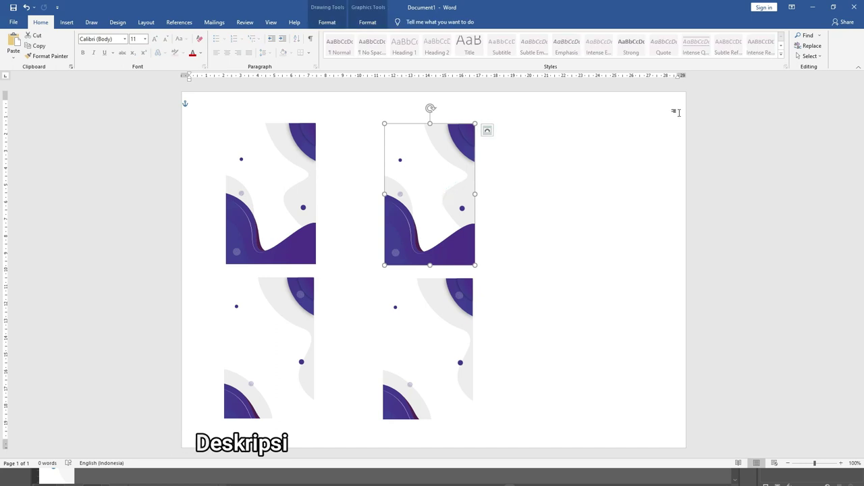
click(374, 26)
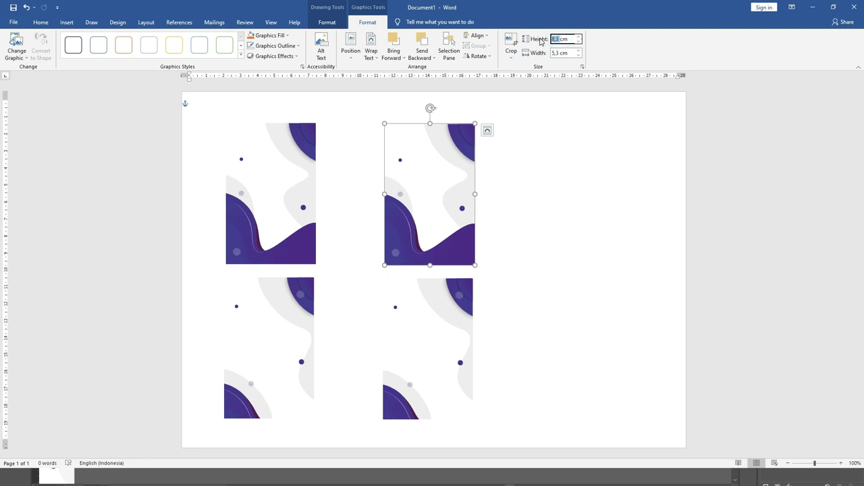
key(alt)
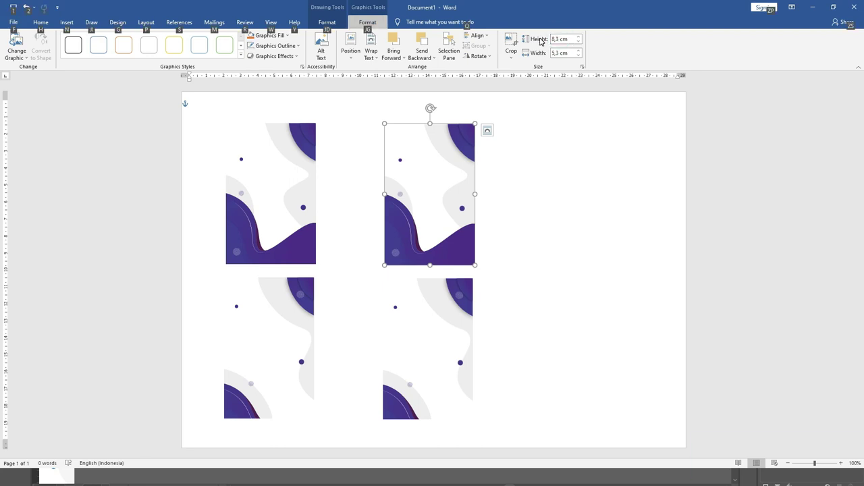
click(553, 39)
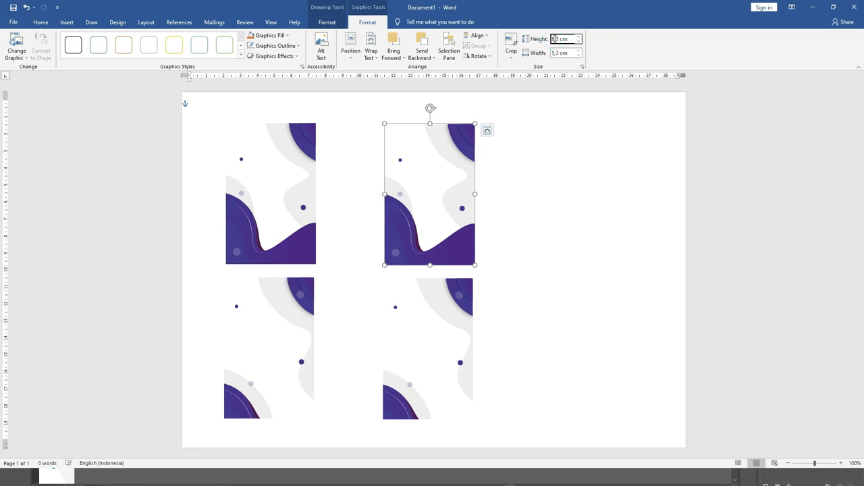
text(10)
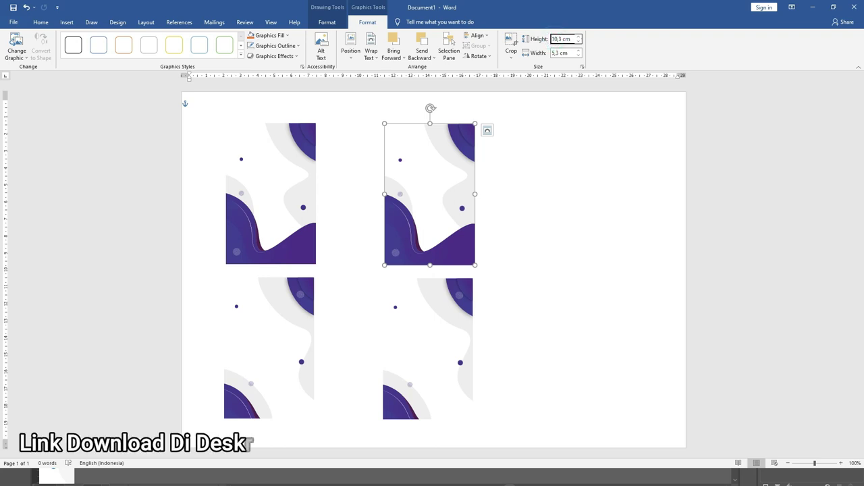
click(560, 38)
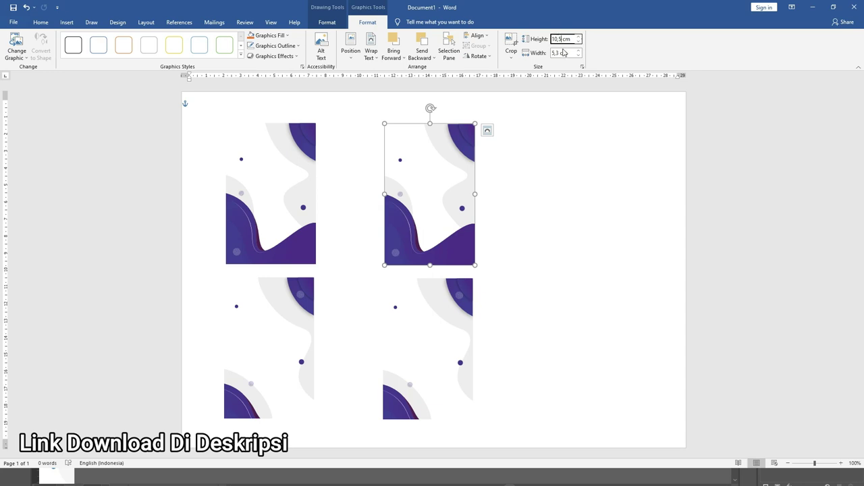
click(560, 52)
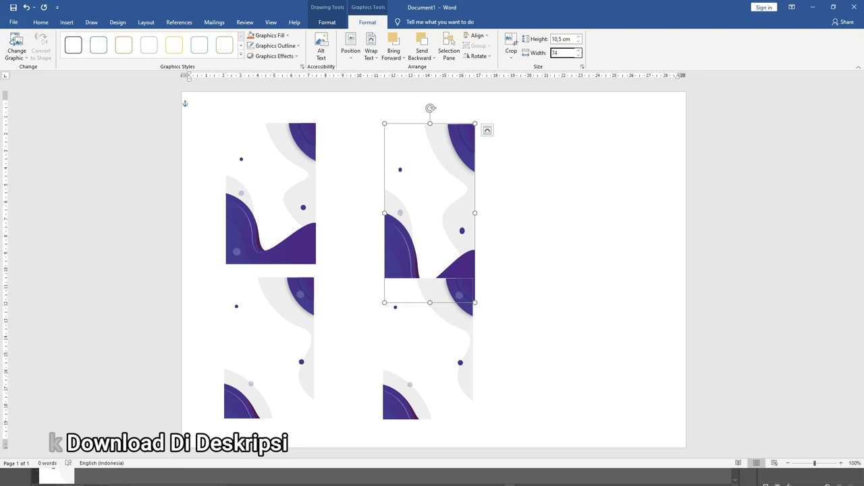
text(mm)
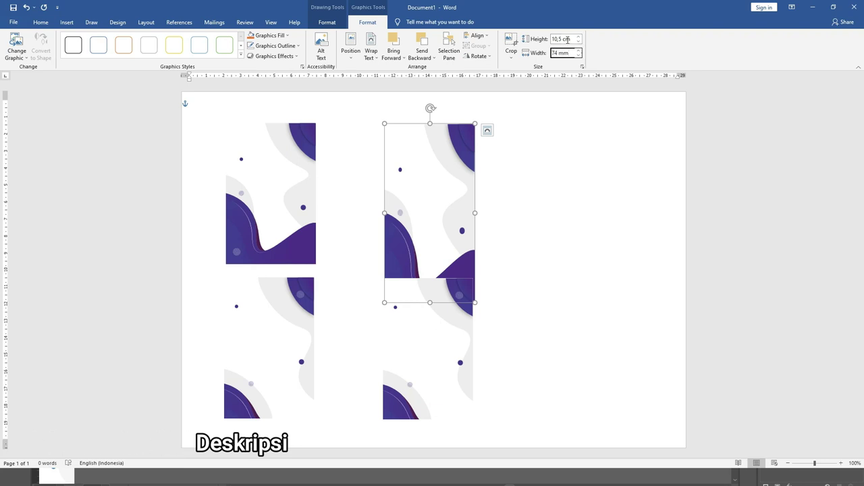
click(561, 39)
- Rearrange the enlarged picture and the bottom-right copy, moving the copy up beside it
drag(447, 191, 431, 182)
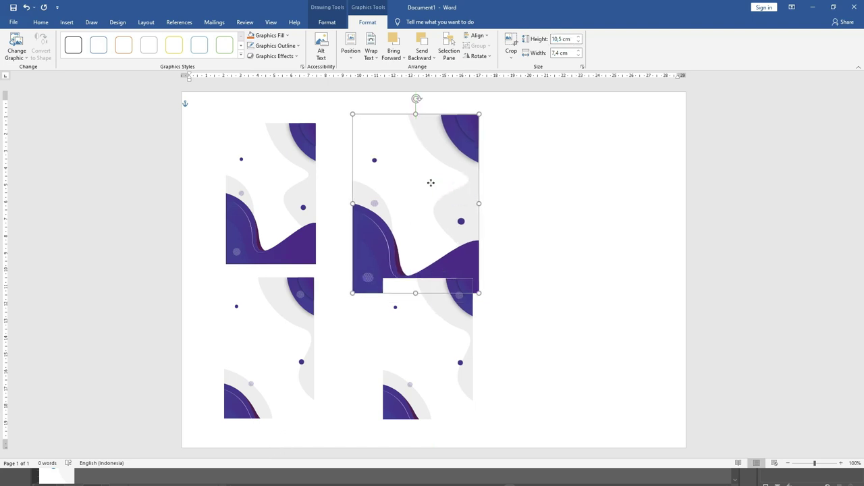
scroll(452, 197, down, 1)
mouse_move(424, 310)
mouse_down()
mouse_move(542, 245)
mouse_move(535, 182)
mouse_up()
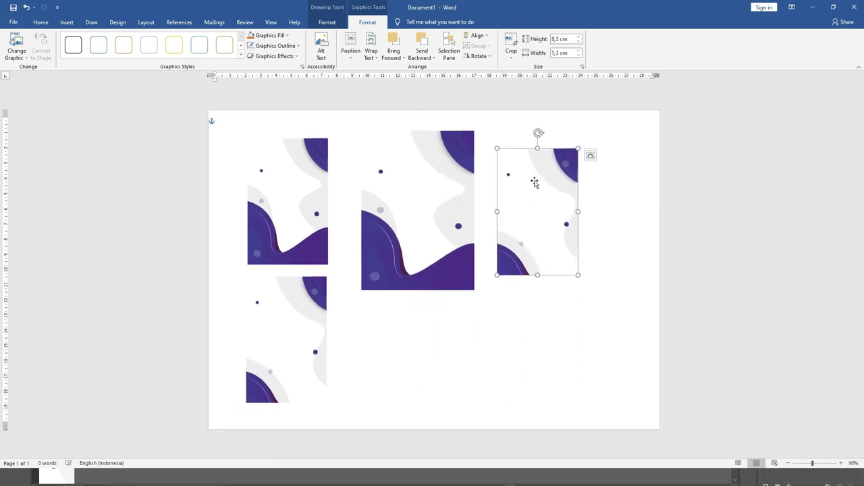
drag(407, 173, 403, 179)
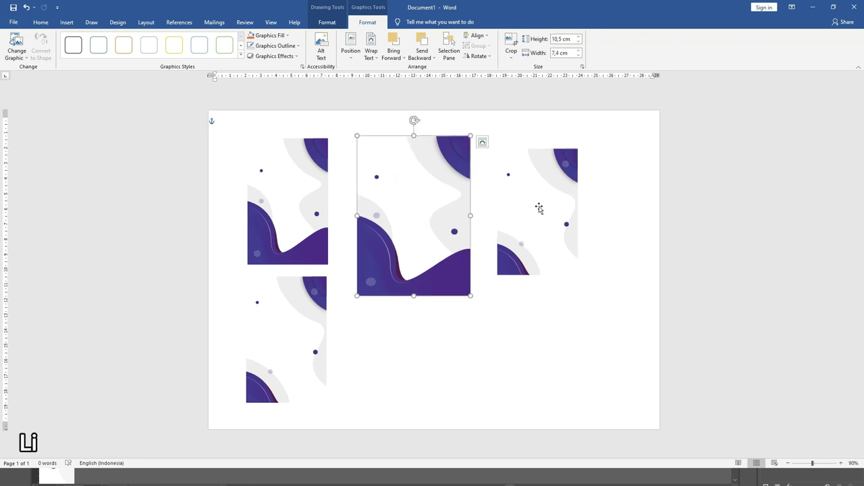
drag(539, 209, 548, 258)
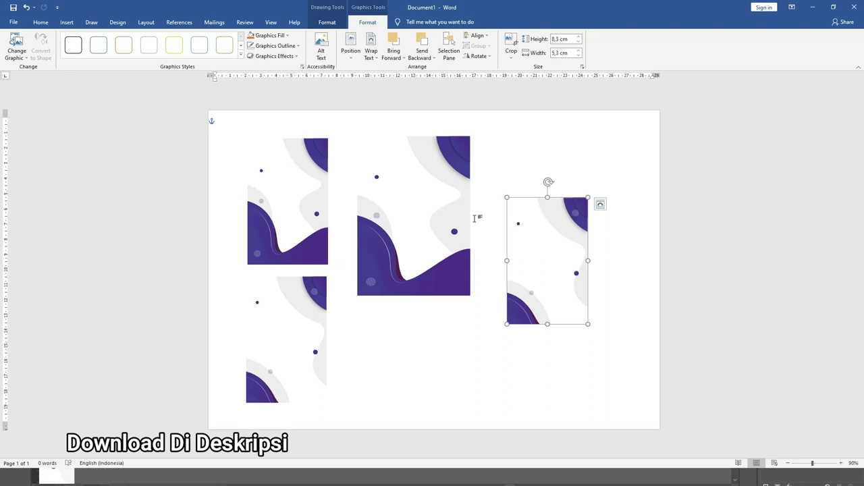
- Delete the small right-hand picture
click(436, 210)
drag(542, 235, 538, 247)
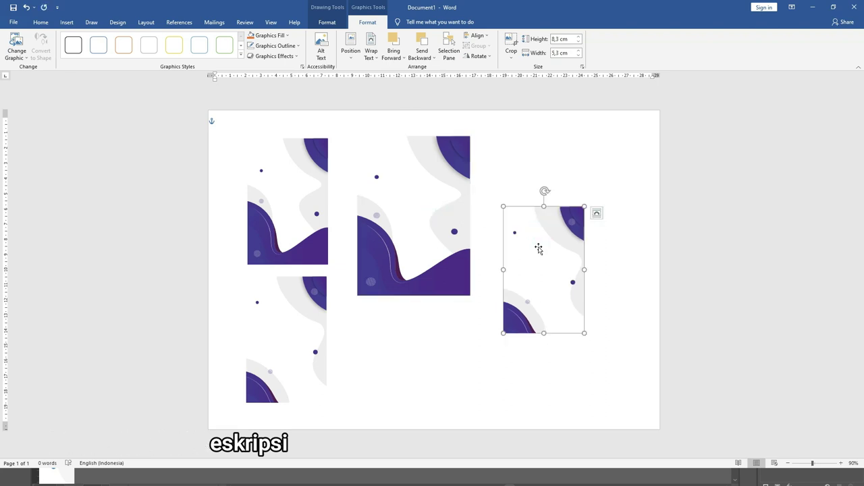
key(Delete)
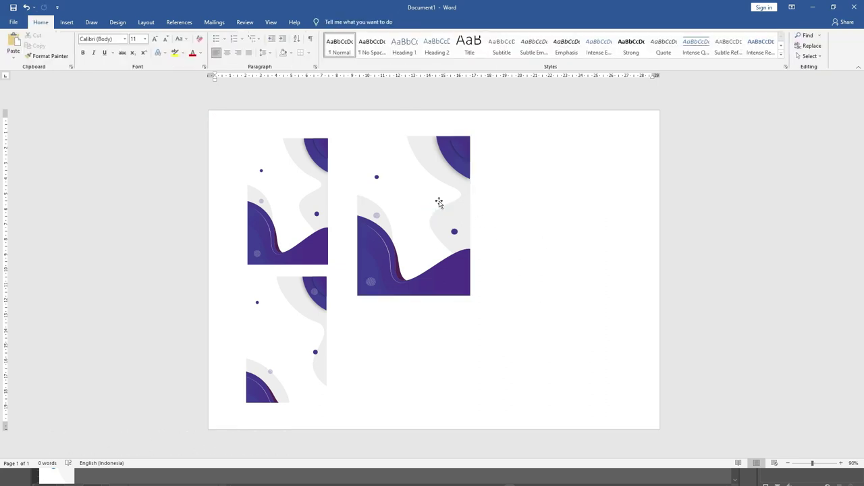
- Place a copy of the enlarged picture beside it and fill it with Name Tag Karyawan 3-05 SVG
drag(427, 196, 531, 193)
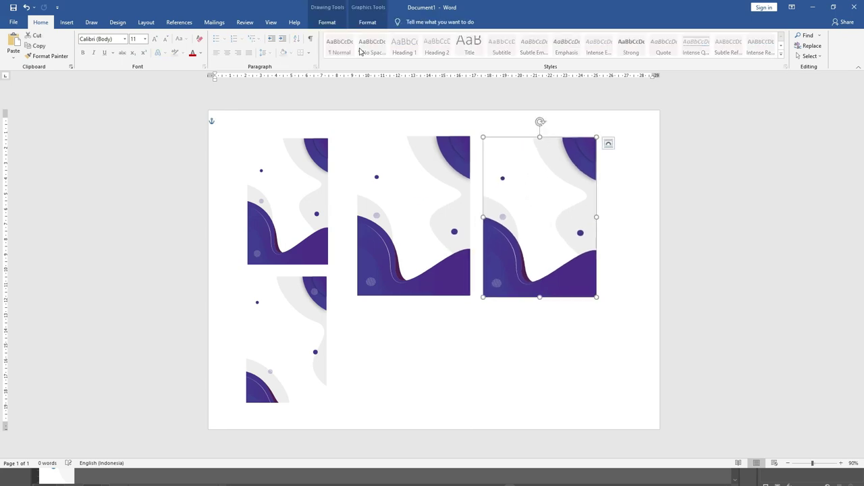
click(366, 23)
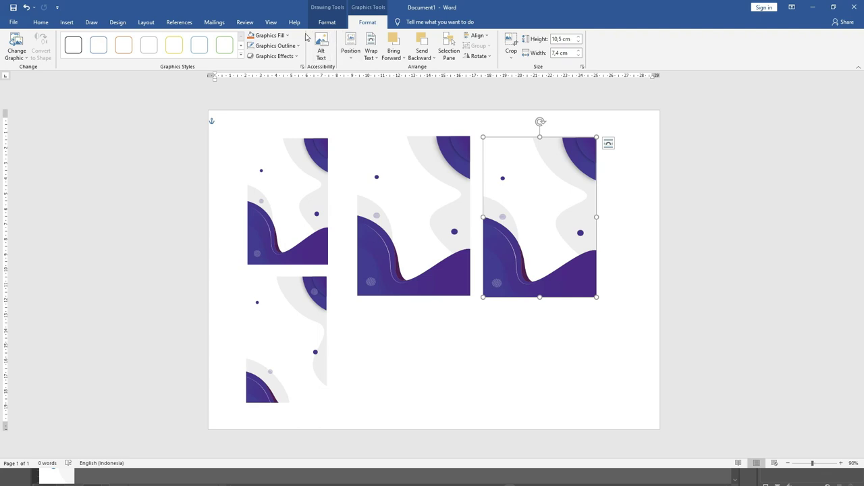
click(270, 35)
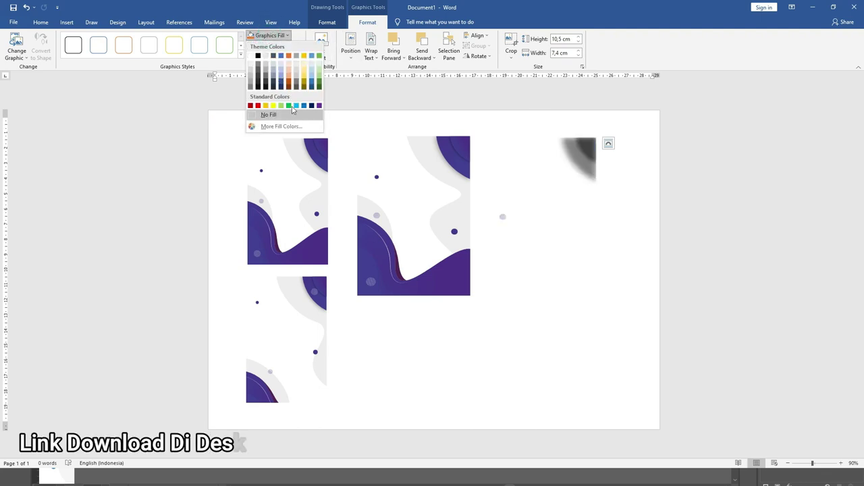
click(327, 22)
click(328, 37)
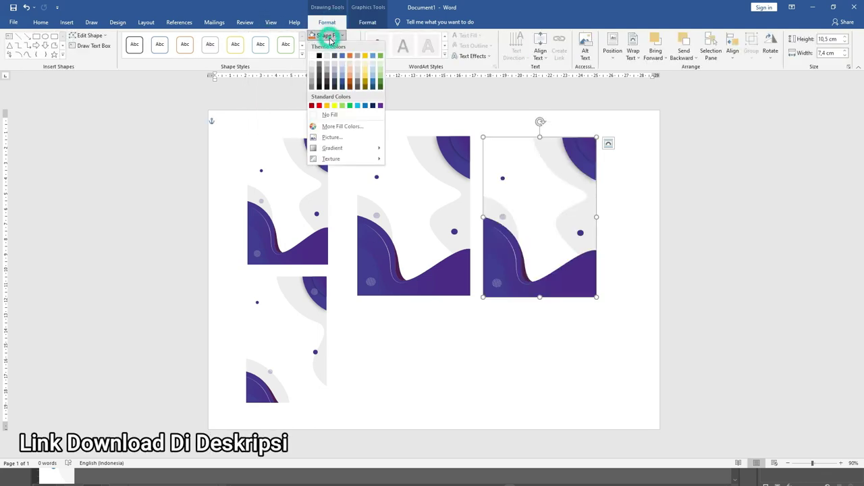
click(354, 139)
click(362, 219)
click(312, 207)
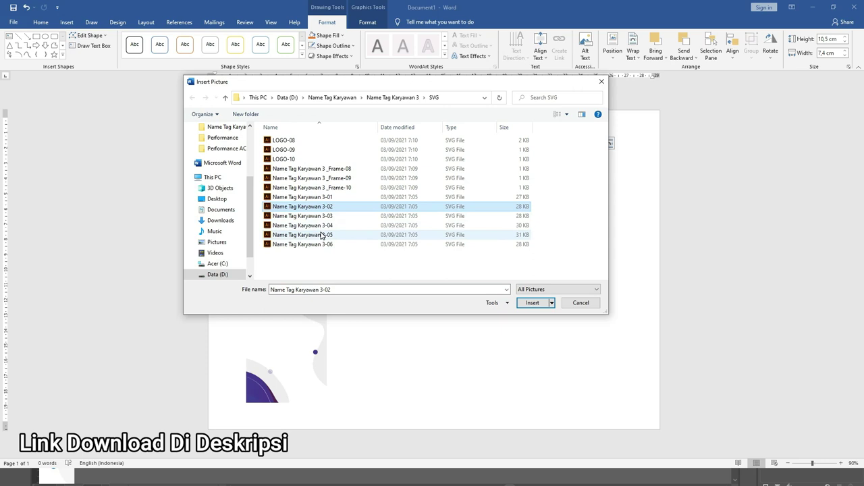
click(320, 234)
click(533, 303)
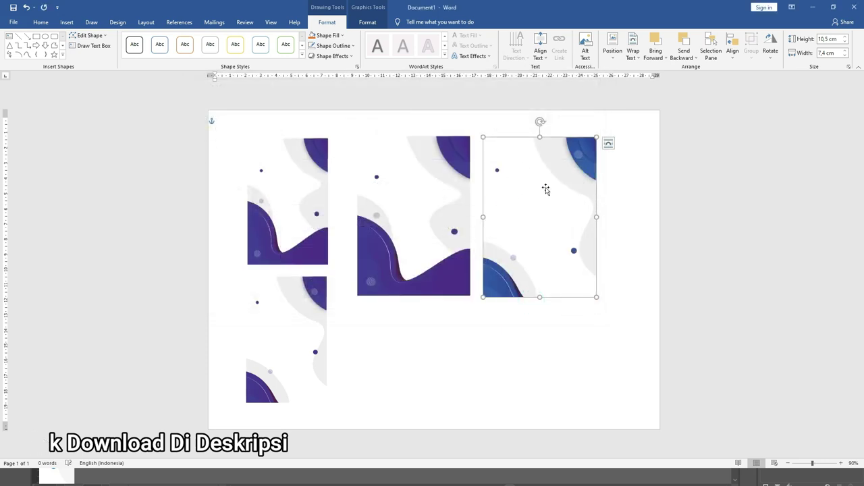
- Fill the enlarged middle picture with the Name Tag Karyawan 3-02 SVG
click(367, 169)
click(328, 35)
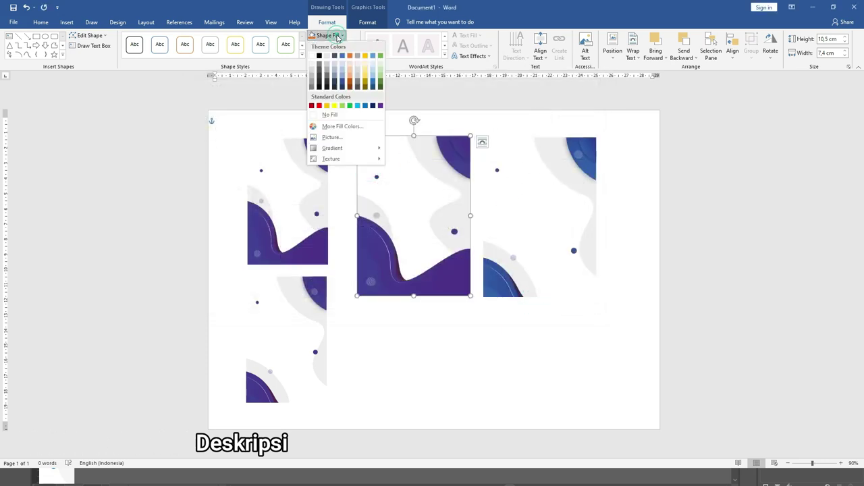
click(347, 139)
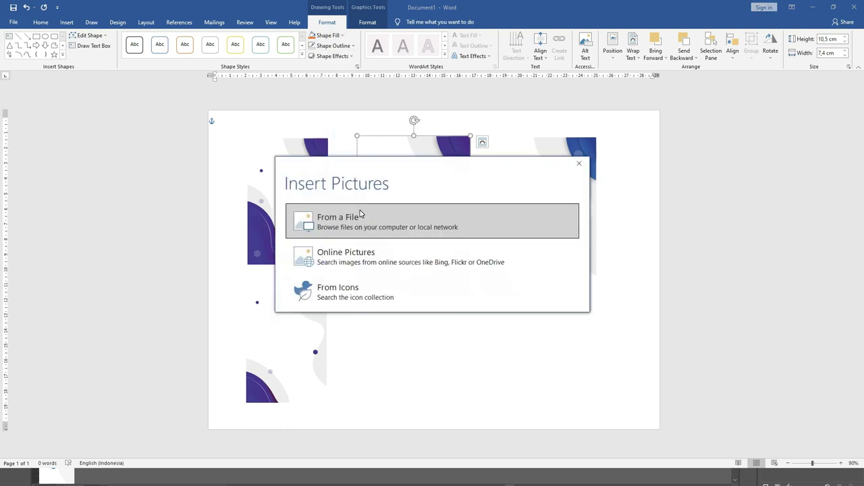
click(362, 214)
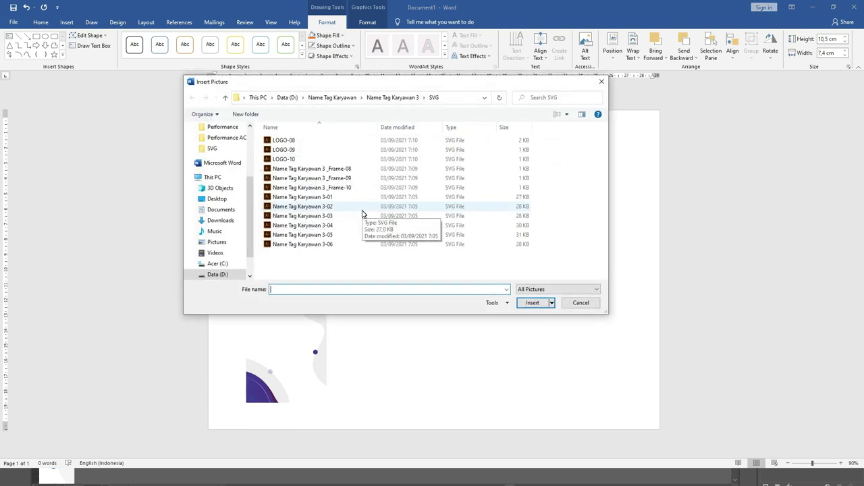
click(328, 209)
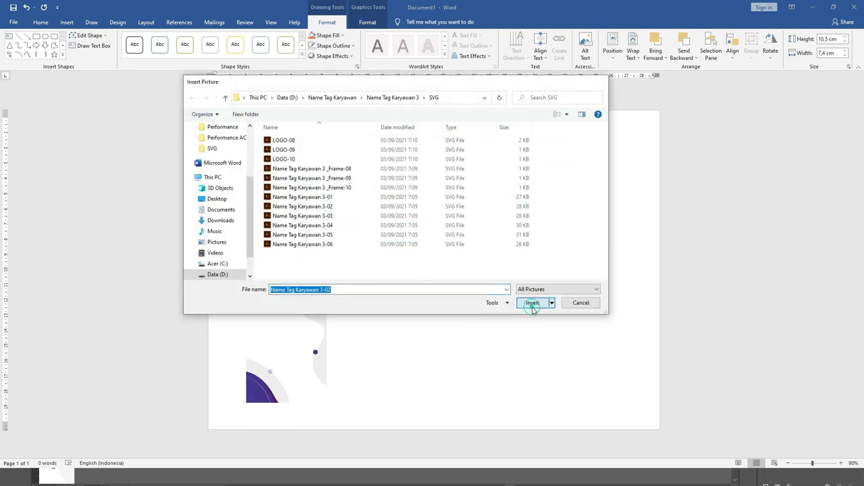
click(532, 303)
- Select the right and middle backgrounds in turn to check their placement
click(566, 313)
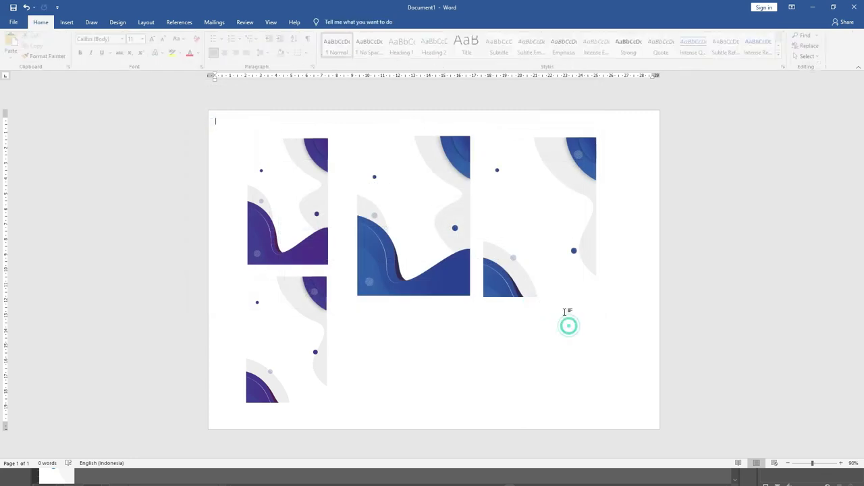
click(503, 260)
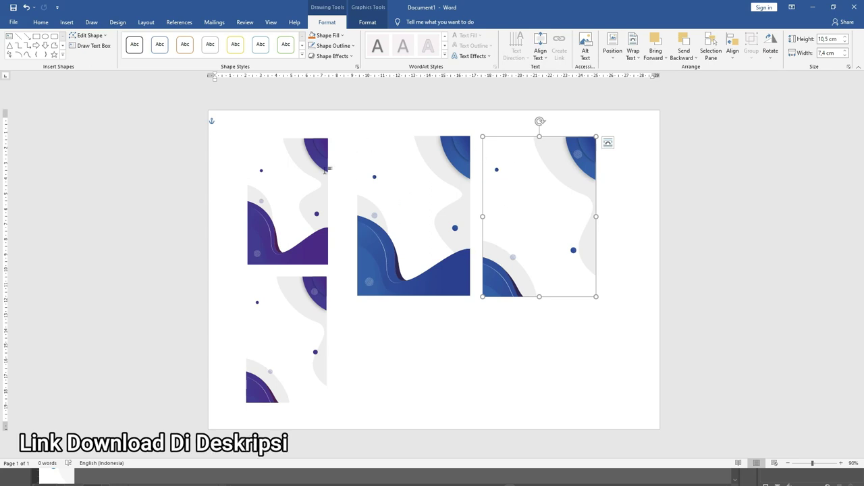
click(405, 227)
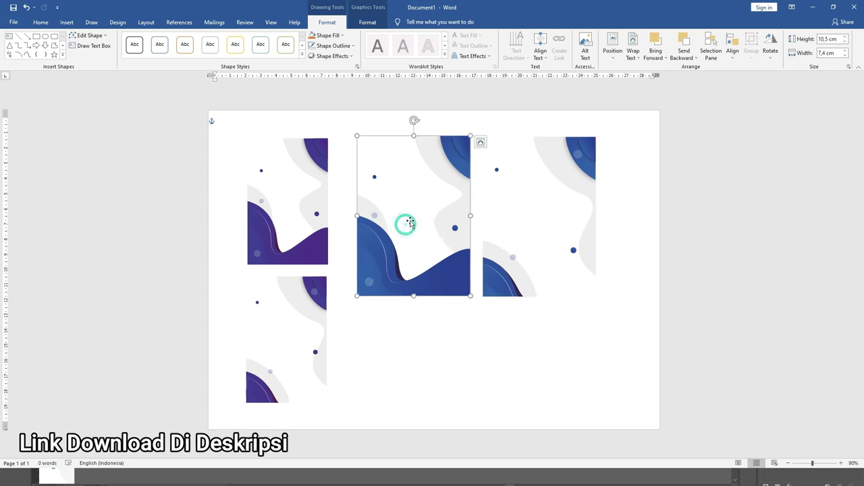
scroll(417, 216, up, 6)
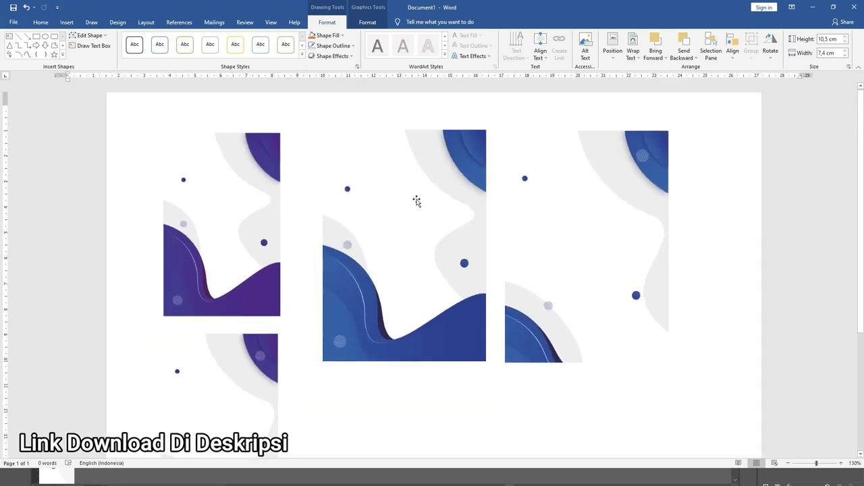
click(565, 228)
- Reposition the middle and right backgrounds lower and further right on the page
scroll(566, 228, down, 4)
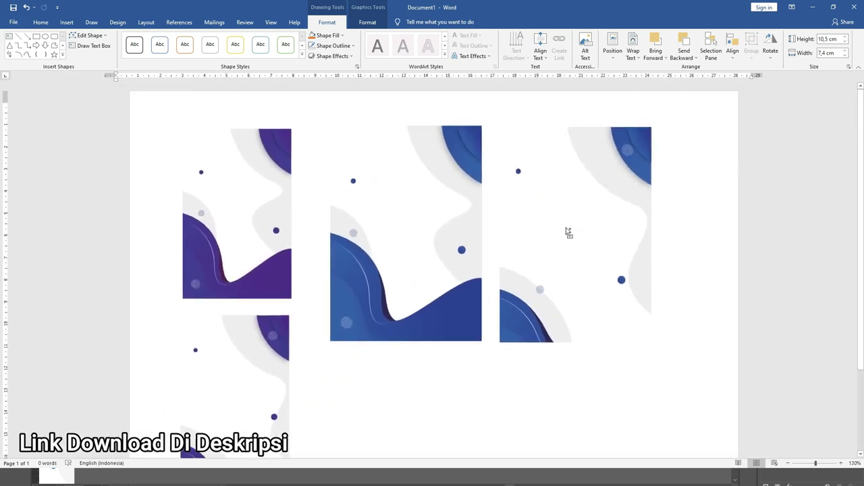
scroll(546, 206, down, 1)
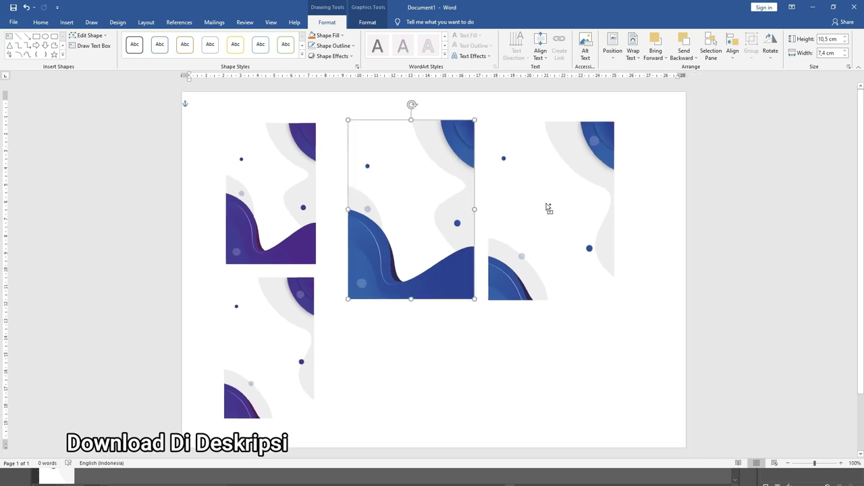
shift+click(546, 199)
click(565, 336)
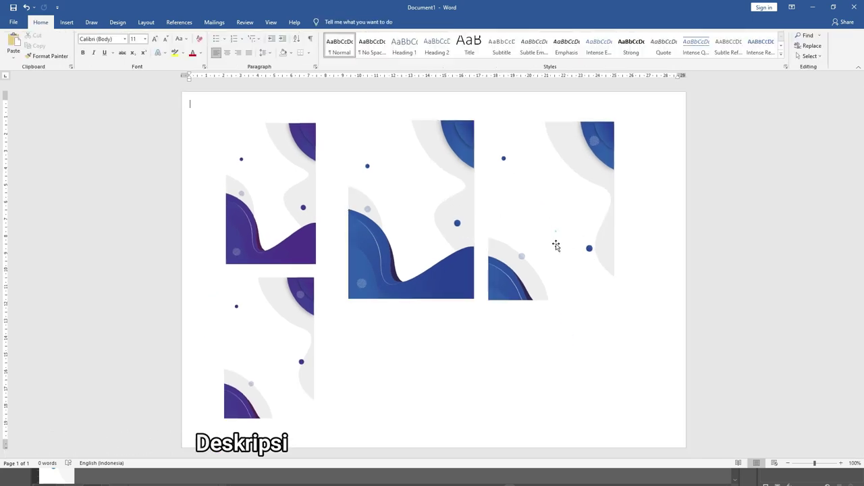
drag(556, 245, 555, 317)
drag(434, 197, 443, 192)
click(622, 267)
drag(519, 257, 553, 319)
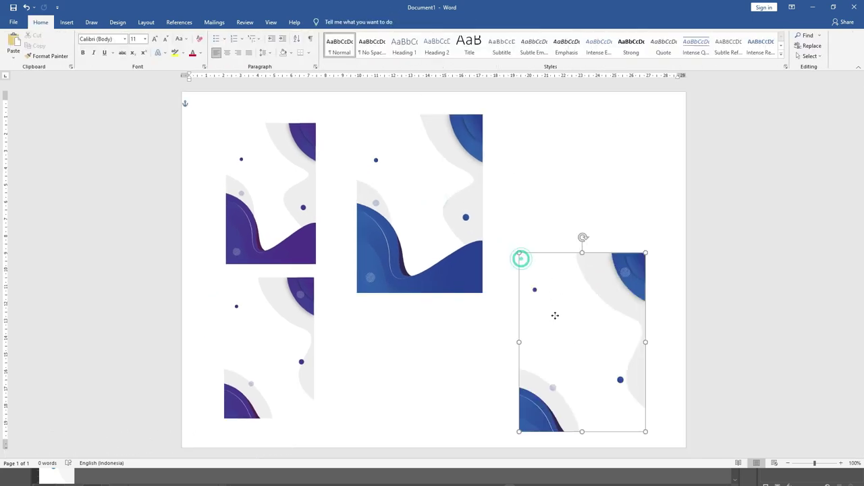
drag(439, 223, 468, 231)
- Delete the middle and right blue backgrounds and put the cursor at the page top
shift+click(561, 298)
scroll(561, 298, down, 1)
drag(558, 322, 559, 282)
key(ctrl+z)
click(556, 213)
click(466, 228)
shift+click(554, 295)
key(Delete)
click(553, 265)
- Insert a page break and paste the two blue backgrounds back onto page one
key(ctrl+Return)
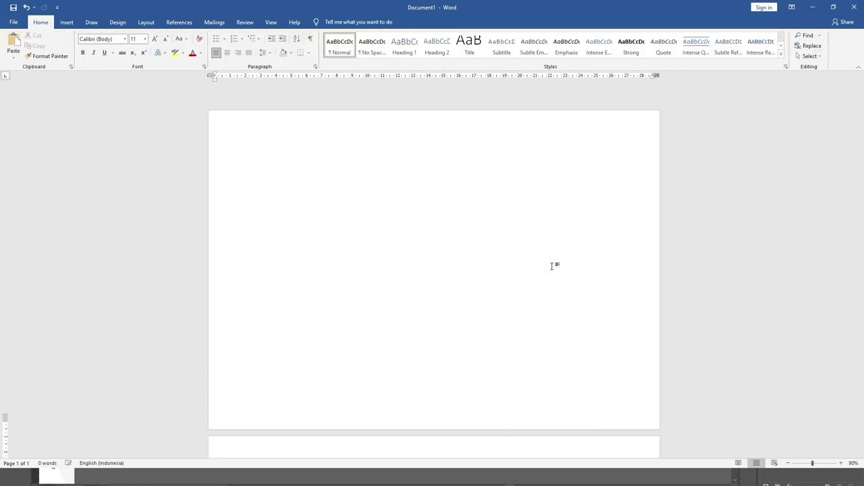
click(484, 207)
key(ctrl+v)
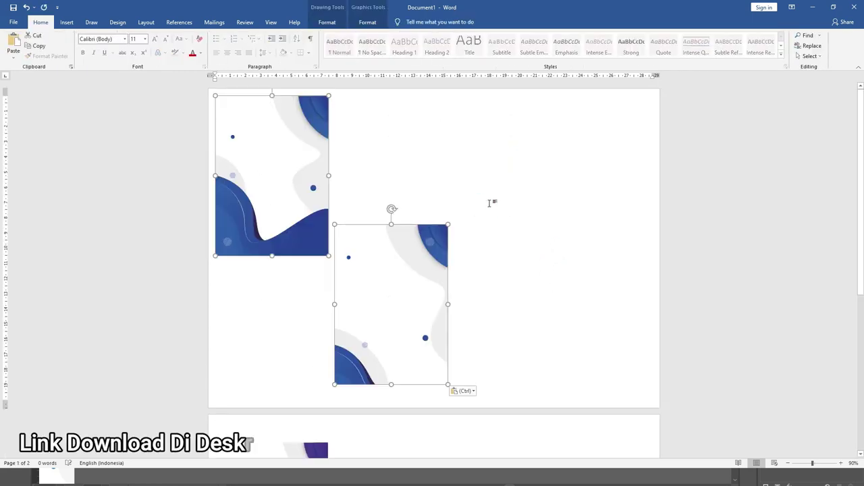
click(531, 256)
drag(398, 292, 418, 196)
click(500, 212)
- Arrange the two purple backgrounds side by side on page two
scroll(443, 252, down, 3)
scroll(454, 254, down, 3)
scroll(453, 255, down, 1)
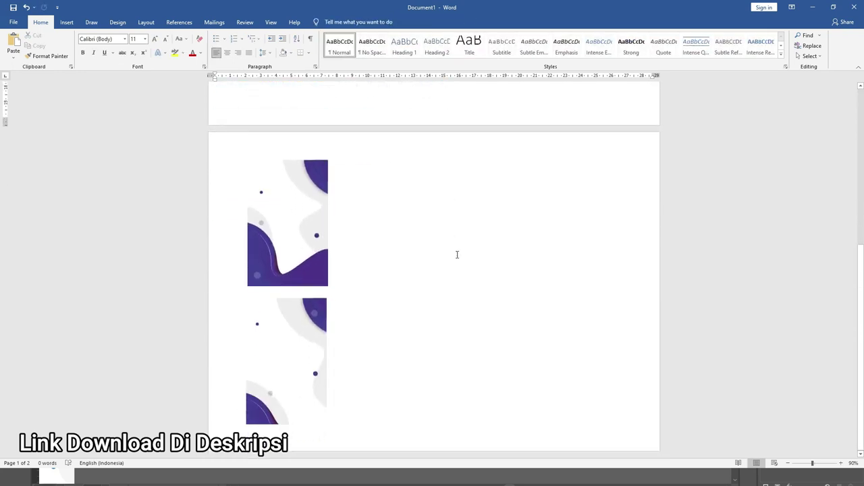
drag(288, 342, 405, 217)
drag(301, 206, 331, 221)
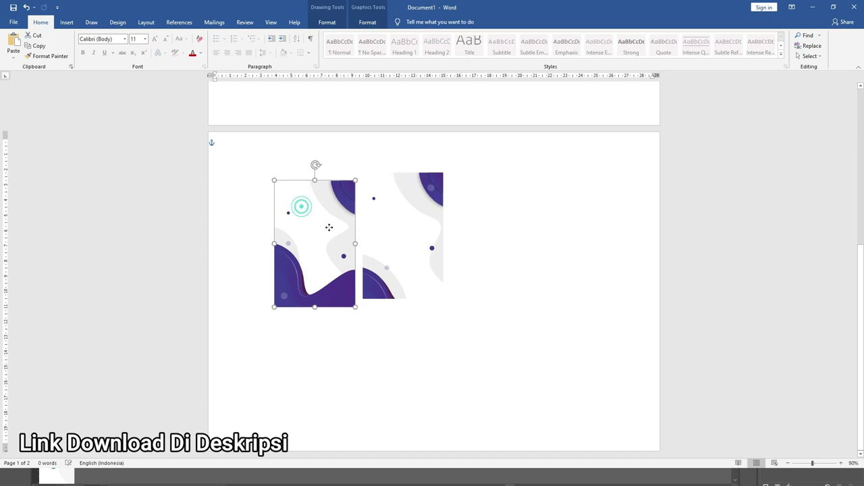
ctrl+scroll(354, 243, up, 7)
click(403, 242)
drag(403, 241, 405, 245)
click(518, 247)
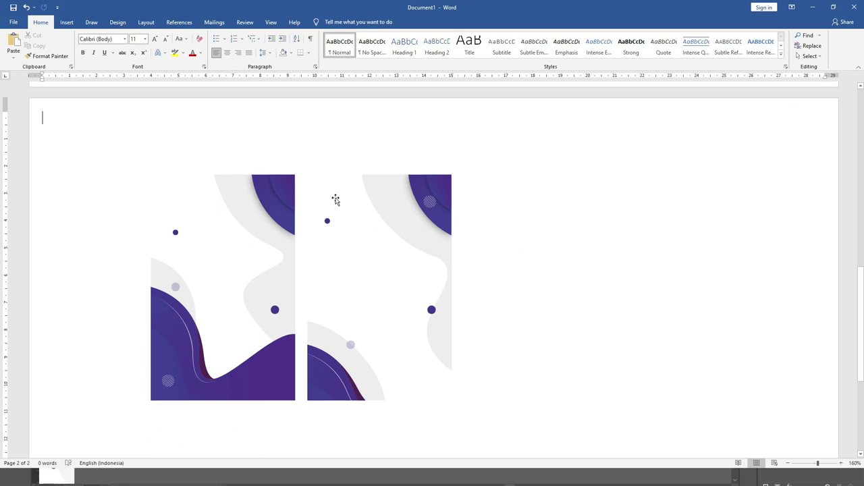
- Draw a 3,51 × 3,51 cm oval on the upper area of the left purple background
click(67, 22)
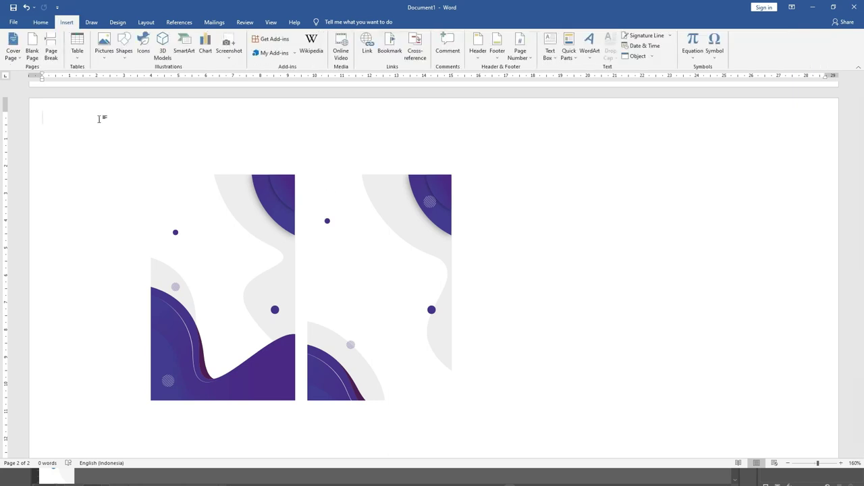
click(244, 233)
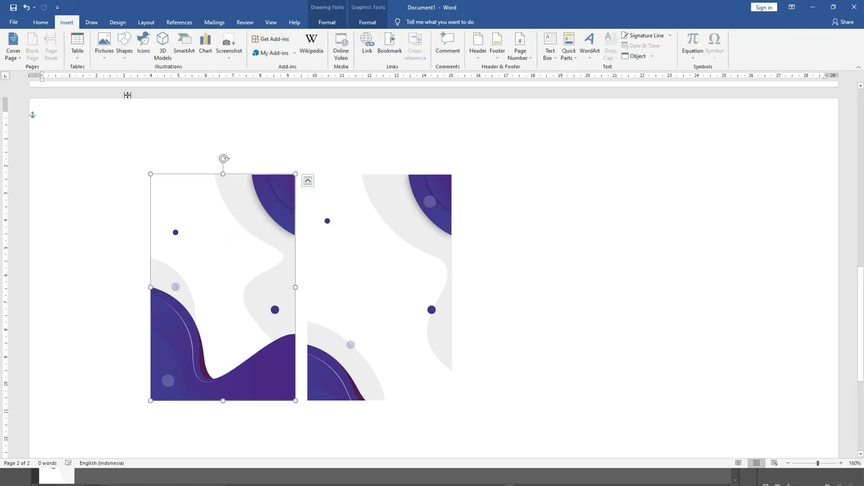
click(123, 54)
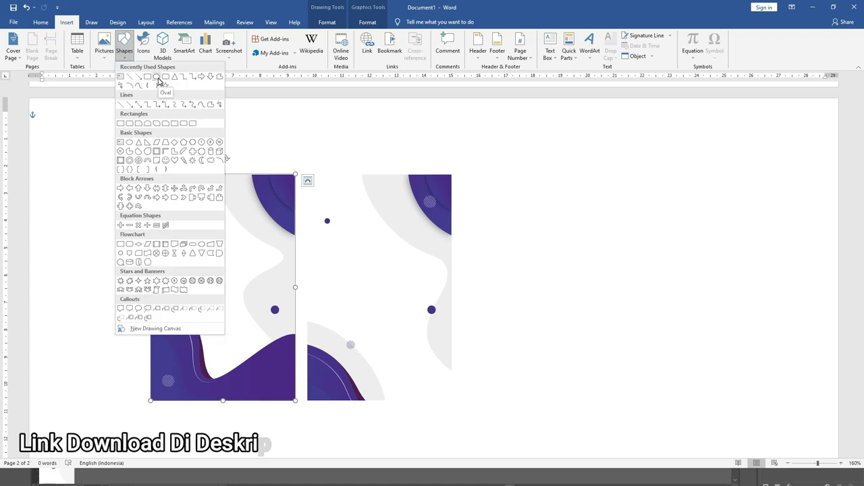
click(124, 51)
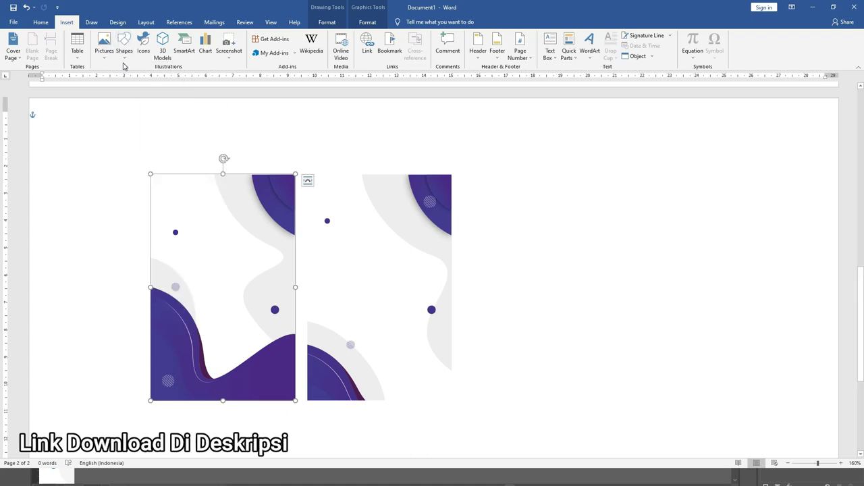
click(124, 58)
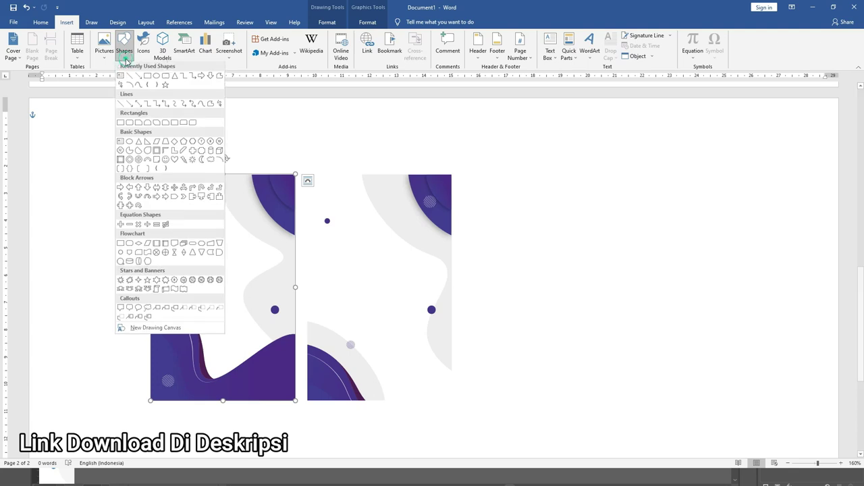
click(157, 77)
drag(183, 208, 252, 301)
click(232, 245)
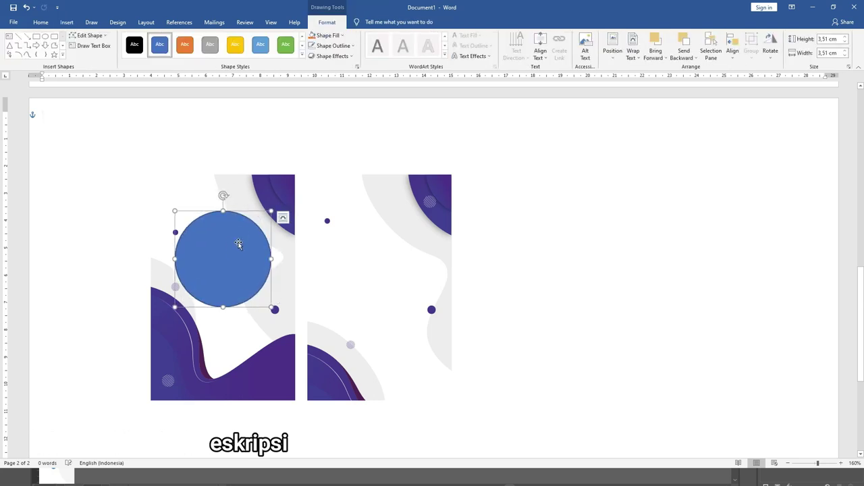
- Fill the circle with the Name Tag Karyawan 3 _Frame-08 picture from file
click(333, 38)
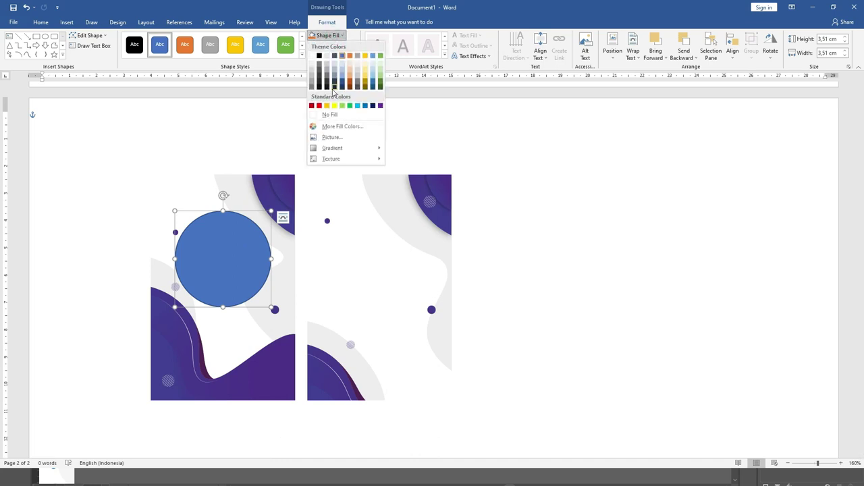
click(340, 138)
click(343, 219)
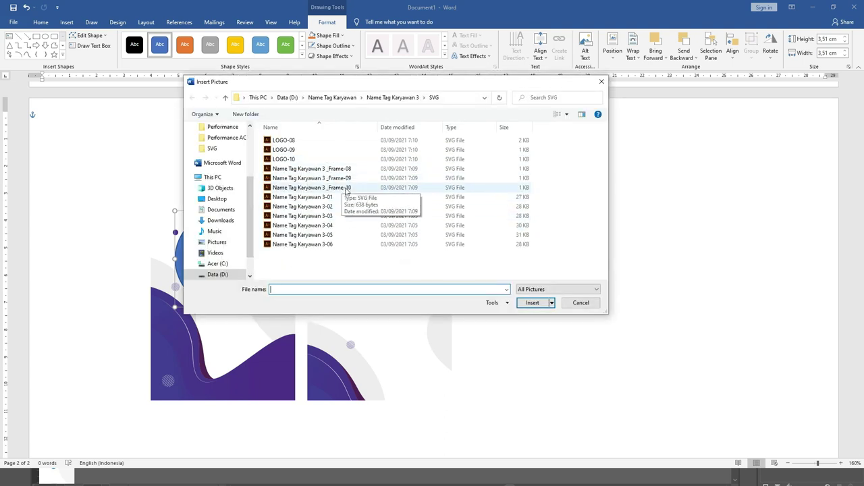
click(337, 174)
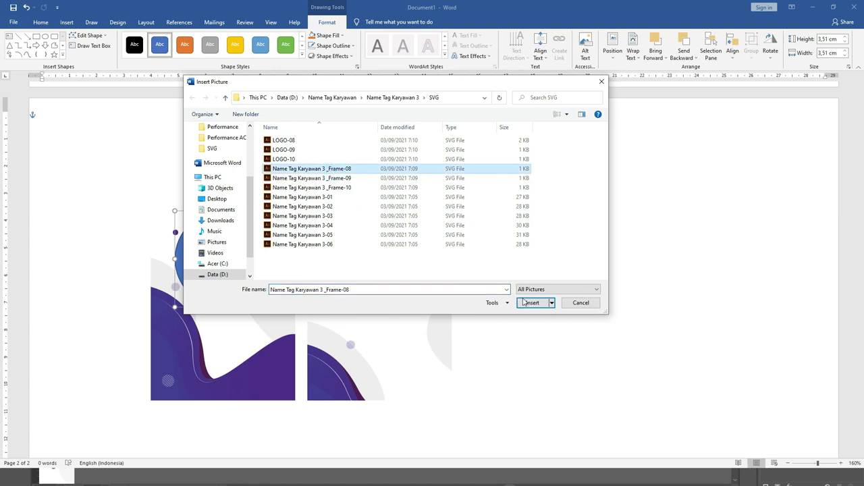
click(530, 302)
click(223, 245)
ctrl+scroll(210, 254, up, 5)
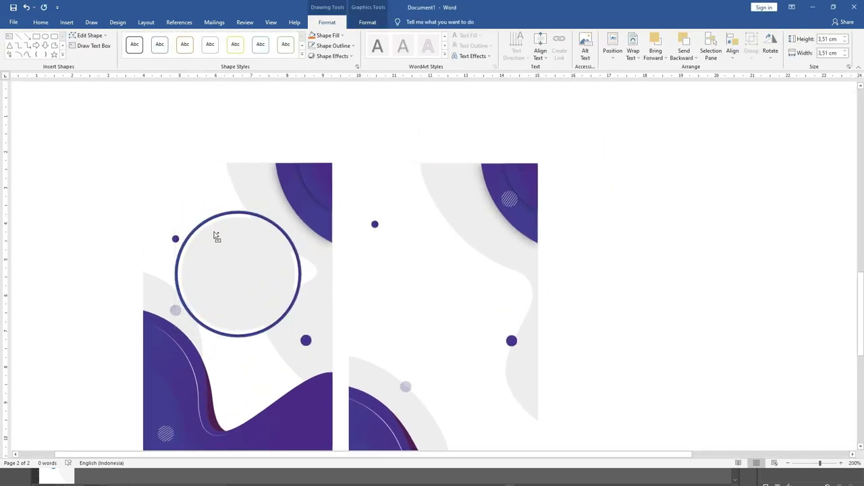
ctrl+scroll(216, 236, down, 2)
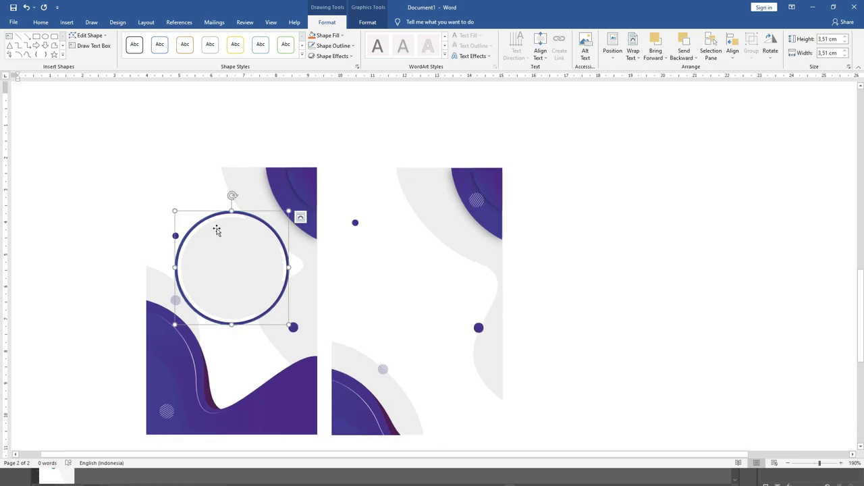
ctrl+scroll(242, 264, up, 1)
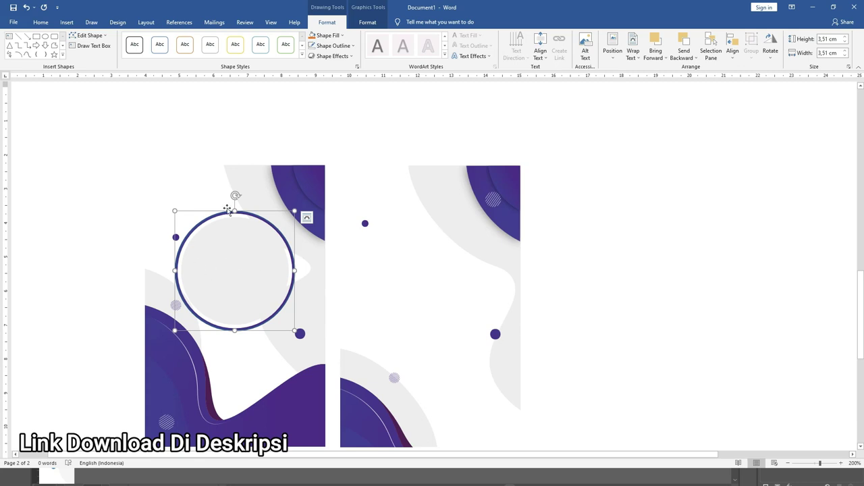
click(68, 22)
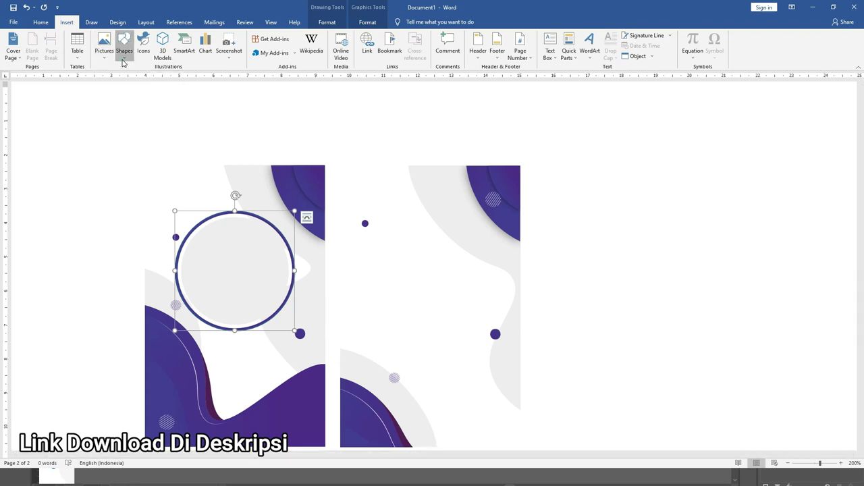
- Pick the Oval shape tool again and scroll up to the purple ring
click(122, 61)
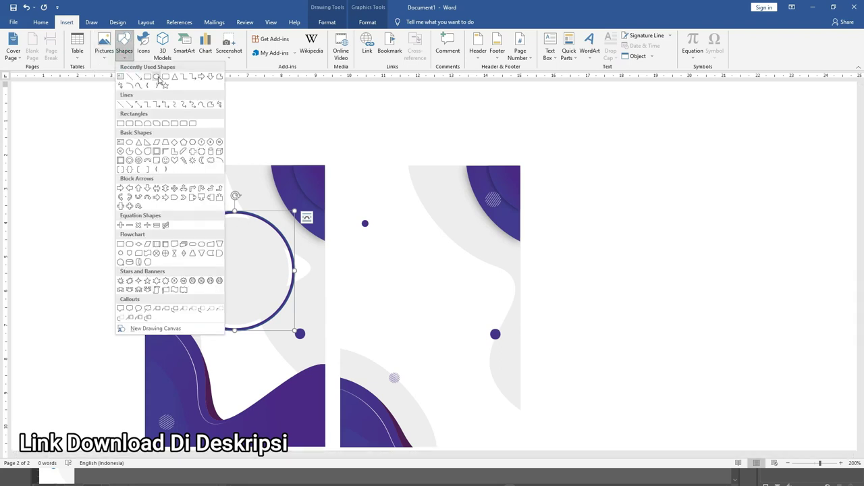
click(157, 77)
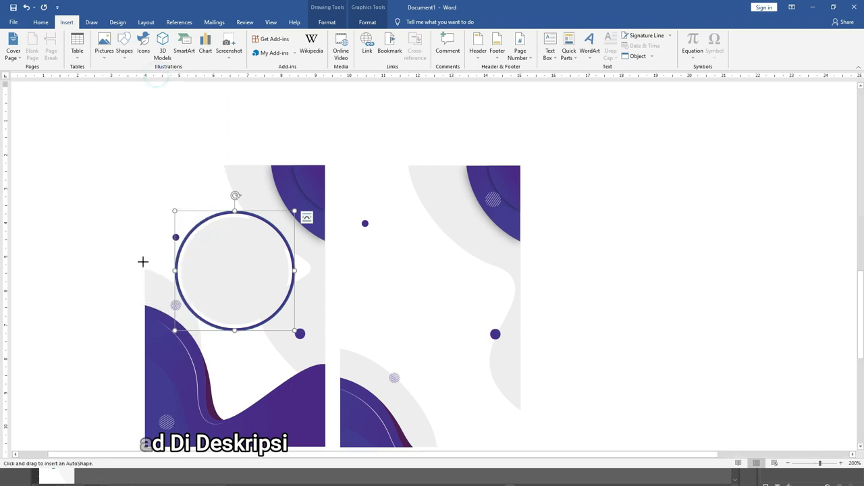
scroll(230, 280, up, 20)
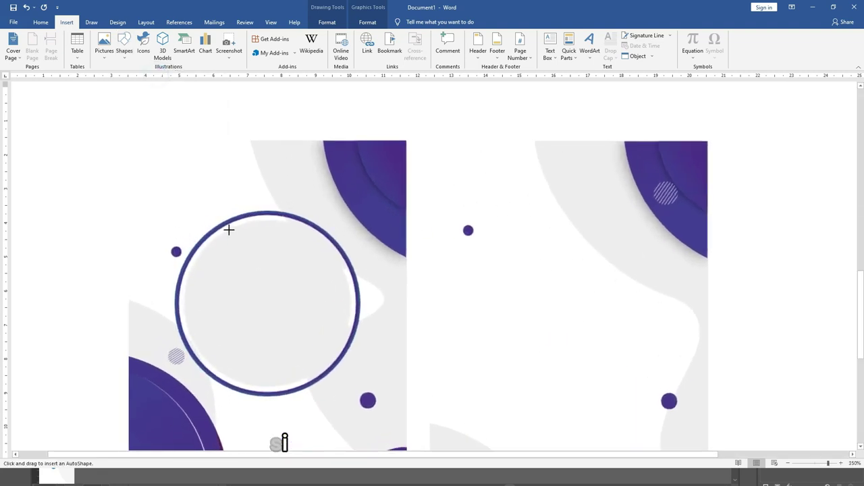
scroll(229, 229, up, 4)
scroll(229, 230, up, 4)
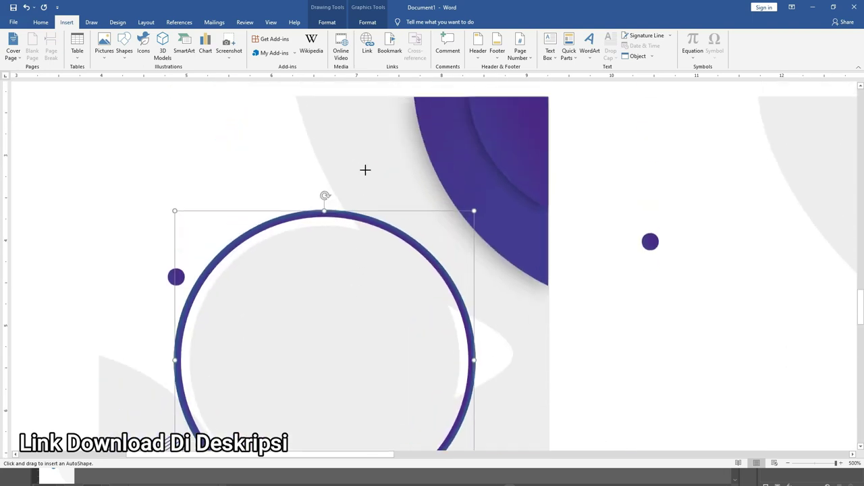
- Set the ring's shape outline to No Outline
click(327, 22)
click(342, 46)
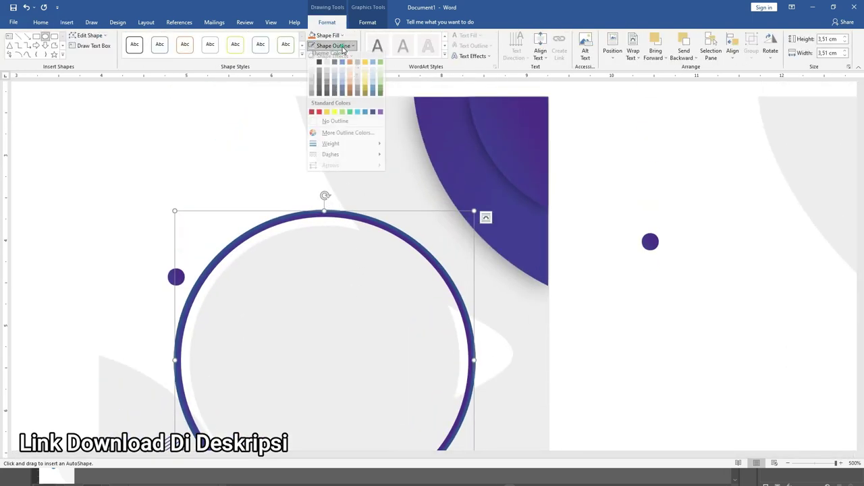
click(342, 122)
scroll(346, 225, down, 3)
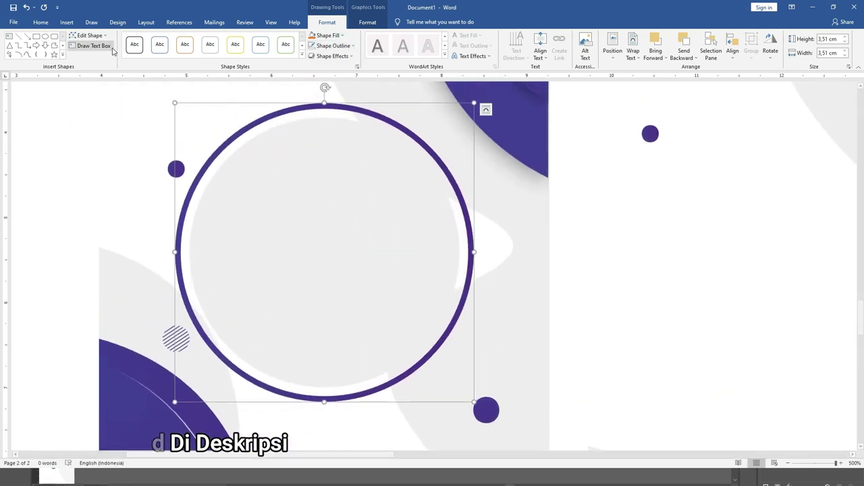
click(67, 22)
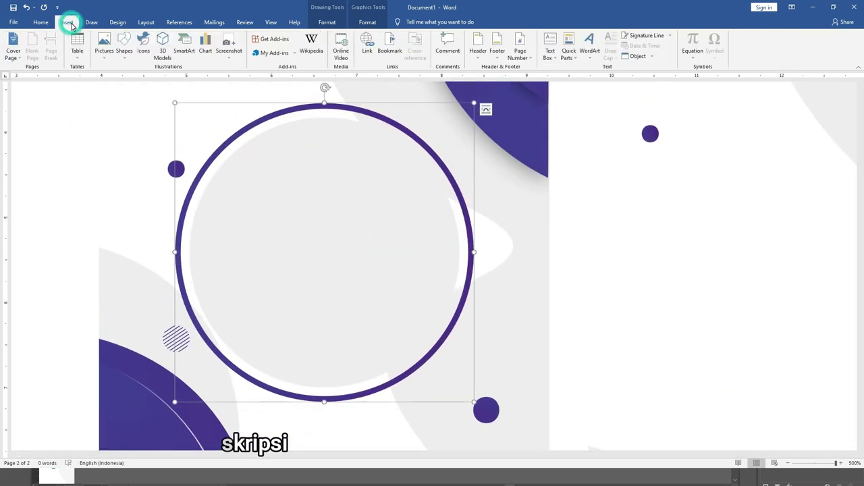
click(127, 57)
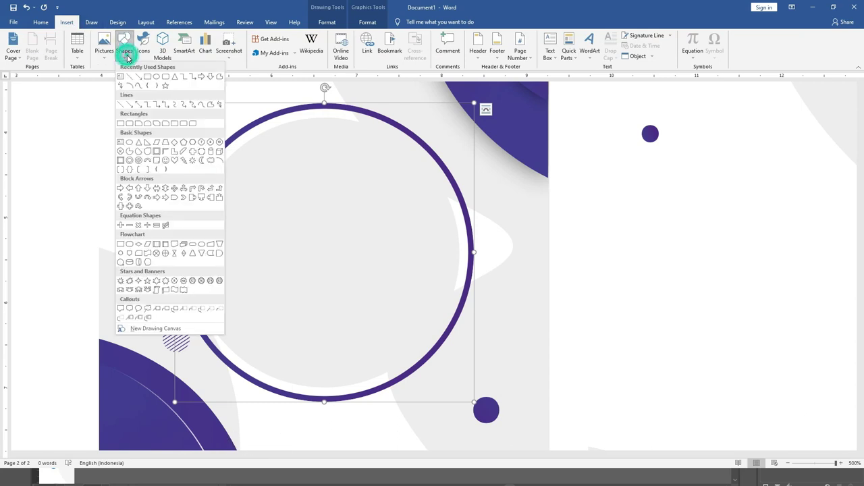
- Draw an oval inside the purple ring, centre it and enlarge it to 3.15 cm
click(156, 78)
mouse_move(318, 253)
mouse_down()
mouse_move(428, 337)
mouse_move(417, 334)
mouse_move(445, 359)
mouse_up()
drag(387, 264, 391, 266)
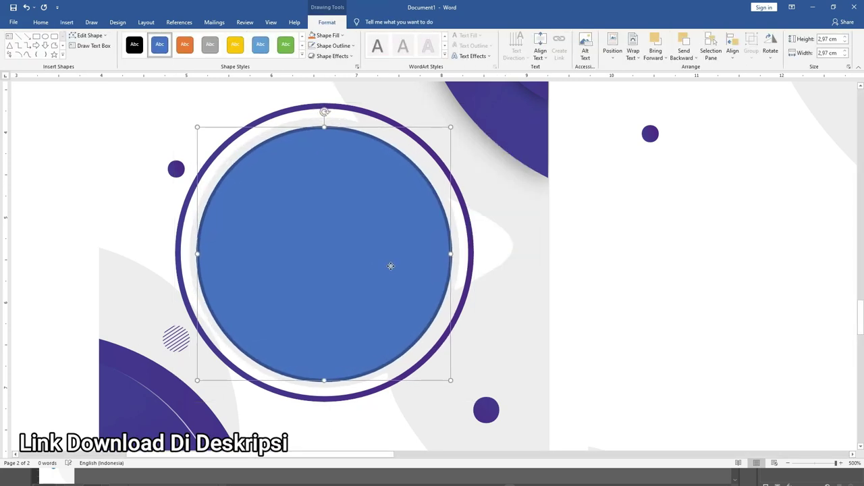
drag(451, 127, 457, 119)
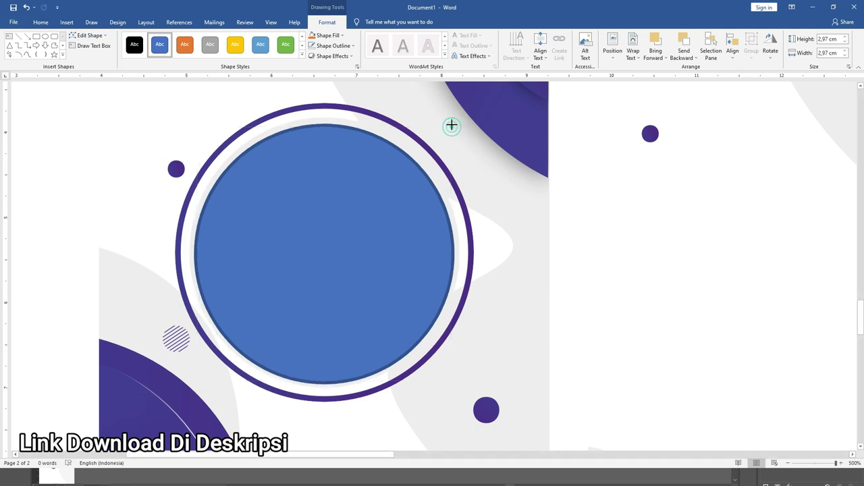
- Remove the blue circle's outline and enlarge it slightly to 3.19 cm
click(337, 47)
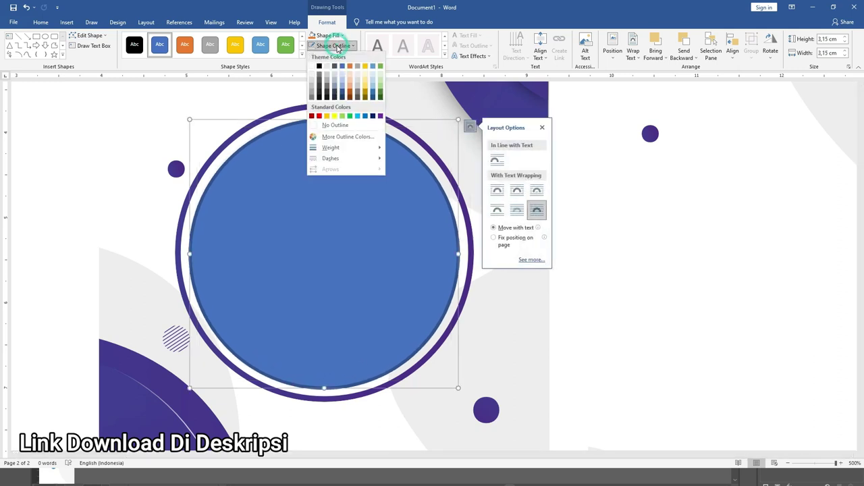
click(341, 125)
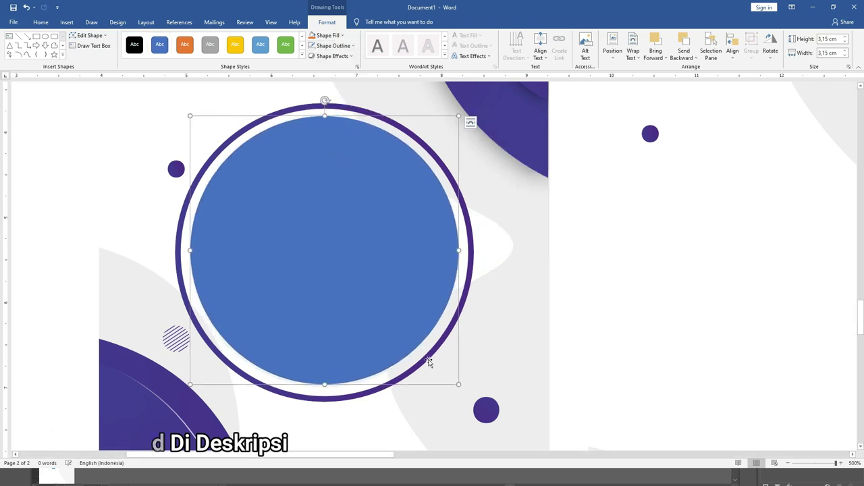
drag(460, 385, 459, 387)
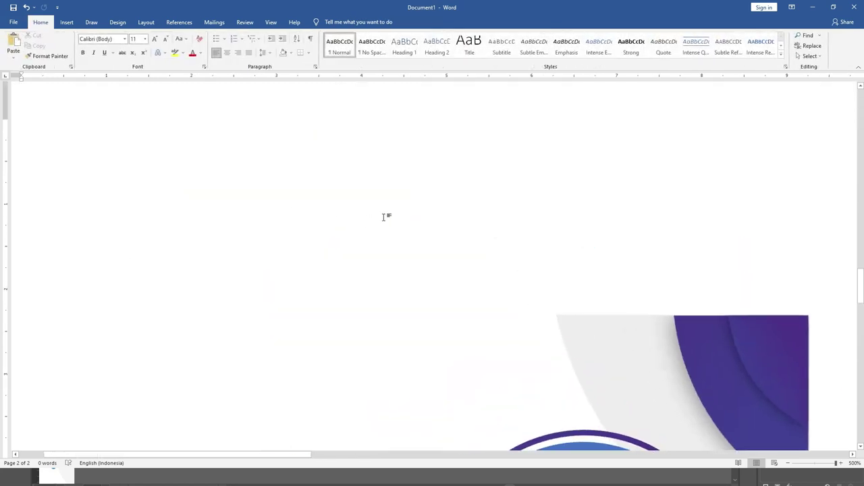
scroll(326, 210, down, 10)
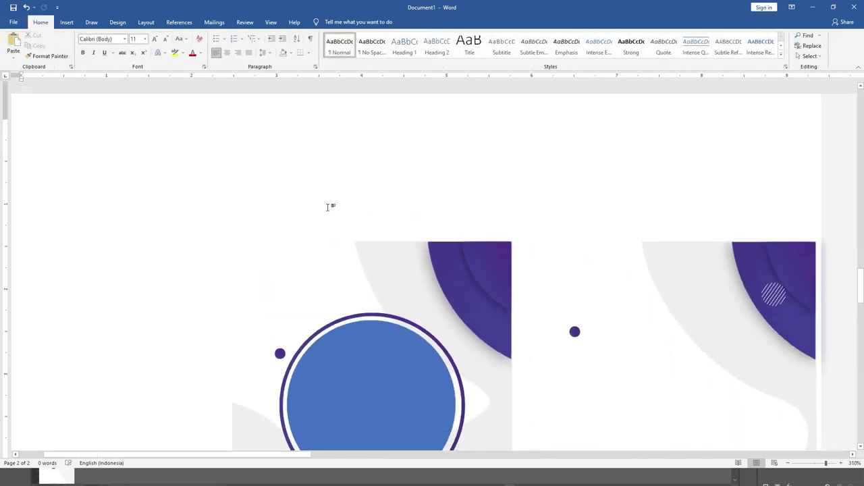
click(320, 317)
scroll(319, 260, down, 5)
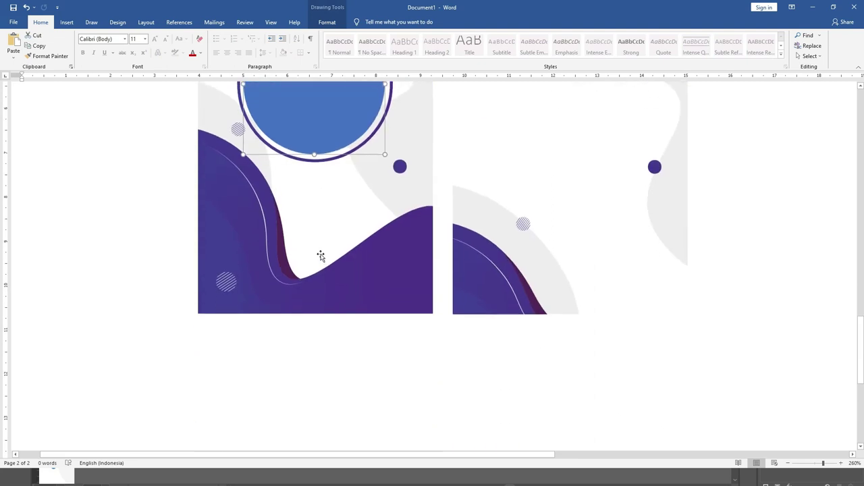
scroll(321, 256, up, 1)
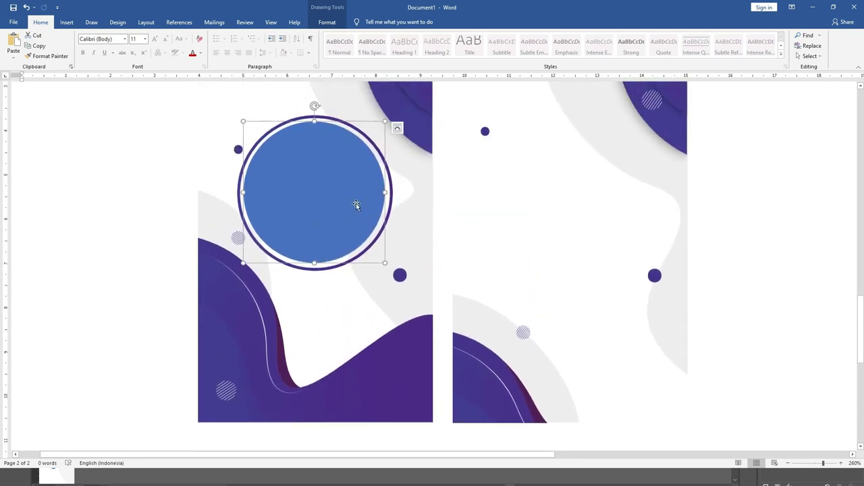
scroll(359, 199, up, 1)
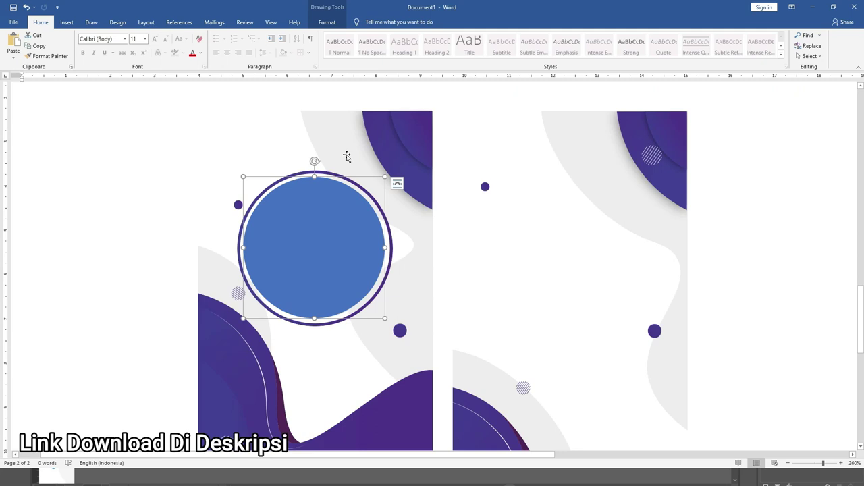
click(66, 21)
click(123, 51)
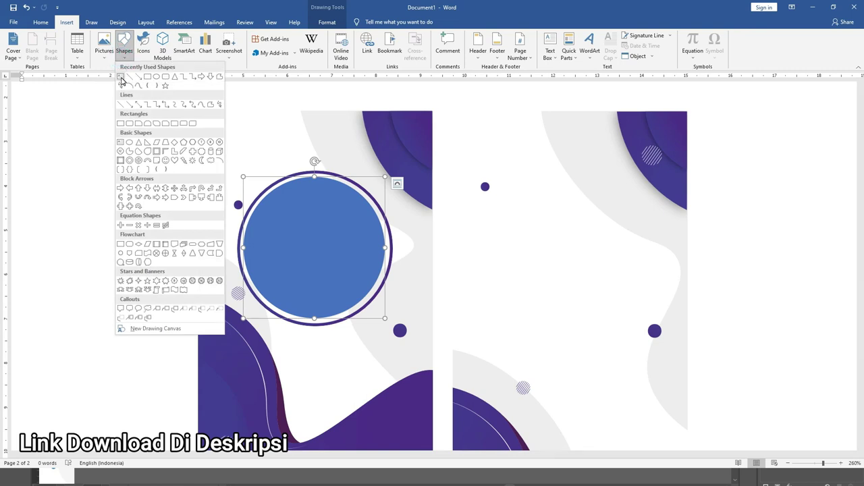
- Draw a text box over the tag's upper area, size it to 7.59 × 4.87 cm, and set No Fill
click(121, 78)
drag(216, 126, 407, 163)
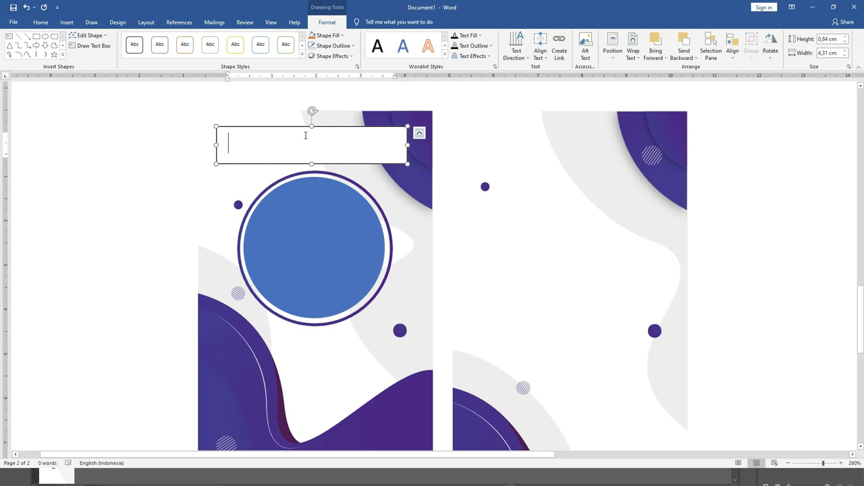
drag(311, 164, 310, 438)
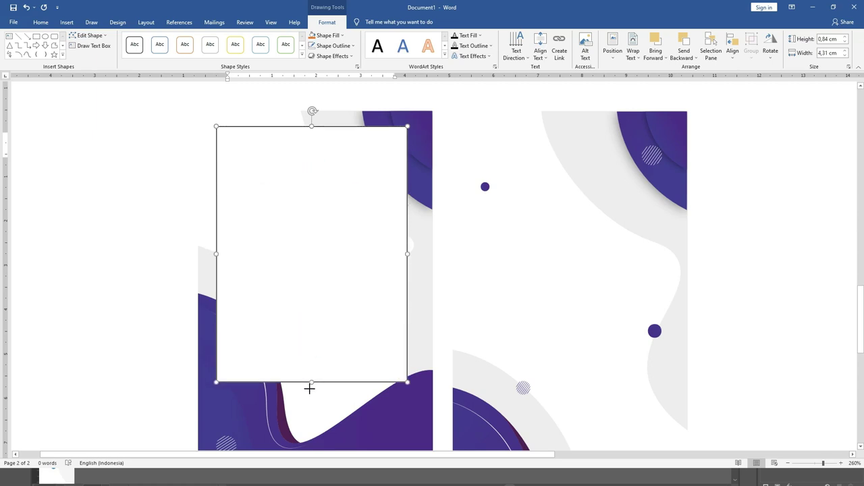
scroll(299, 256, down, 3)
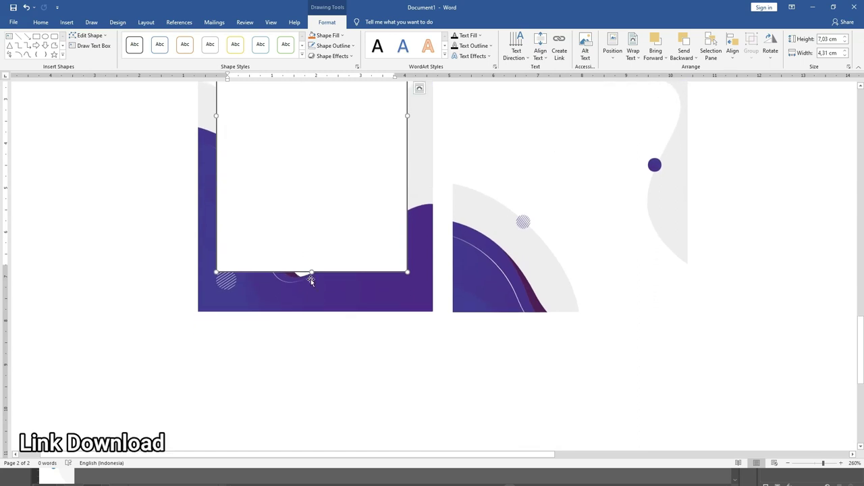
scroll(308, 290, up, 1)
drag(312, 328, 313, 350)
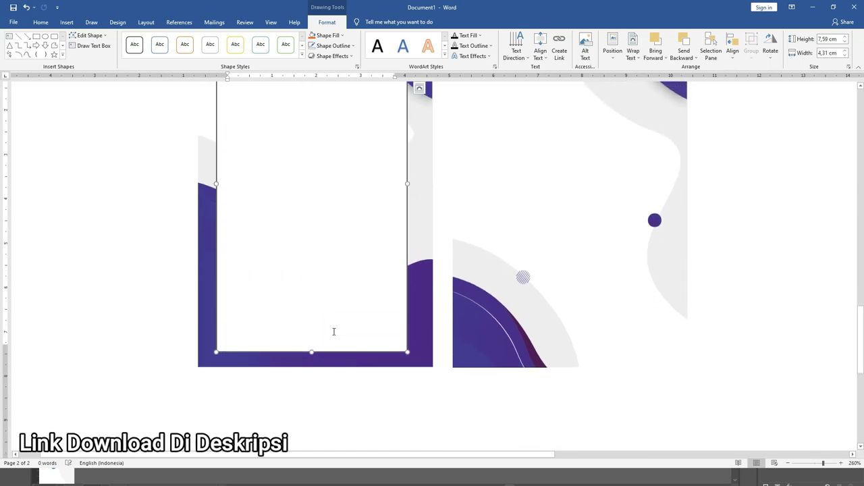
scroll(401, 284, up, 2)
drag(408, 295, 424, 295)
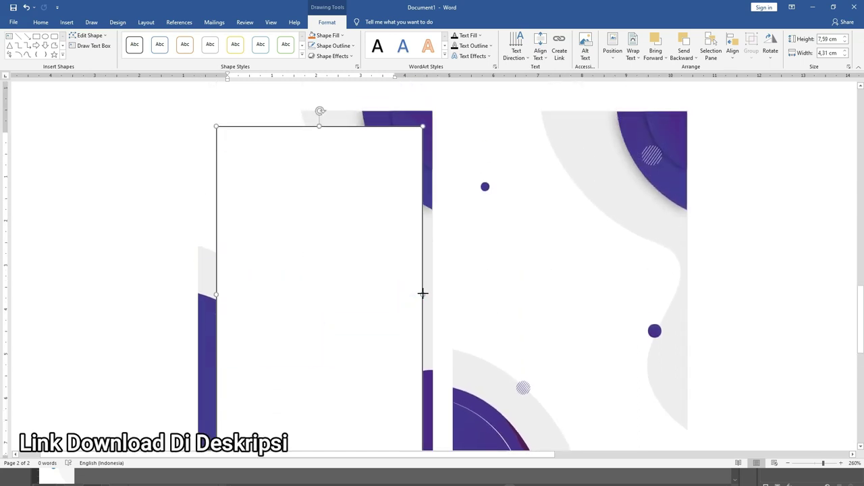
drag(217, 293, 208, 294)
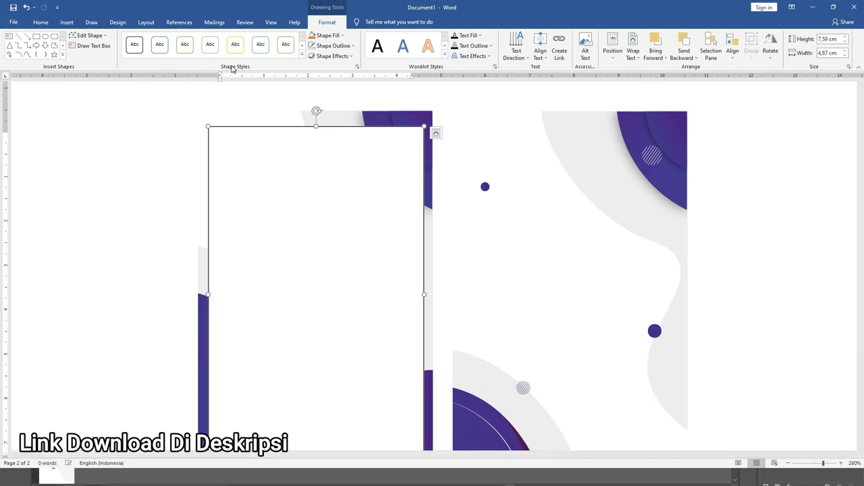
click(329, 38)
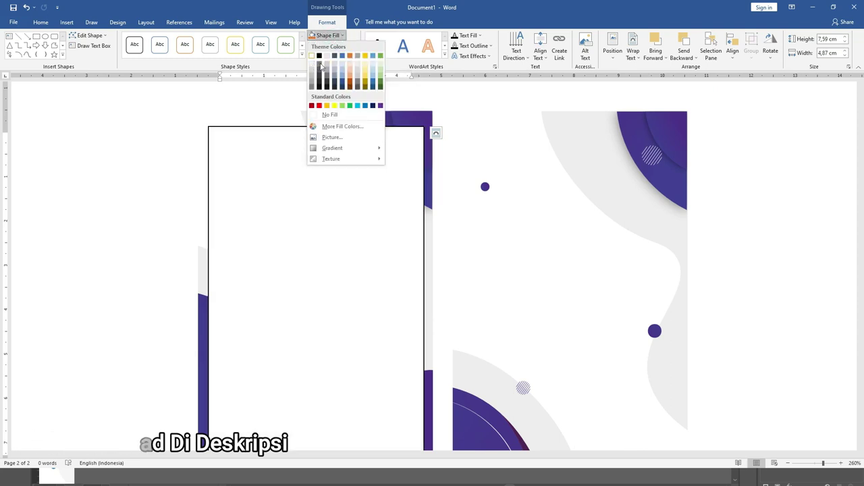
click(329, 115)
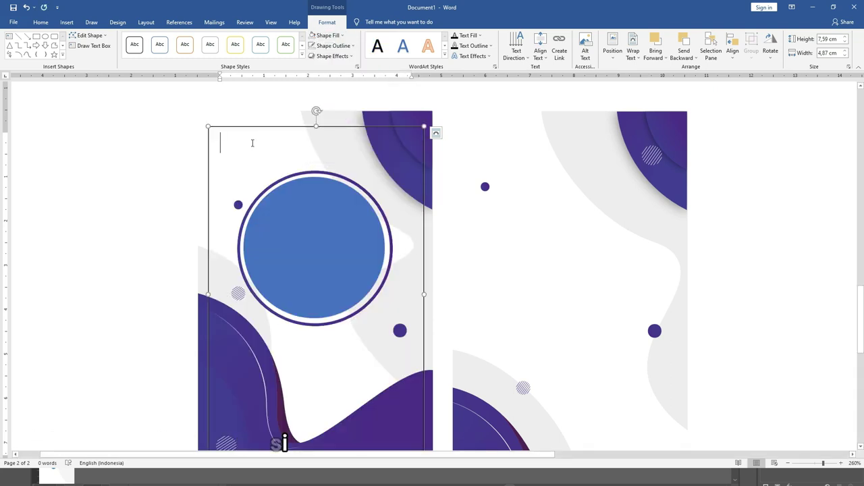
- Type the centred title 'NAME COMPANY' in the text box and set it in Oswald
click(447, 102)
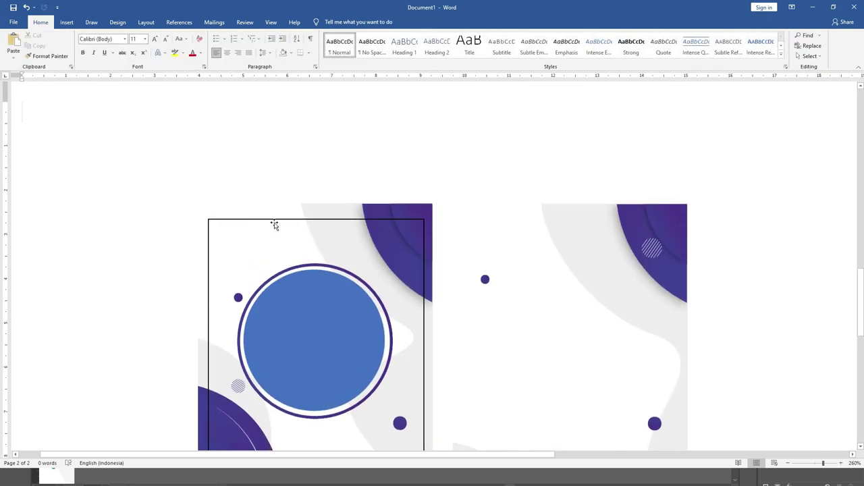
scroll(274, 225, down, 3)
click(254, 124)
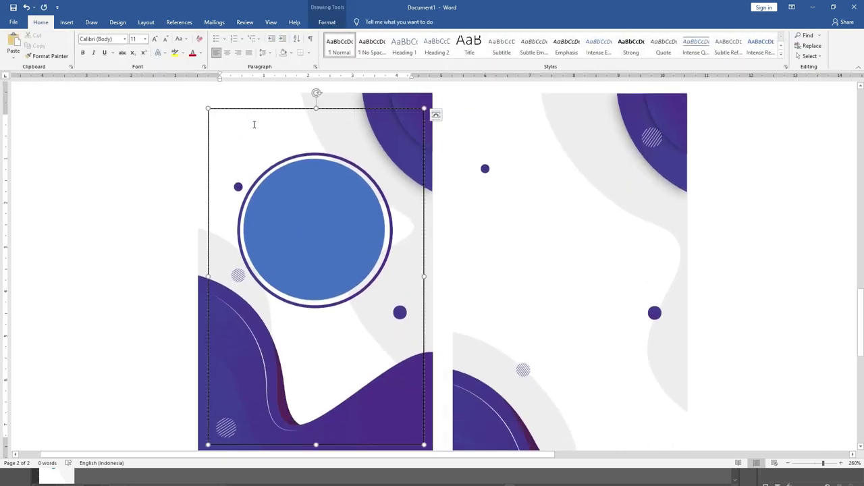
text(NAME COM)
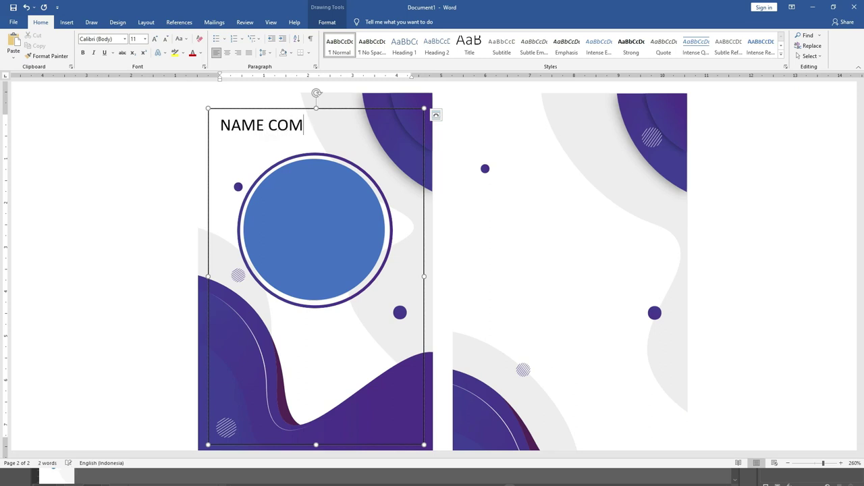
text(PANY)
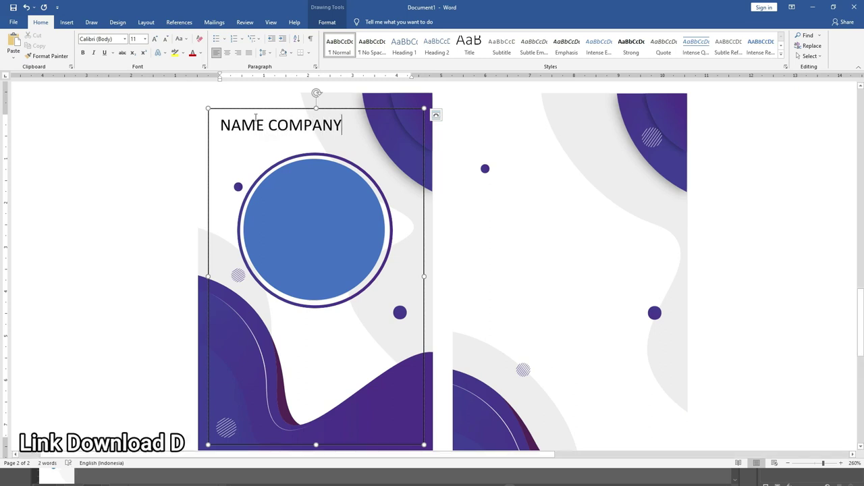
key(ctrl+a)
key(ctrl+e)
click(309, 130)
drag(261, 121, 398, 122)
click(116, 39)
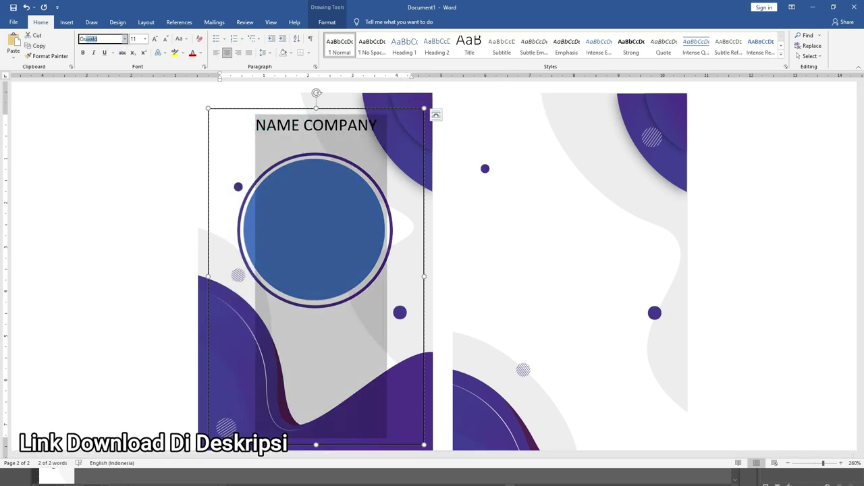
key(Return)
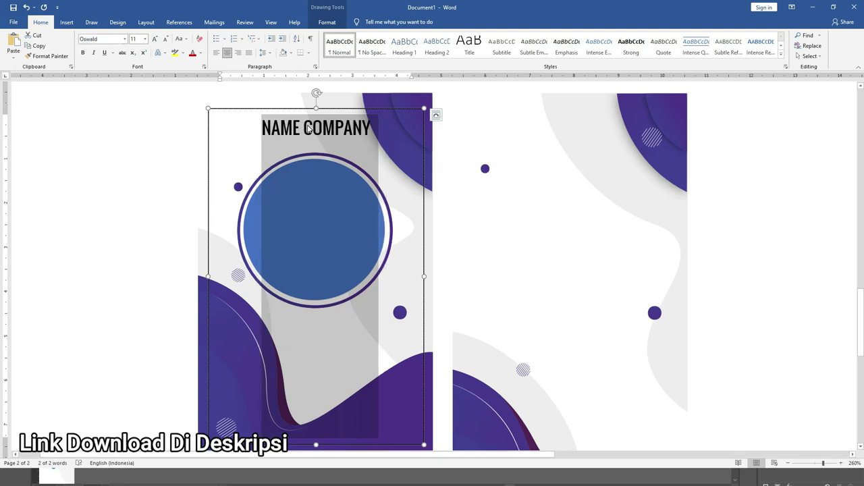
- Make NAME bold, colour the title purple with COMPANY in black, and nudge the box left
drag(300, 128, 260, 128)
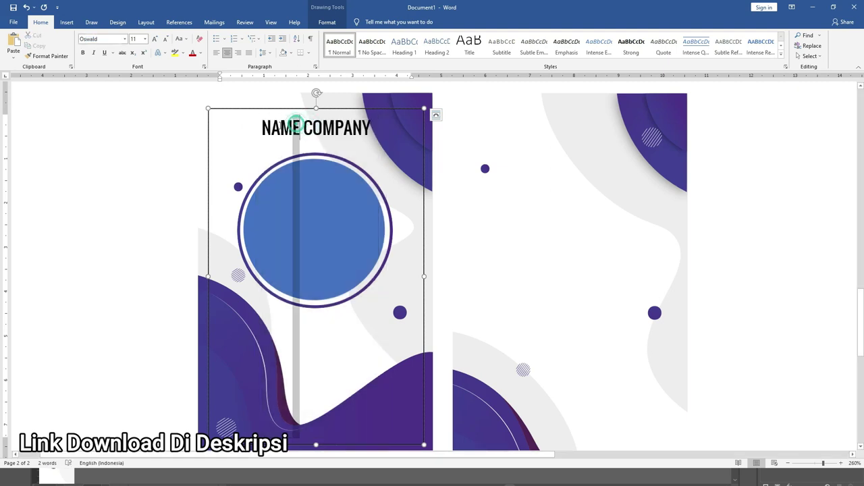
click(83, 53)
drag(380, 129, 239, 126)
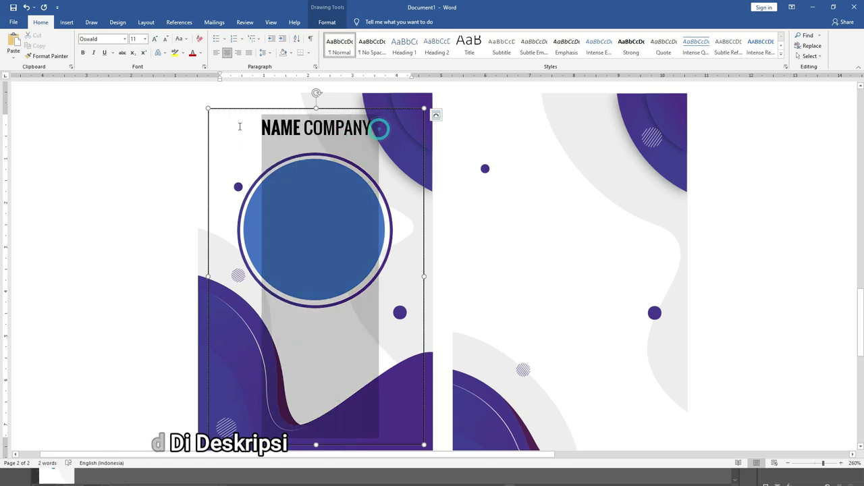
click(200, 53)
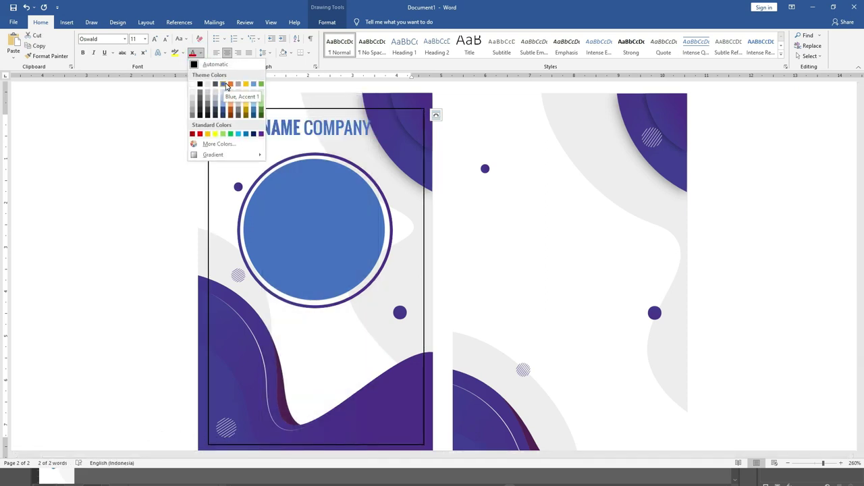
click(262, 134)
click(310, 127)
double_click(305, 124)
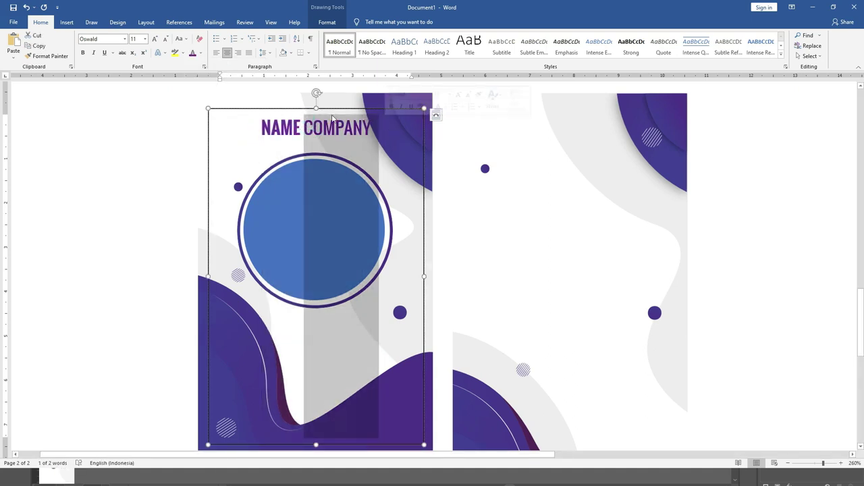
click(202, 54)
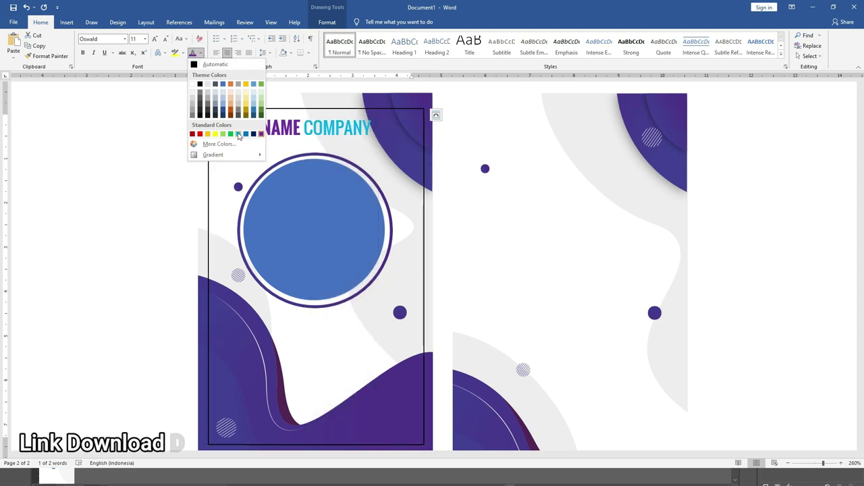
click(200, 85)
key(Left)
key(Left)
key(Left)
key(Left)
key(Left)
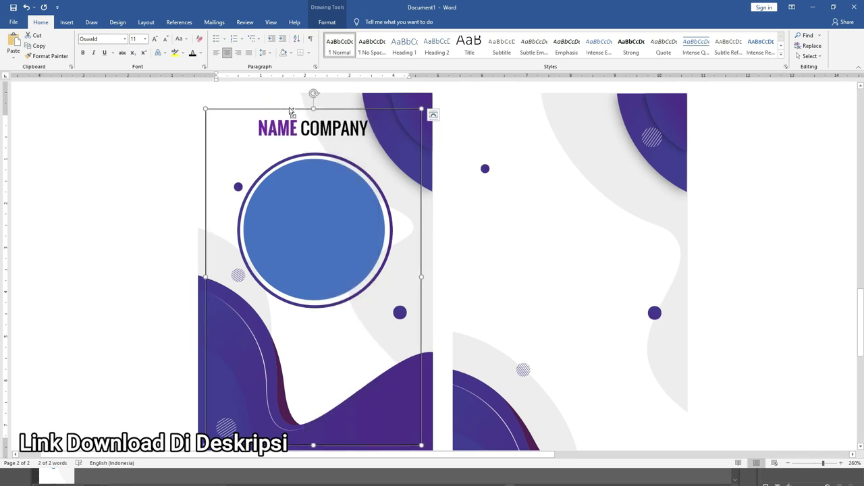
- Place the insertion point in the text box beneath the circle and begin the name line
scroll(290, 110, down, 1)
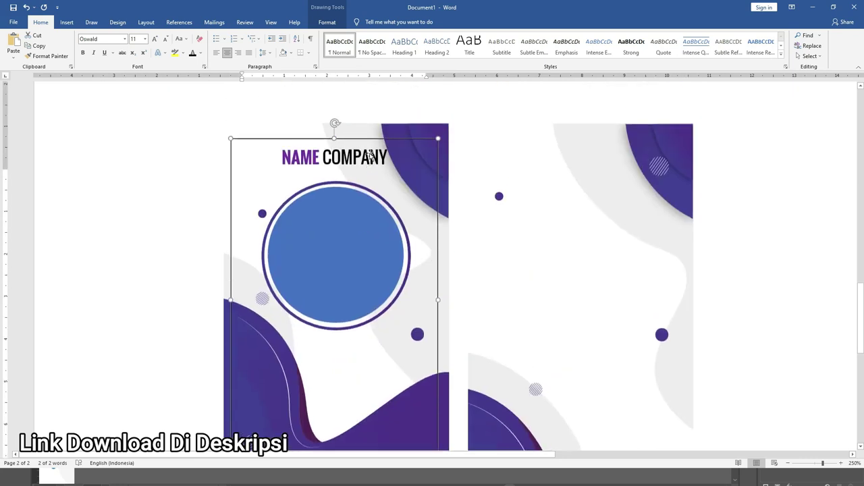
scroll(378, 394, up, 1)
click(330, 372)
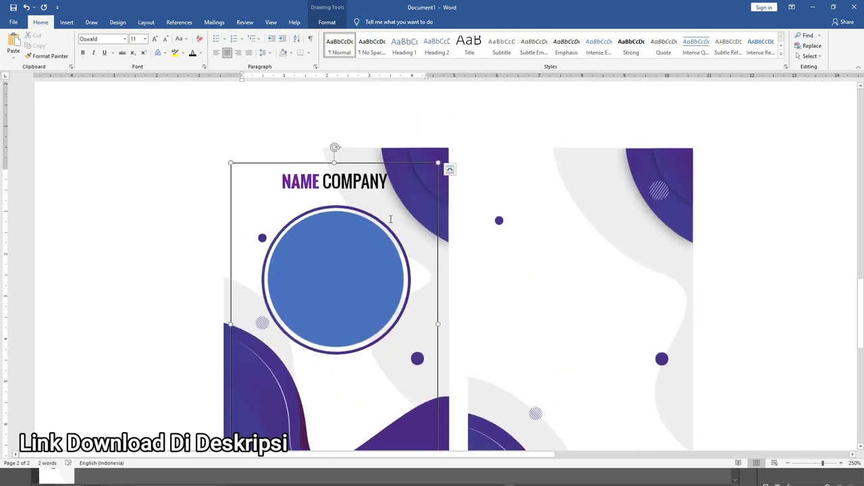
click(387, 174)
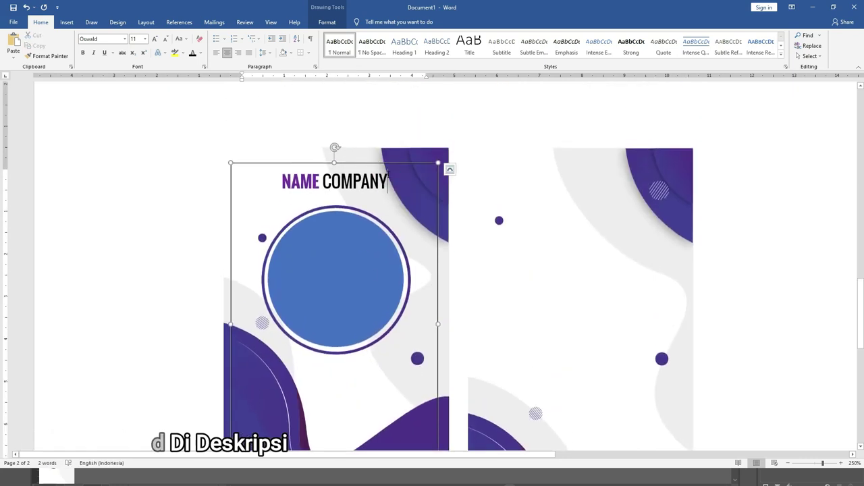
key(alt)
scroll(393, 203, down, 2)
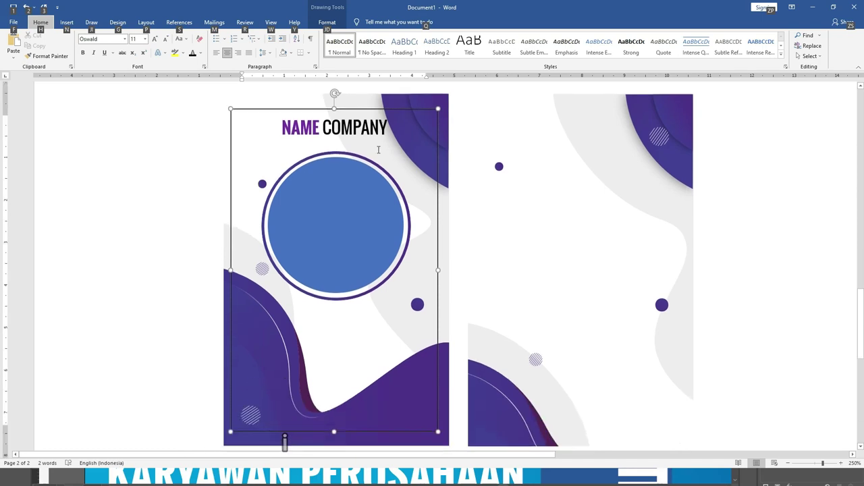
click(386, 126)
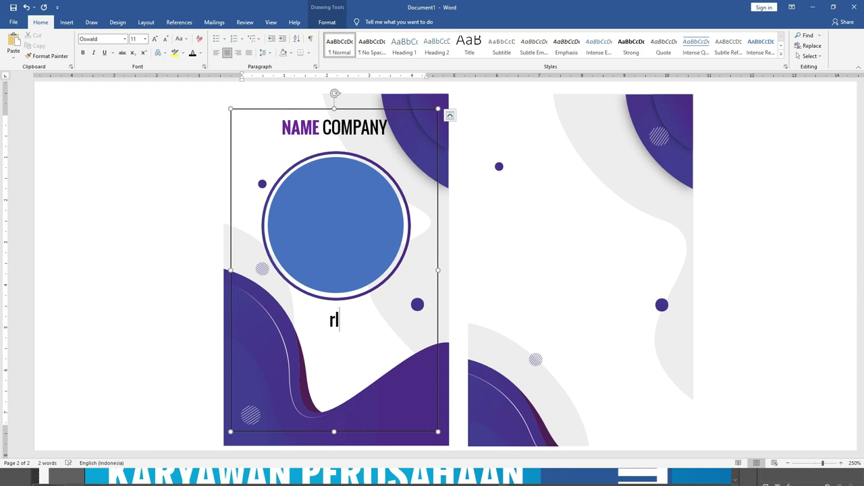
text(ANA)
click(450, 115)
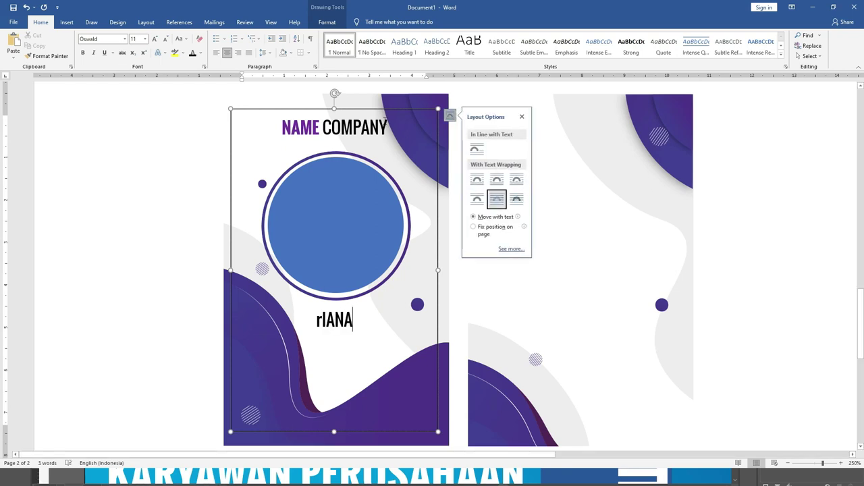
- Type the employee's full name under the circle, trying an underline and then removing it
drag(321, 320, 338, 384)
text(Riana)
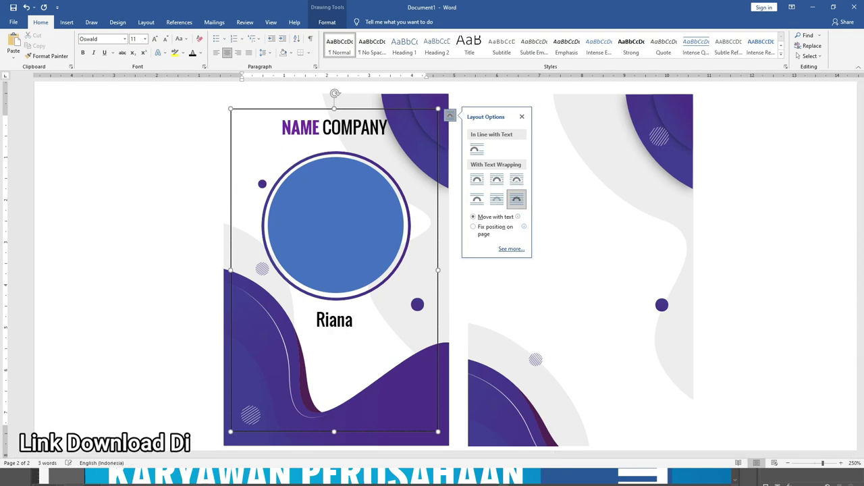
text( Ali Nurdin)
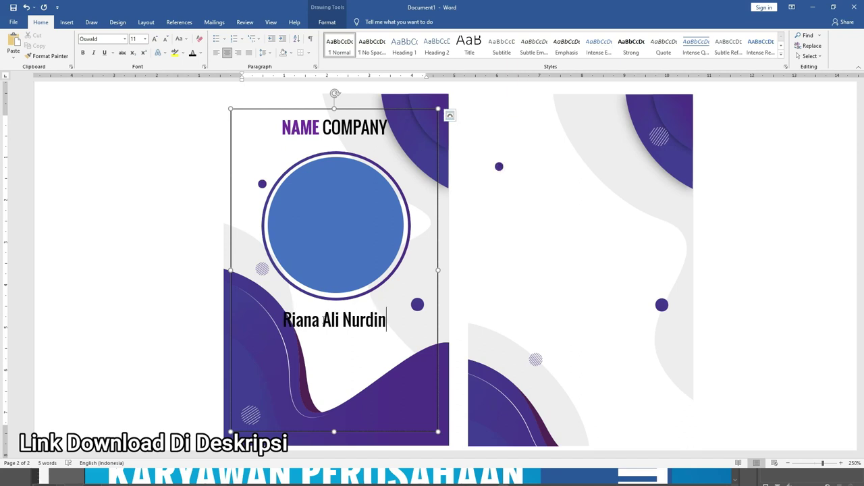
drag(285, 318, 378, 412)
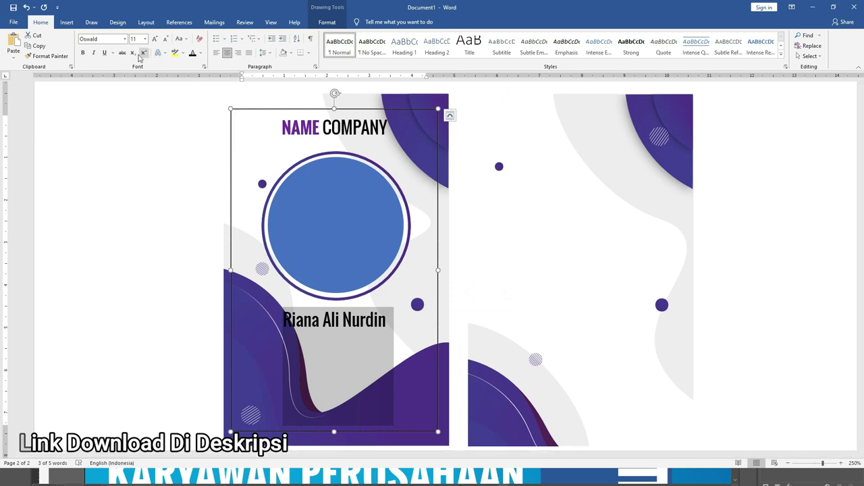
click(104, 53)
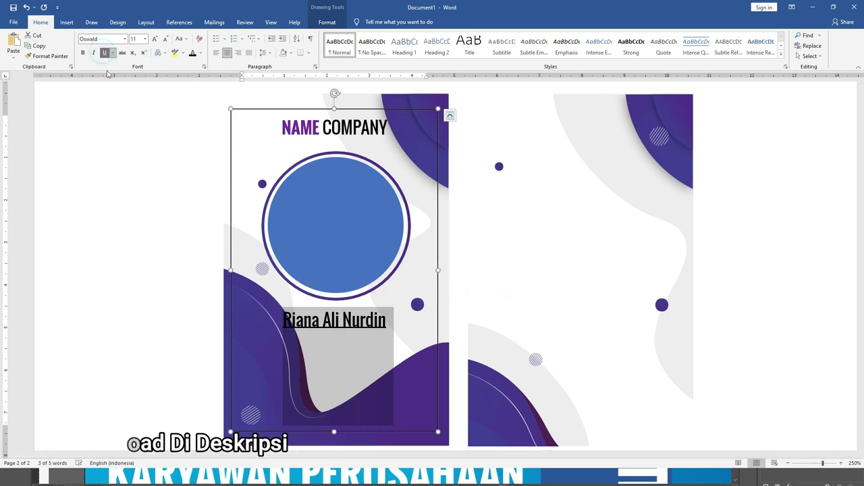
click(342, 320)
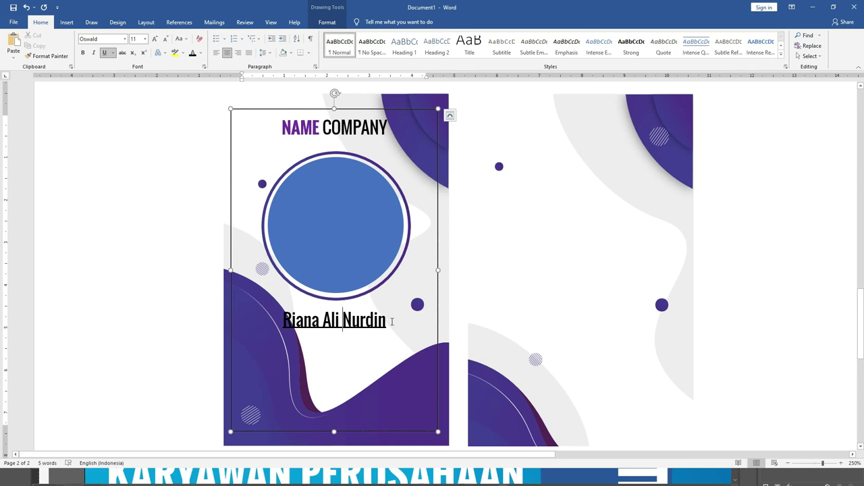
key(ctrl+a)
key(ctrl+u)
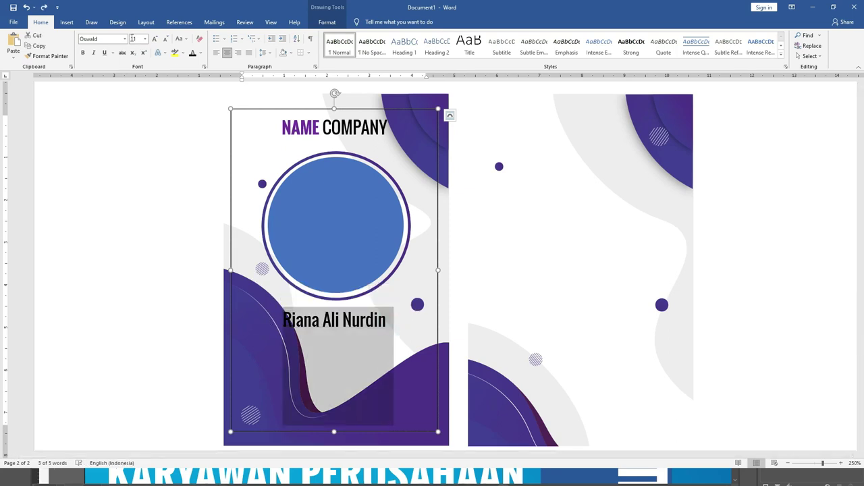
click(67, 22)
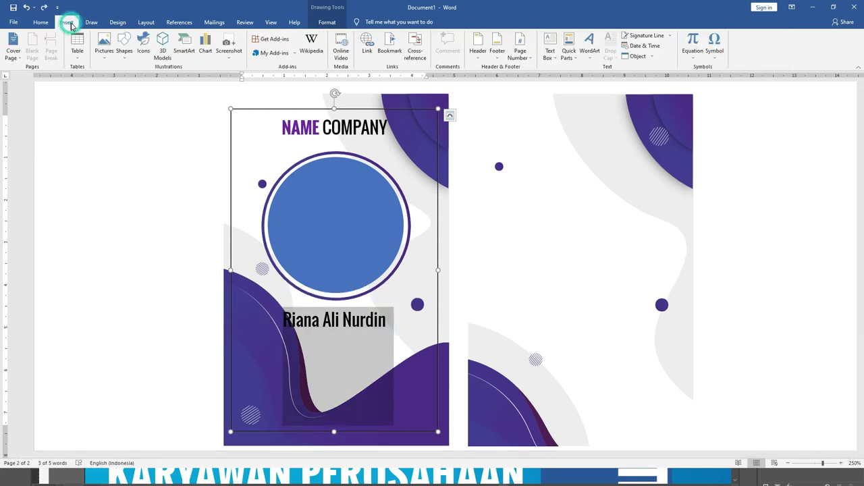
- Draw a black horizontal line under the employee's name
click(124, 46)
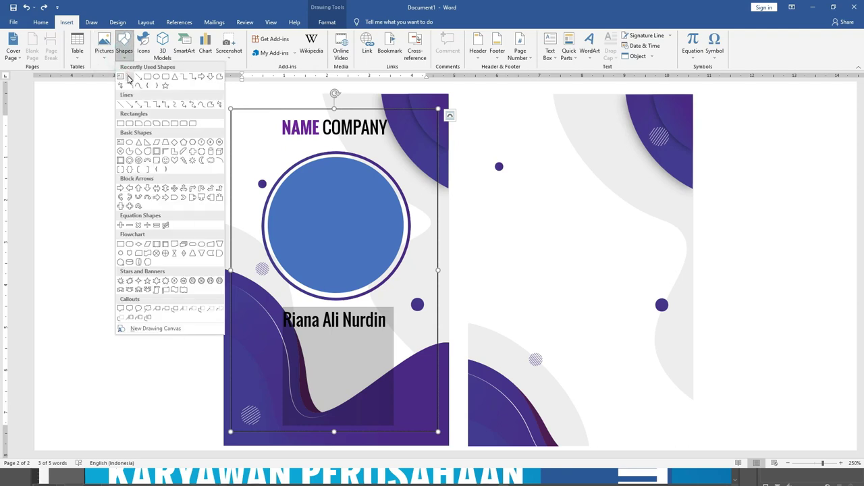
click(130, 79)
drag(278, 333, 393, 332)
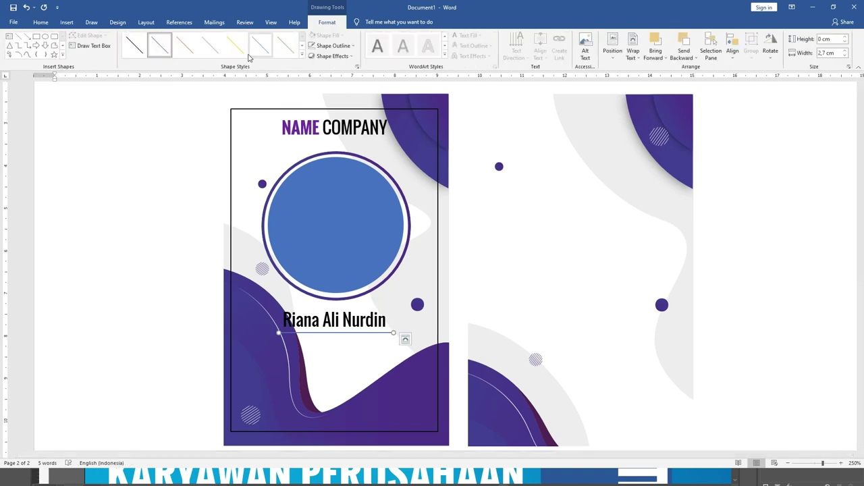
click(134, 45)
click(367, 307)
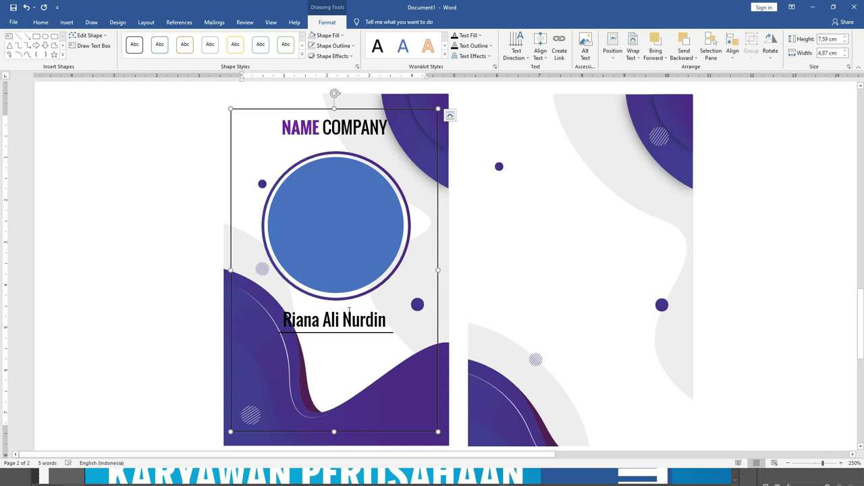
- Shrink the employee's name by one font size and place the cursor below it
triple_click(286, 315)
key(ctrl+shift+comma)
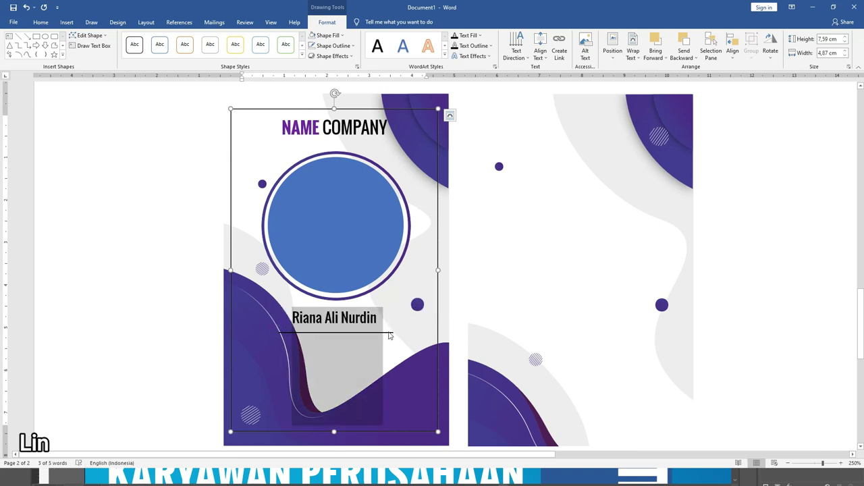
click(386, 331)
click(385, 333)
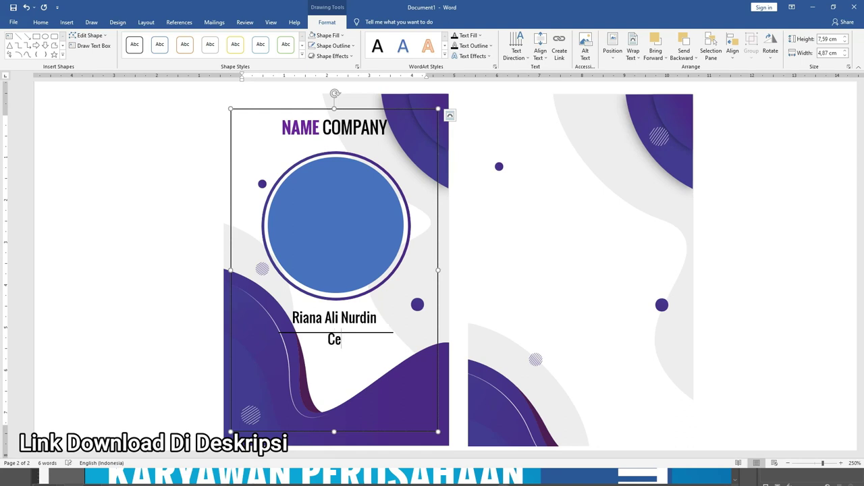
- Type the job title 'Content Creator' under the name and make it one size smaller
text(tent )
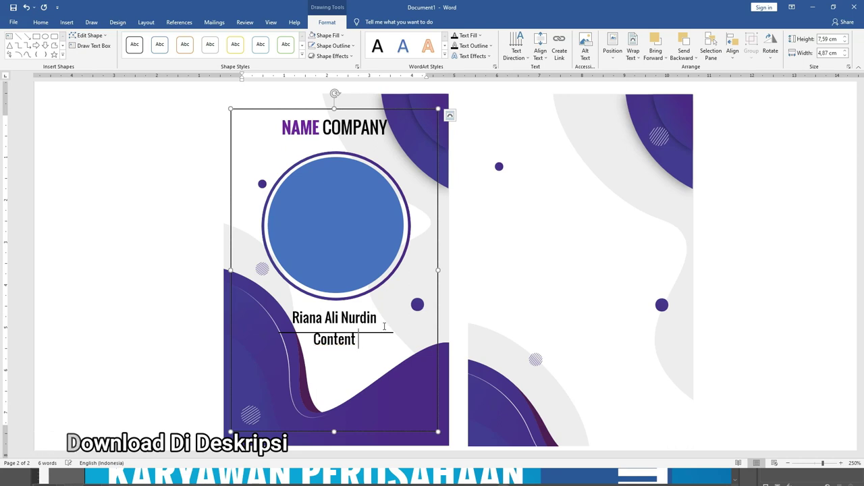
text(Creator)
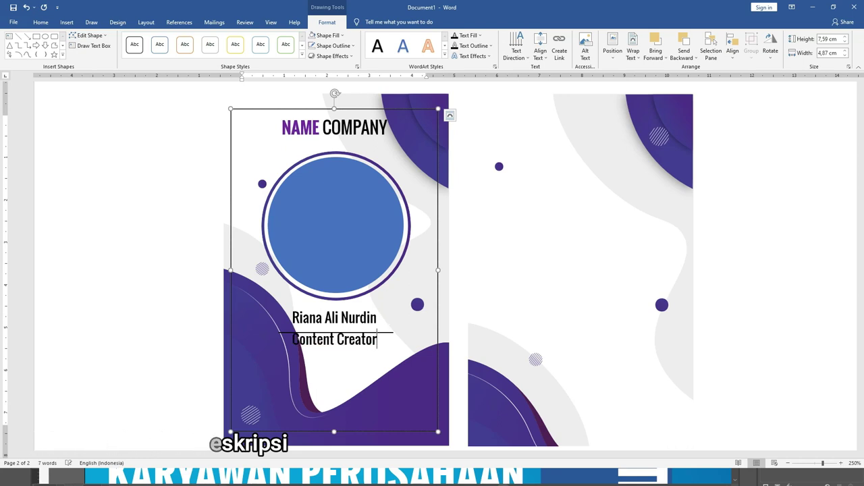
drag(377, 424, 385, 326)
key(ctrl+bracketleft)
key(ctrl+bracketleft)
key(ctrl+bracketleft)
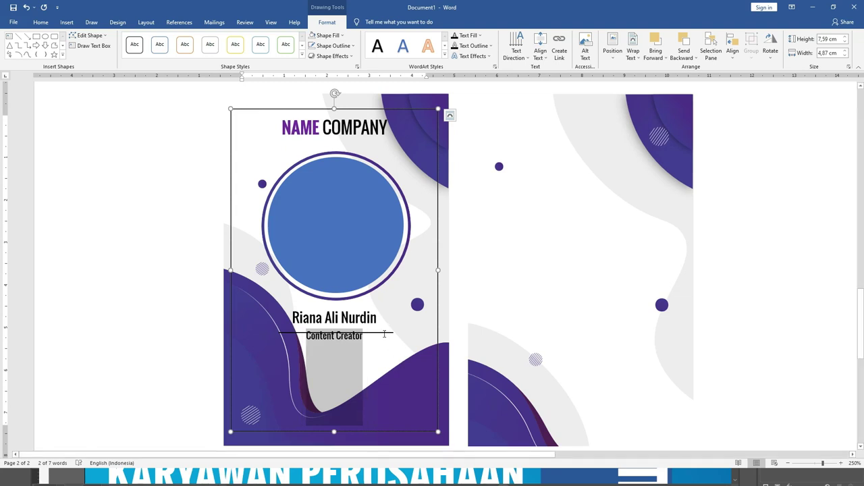
click(386, 335)
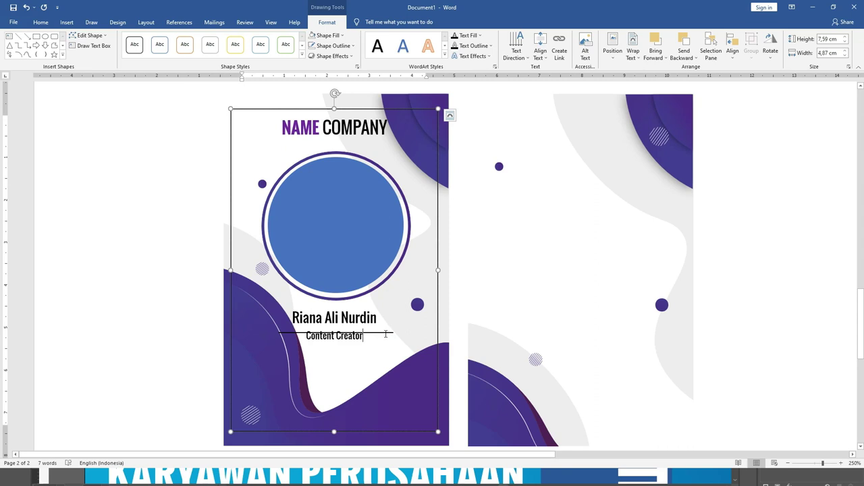
- Move the separator line up and trim both ends to match the name's width
right_click(387, 334)
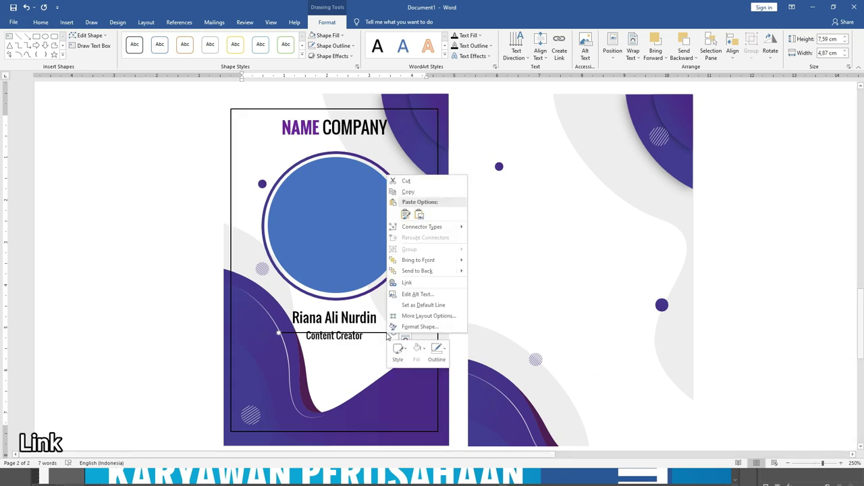
click(387, 333)
key(Up)
key(Up)
key(Up)
key(Up)
key(Up)
key(Up)
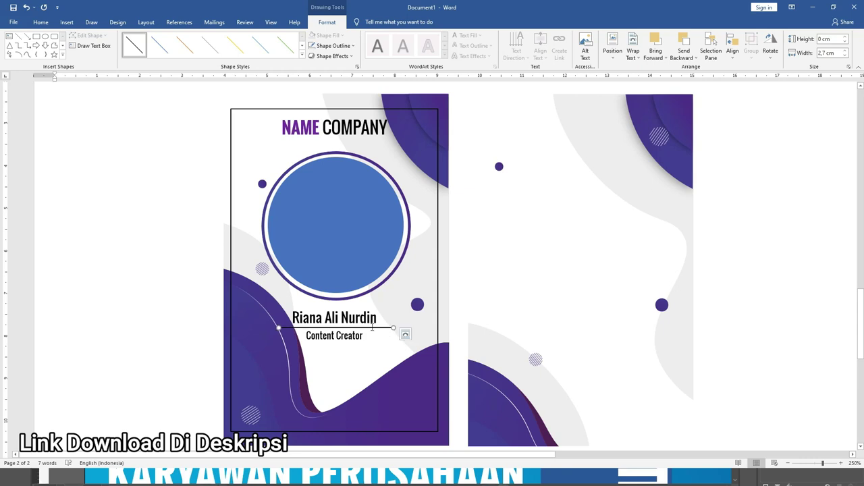
drag(279, 328, 291, 328)
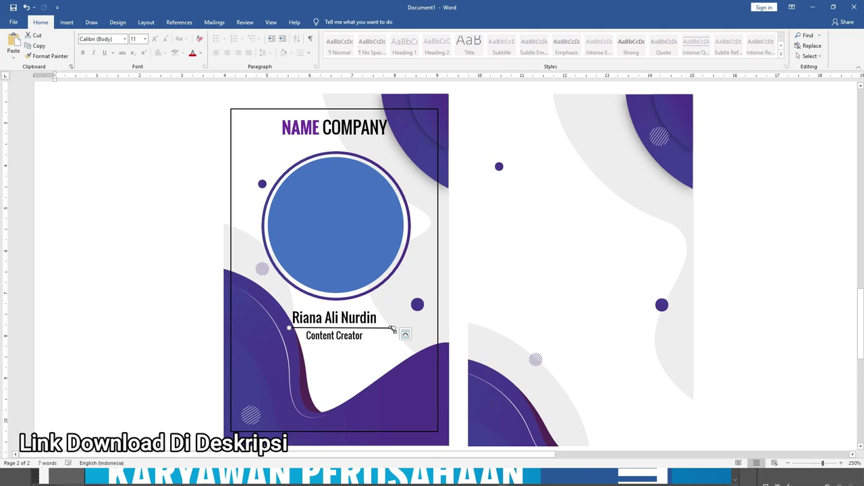
drag(392, 329, 379, 329)
click(351, 334)
- Type the detail lines 'Jabatan : Manager', 'Divisi : Marketing' and an employee ID number
click(305, 335)
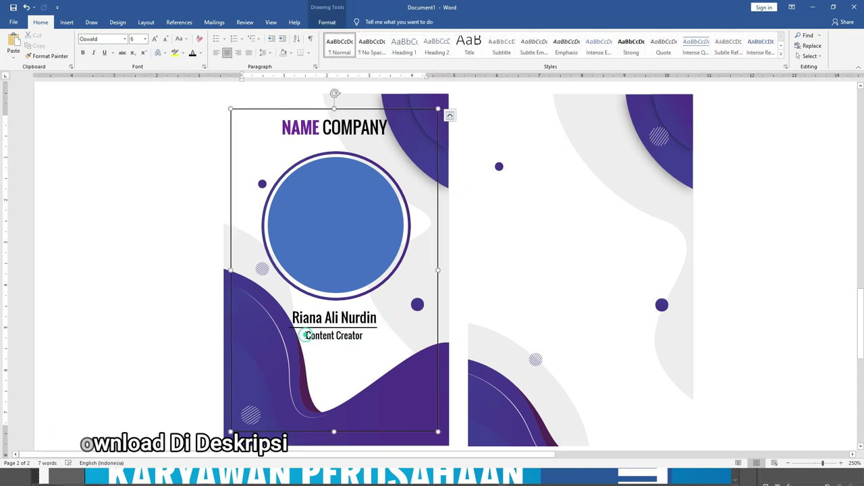
click(364, 335)
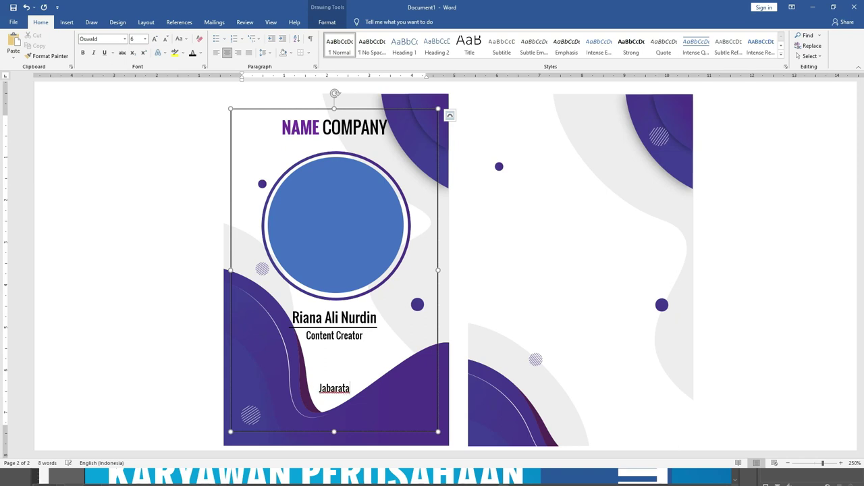
key(BackSpace)
key(BackSpace)
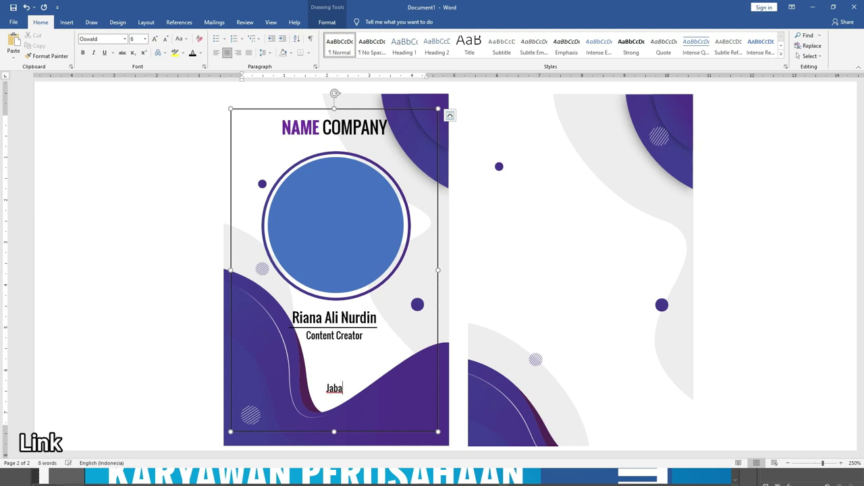
text(tan :)
text( Nama)
key(BackSpace)
key(BackSpace)
key(BackSpace)
key(BackSpace)
text(anager)
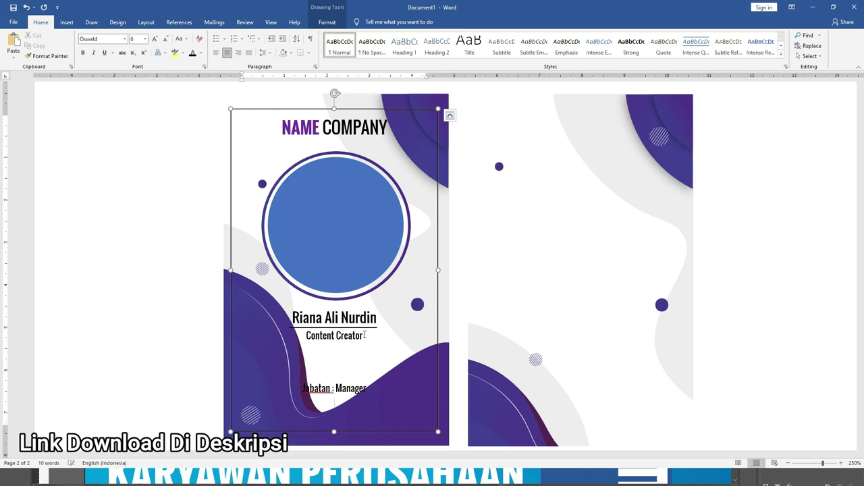
key(Return)
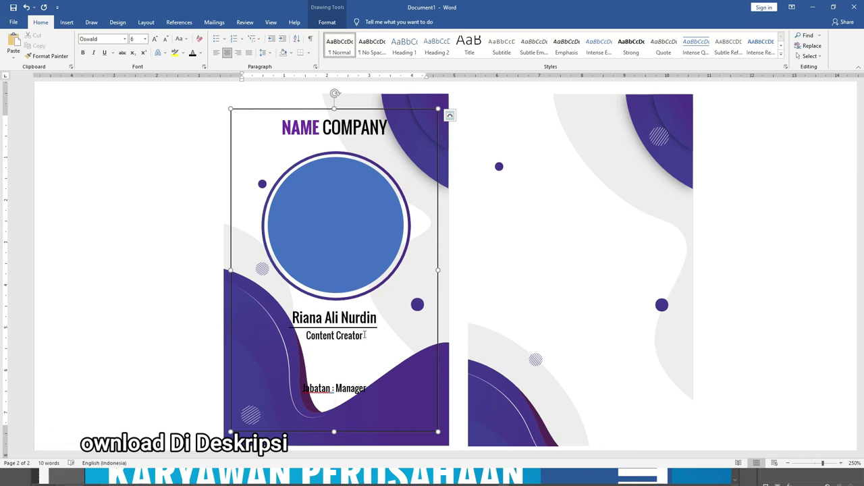
text(Di)
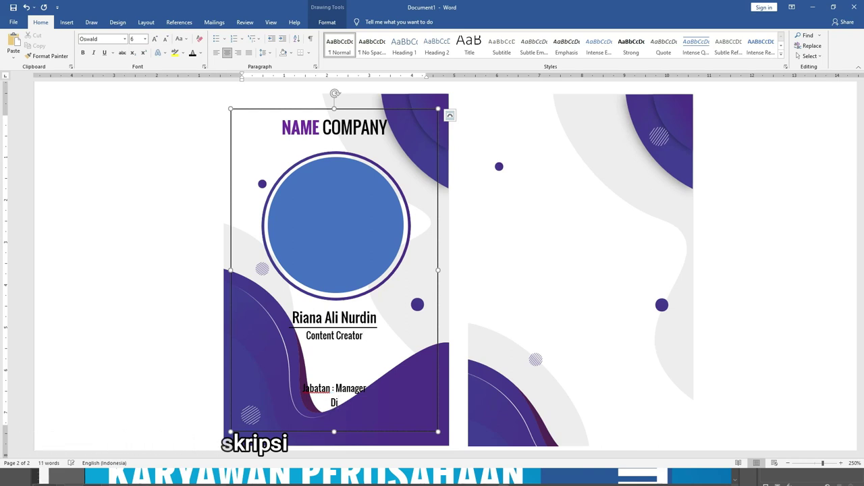
text(visi : Marketing)
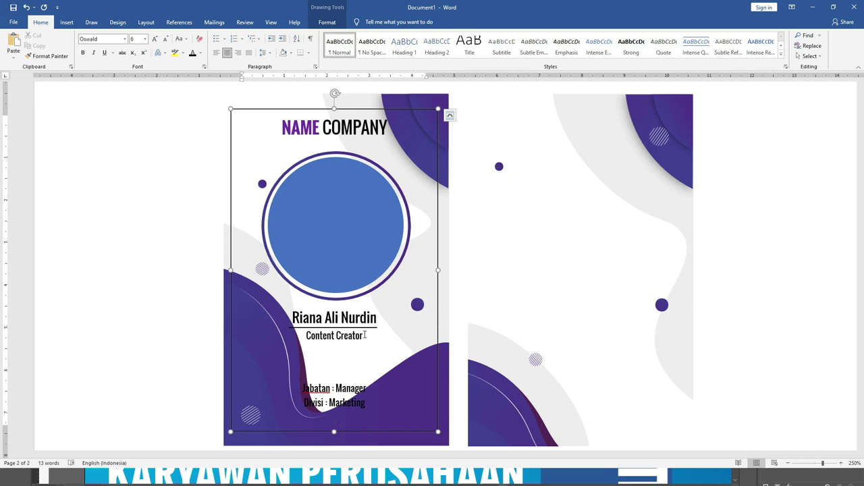
text(ID :)
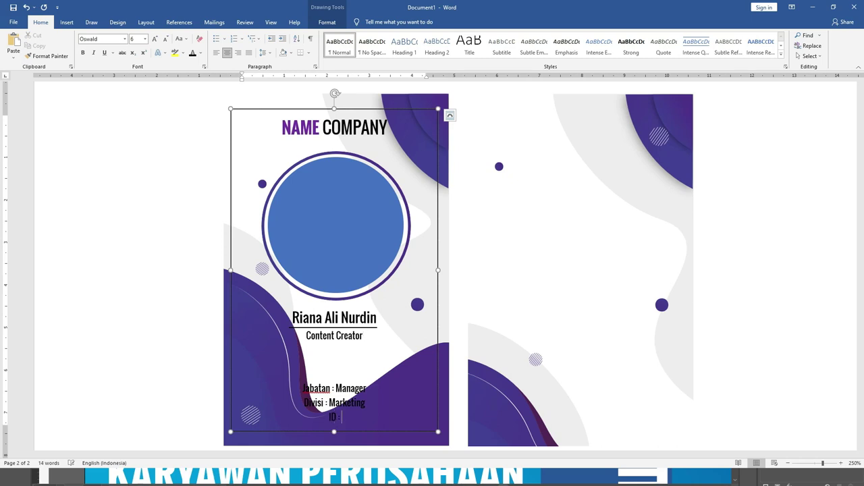
text(5062)
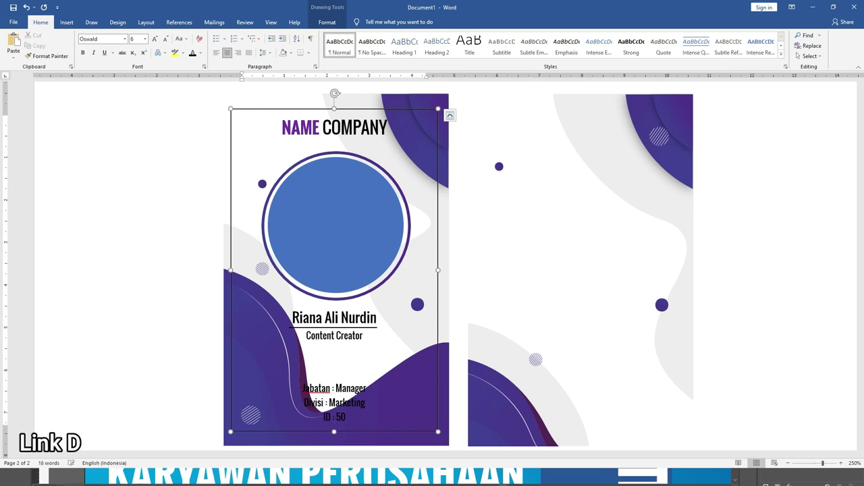
text(-4)
key(BackSpace)
key(BackSpace)
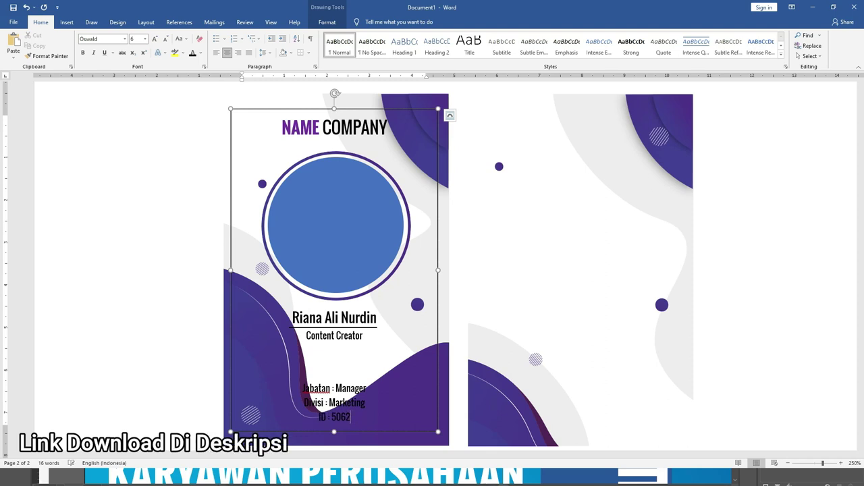
text(454 565)
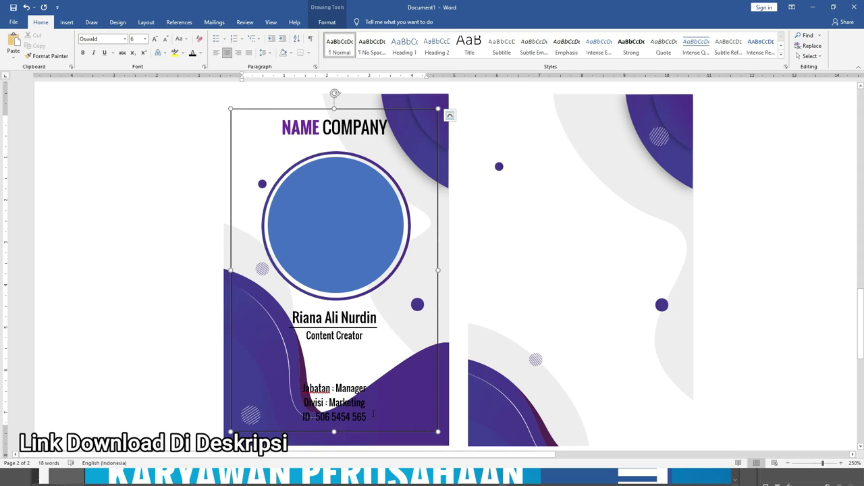
- Format the detail lines as size 4, right-aligned, white Arial text
drag(374, 414, 302, 388)
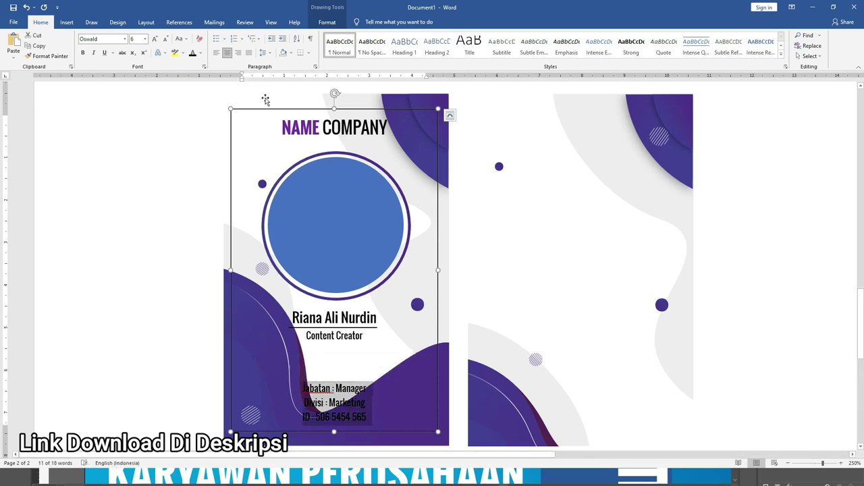
click(144, 39)
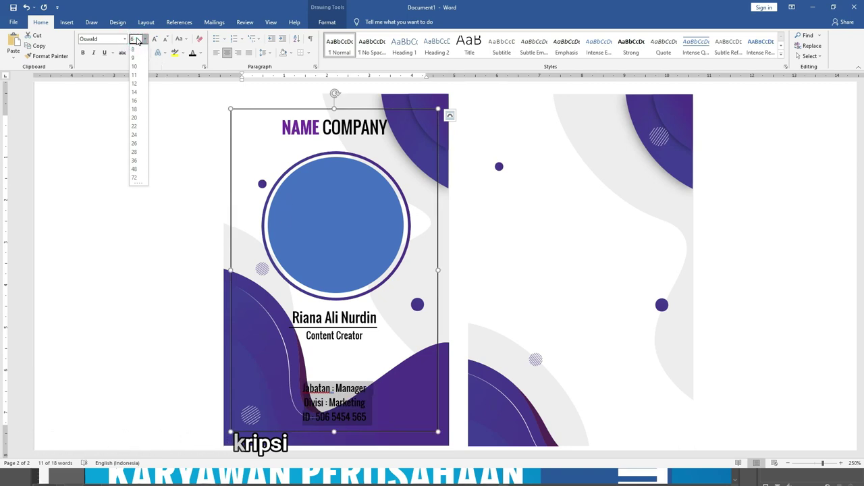
text(4)
key(Return)
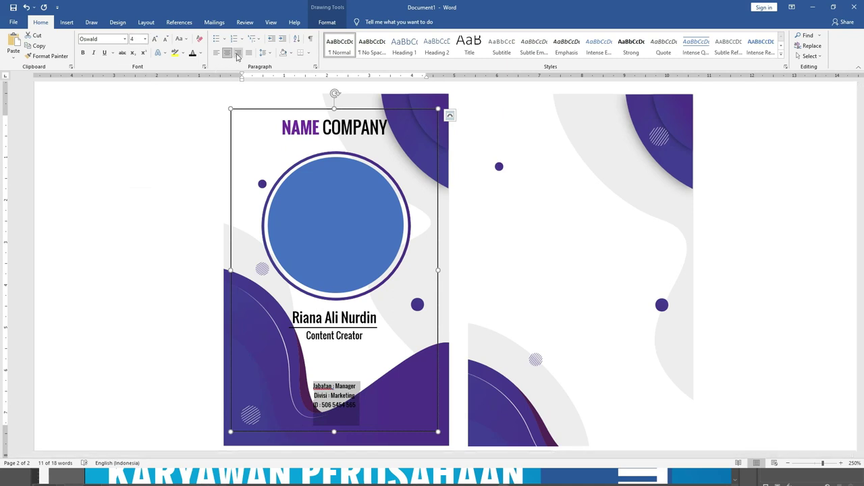
click(238, 54)
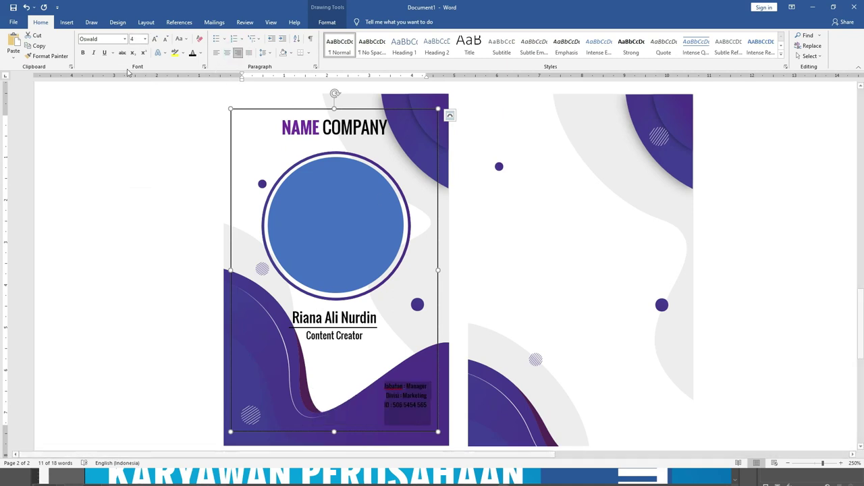
click(108, 39)
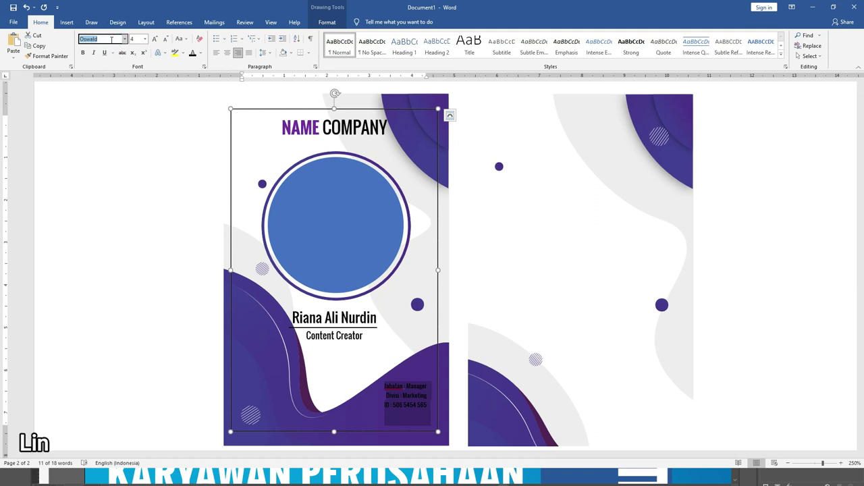
key(Down)
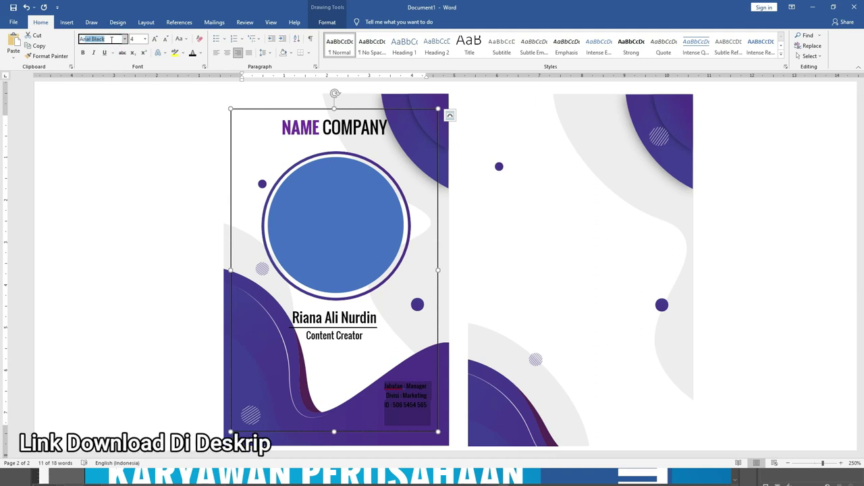
key(Return)
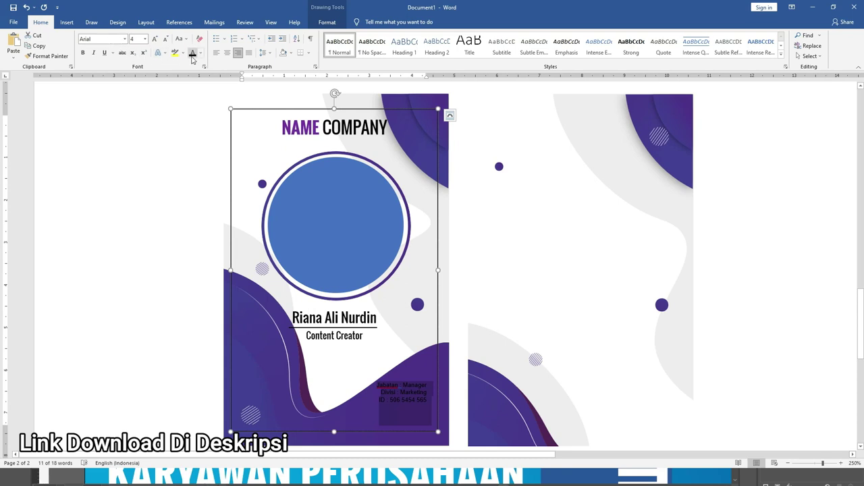
click(200, 57)
click(195, 80)
click(474, 369)
- Try adding a blank line above the Jabatan details, then remove it again
ctrl+scroll(395, 351, up, 1)
scroll(399, 344, down, 3)
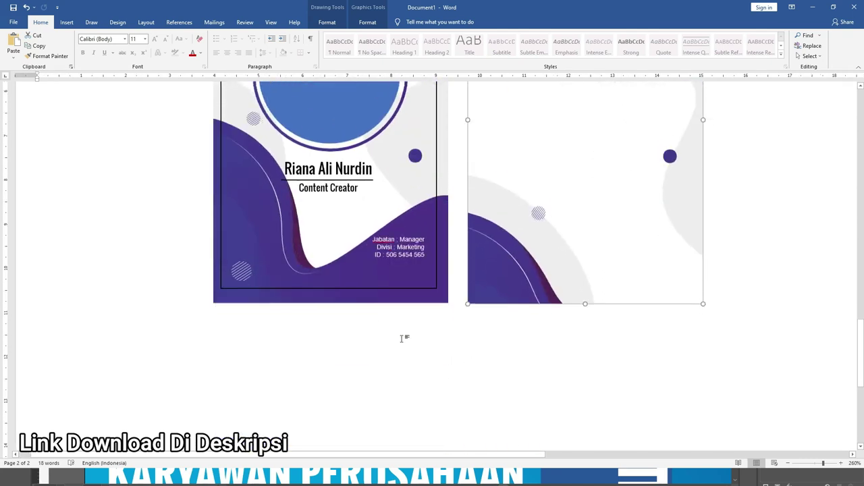
scroll(358, 268, up, 1)
click(373, 285)
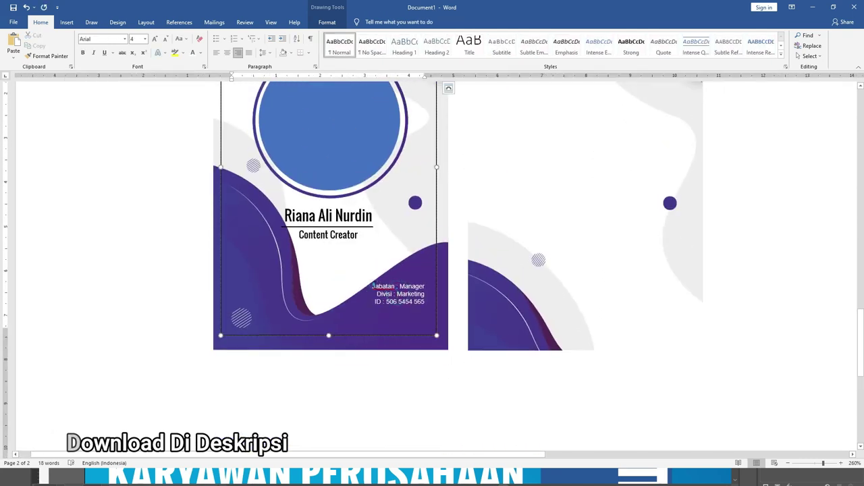
click(373, 286)
key(Return)
key(Return)
key(Return)
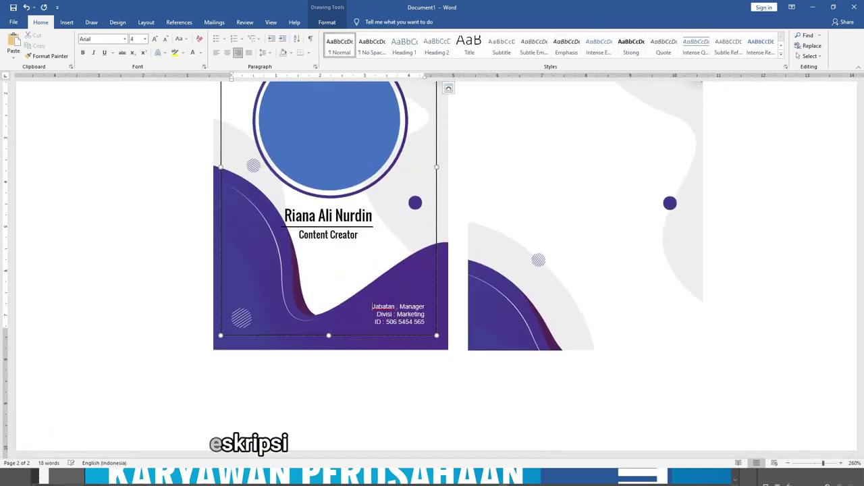
key(BackSpace)
key(BackSpace)
key(BackSpace)
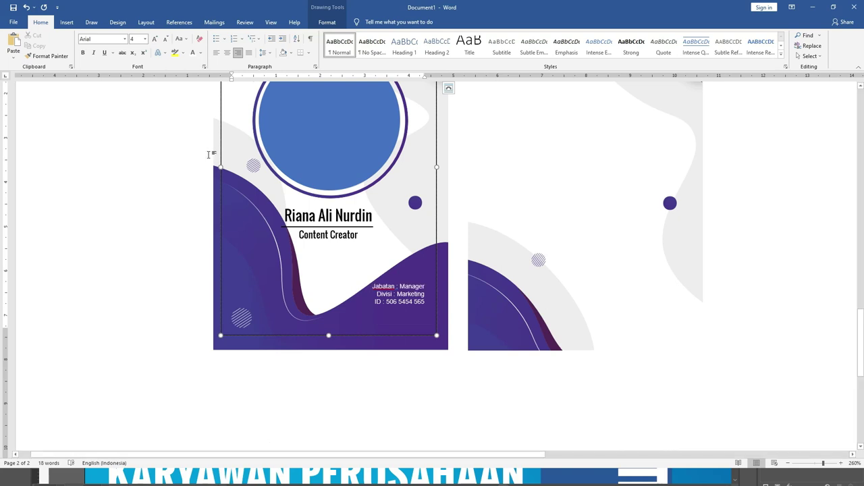
- Draw a thin rectangle bar below the ID line and remove its outline
click(68, 23)
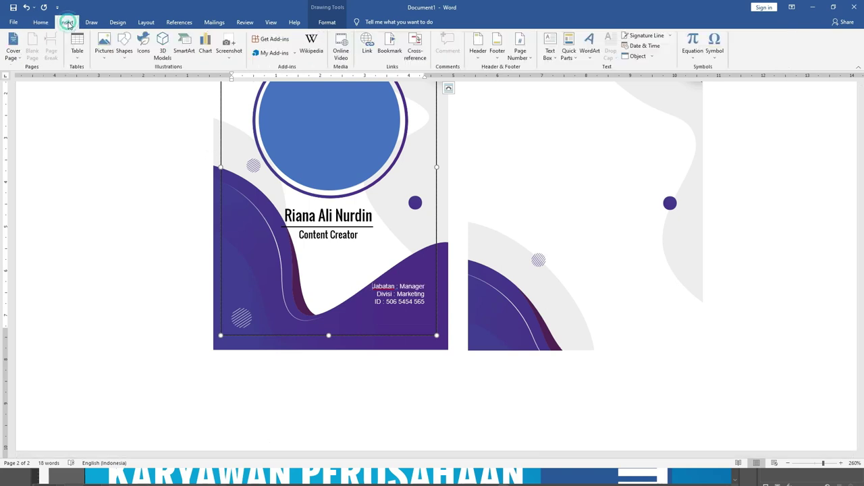
click(124, 60)
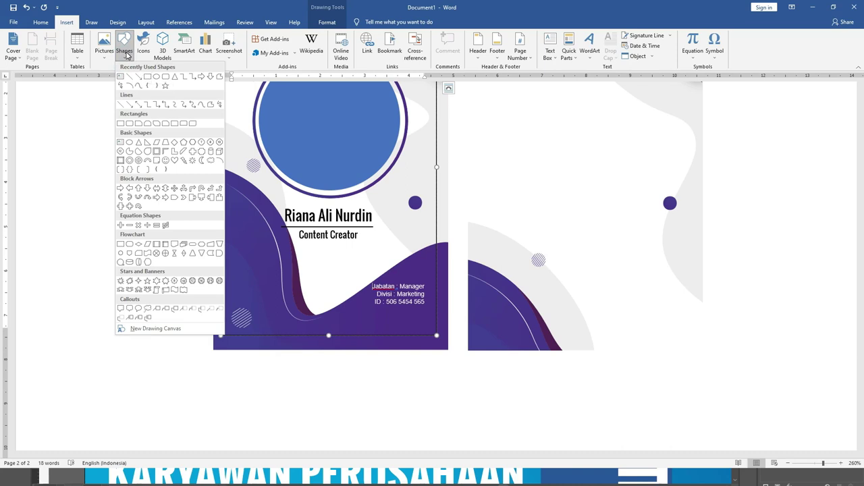
click(147, 79)
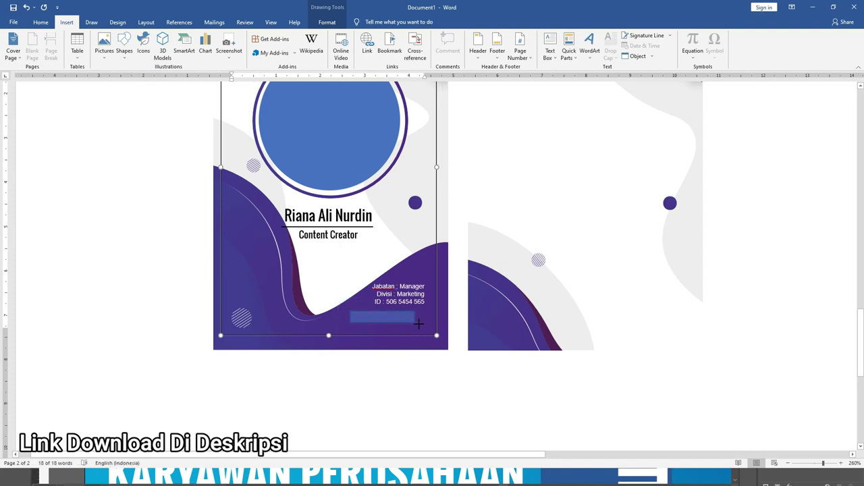
drag(382, 317, 433, 329)
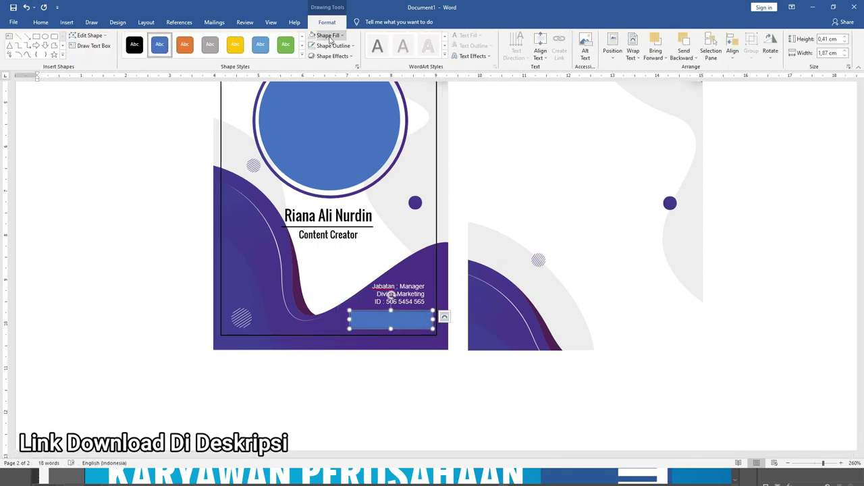
click(329, 35)
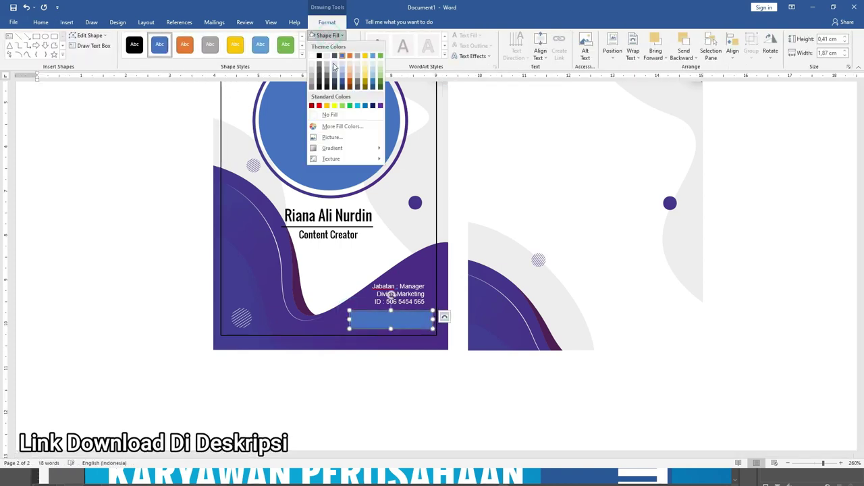
click(345, 138)
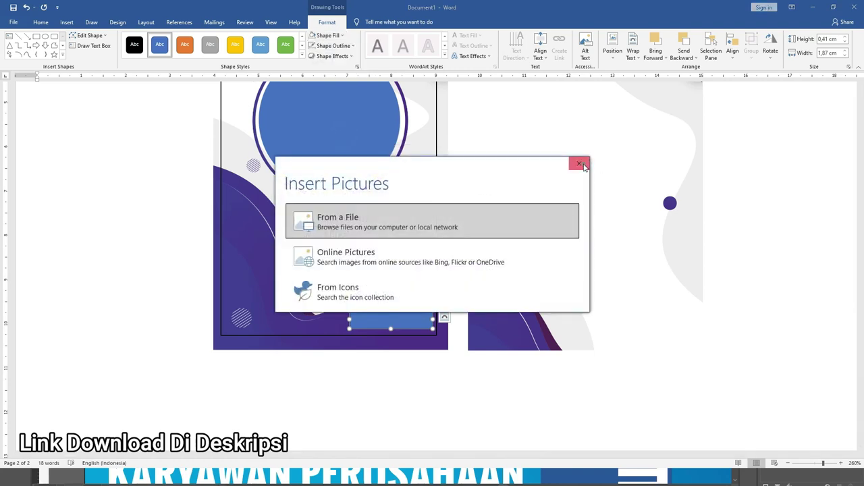
click(579, 164)
click(333, 45)
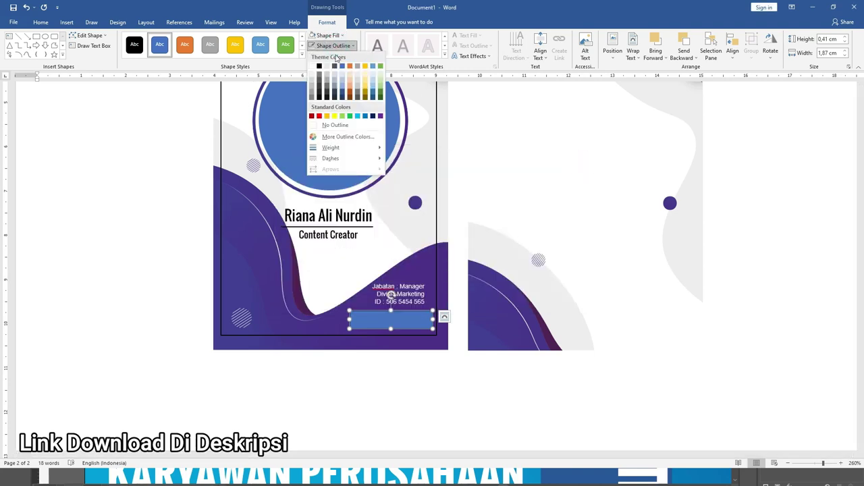
click(333, 125)
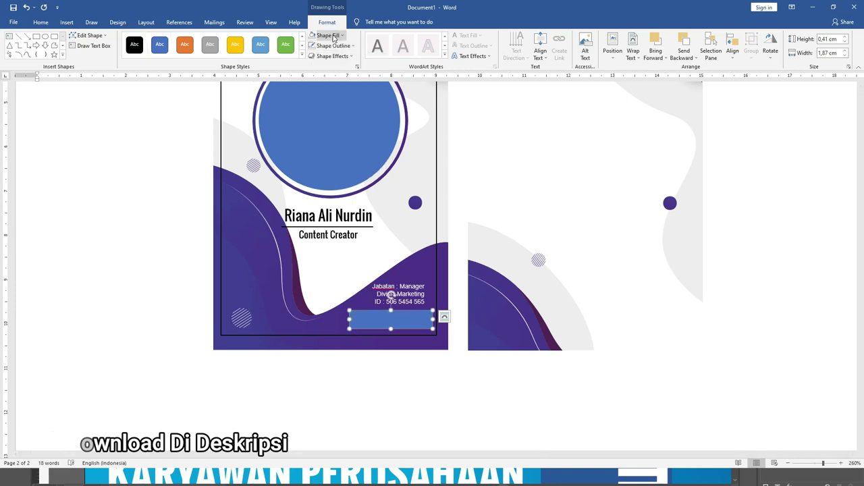
click(333, 37)
click(312, 58)
- Fill the bar white and reselect the card's border rectangle
click(133, 210)
scroll(133, 210, up, 3)
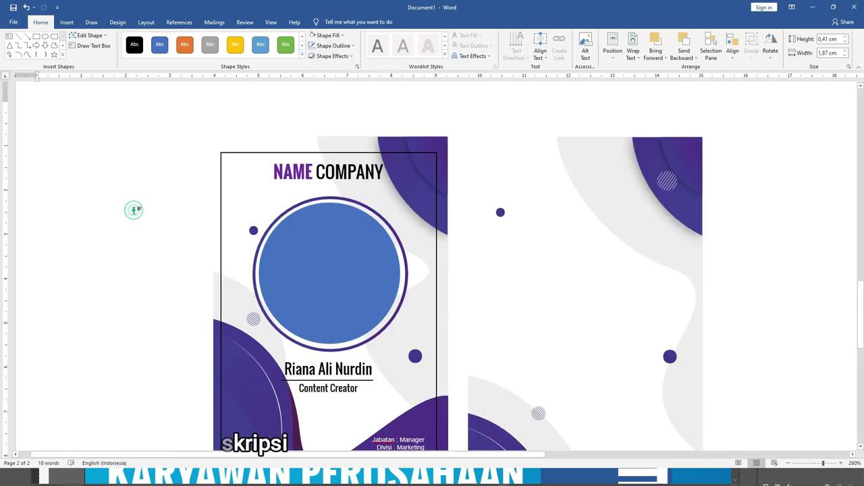
scroll(384, 295, down, 5)
scroll(384, 287, up, 1)
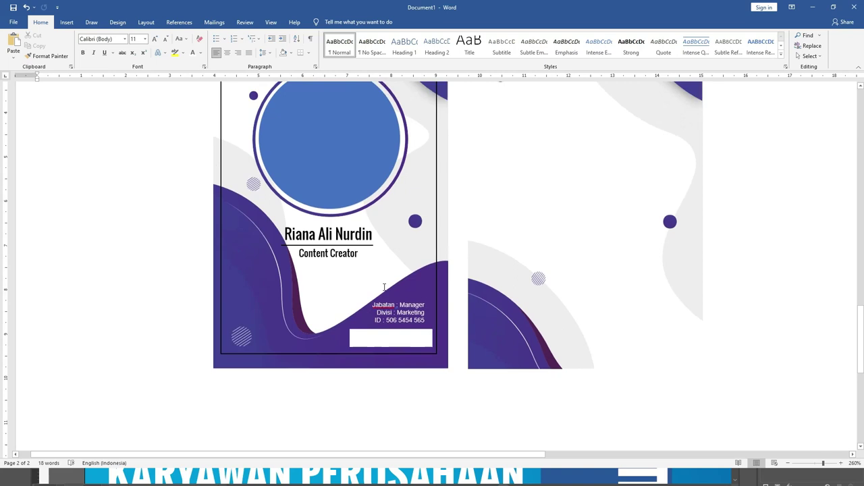
scroll(384, 287, up, 3)
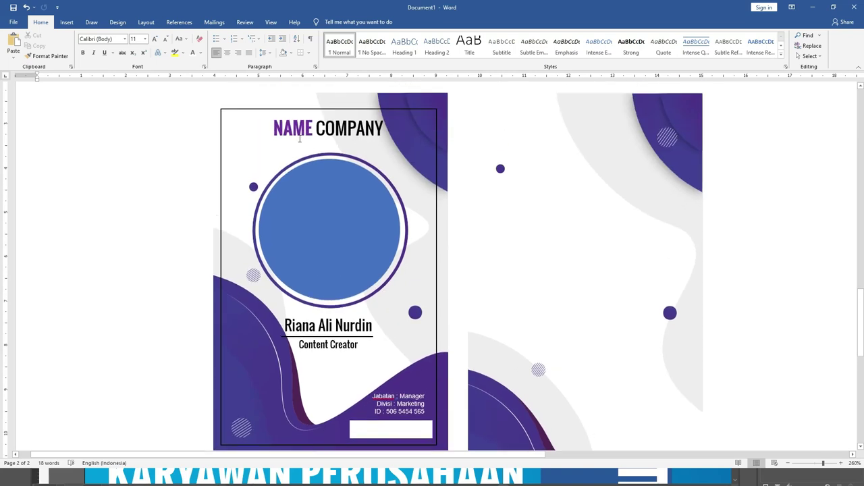
scroll(302, 140, down, 1)
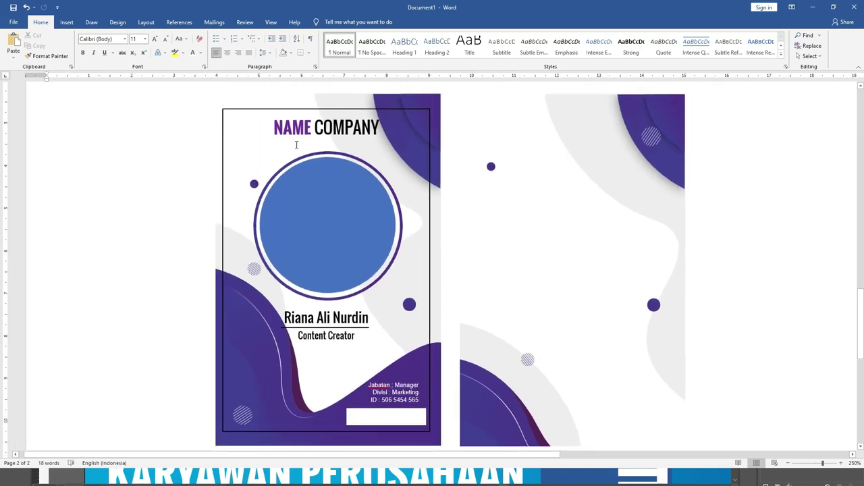
click(224, 110)
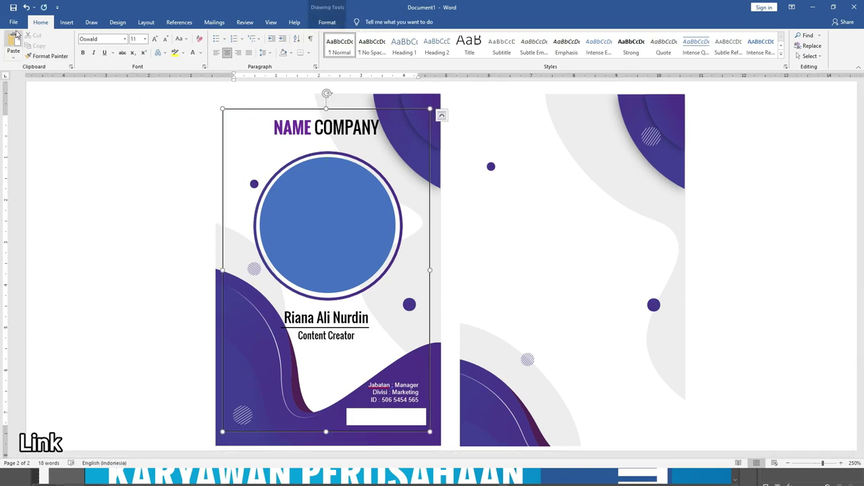
- Draw a small rectangle at the card's top-left filled with the LOGO-08 picture
click(65, 23)
click(102, 54)
click(127, 59)
click(142, 79)
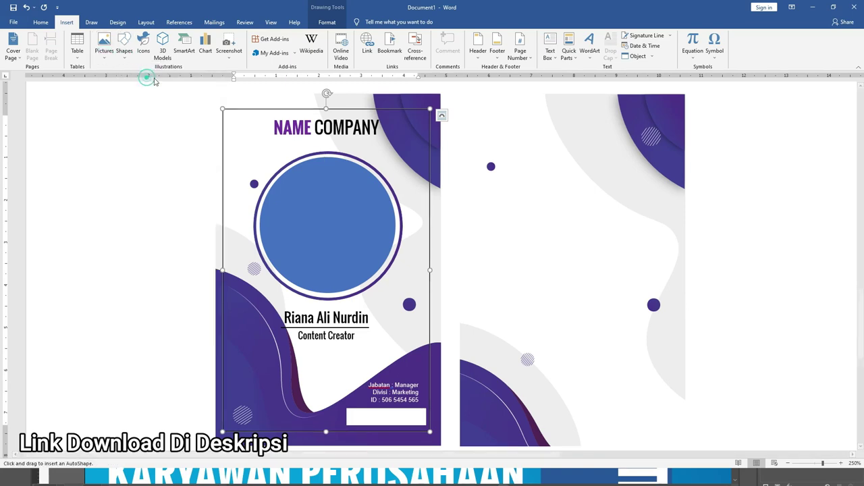
drag(233, 95, 297, 113)
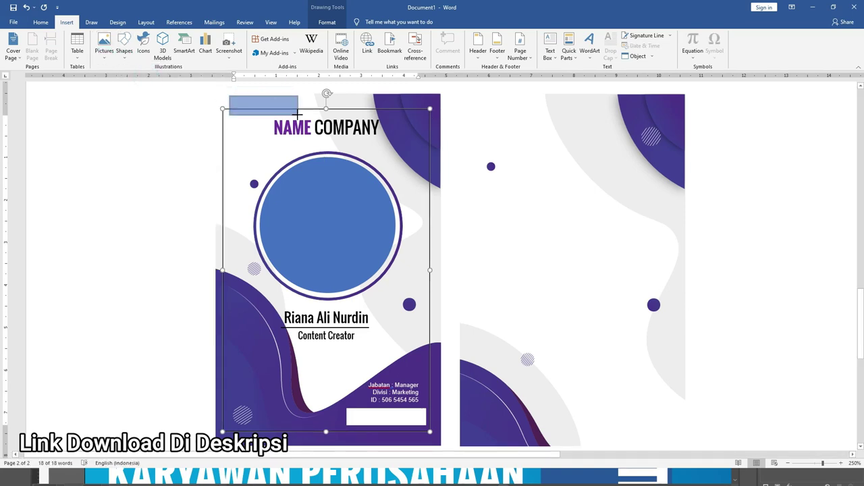
click(328, 36)
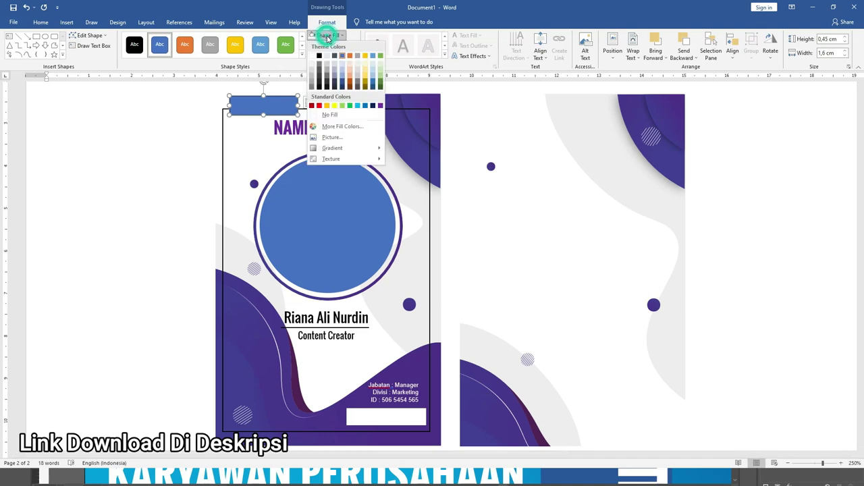
click(347, 138)
click(348, 218)
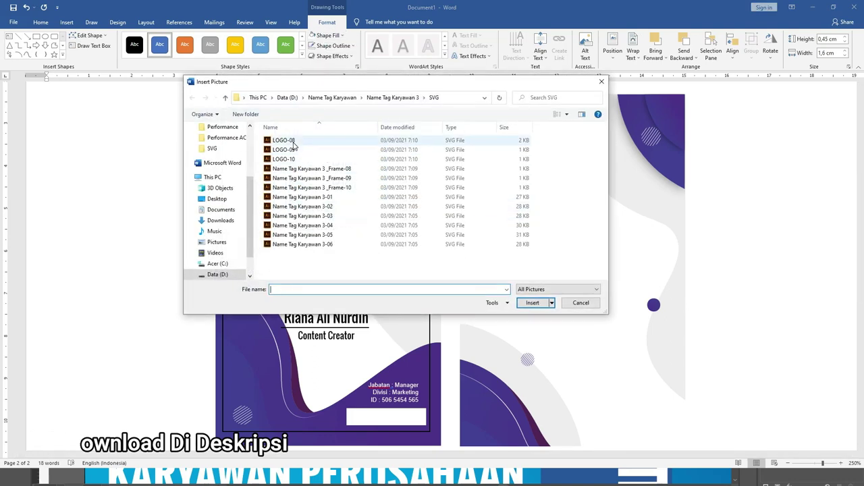
click(287, 140)
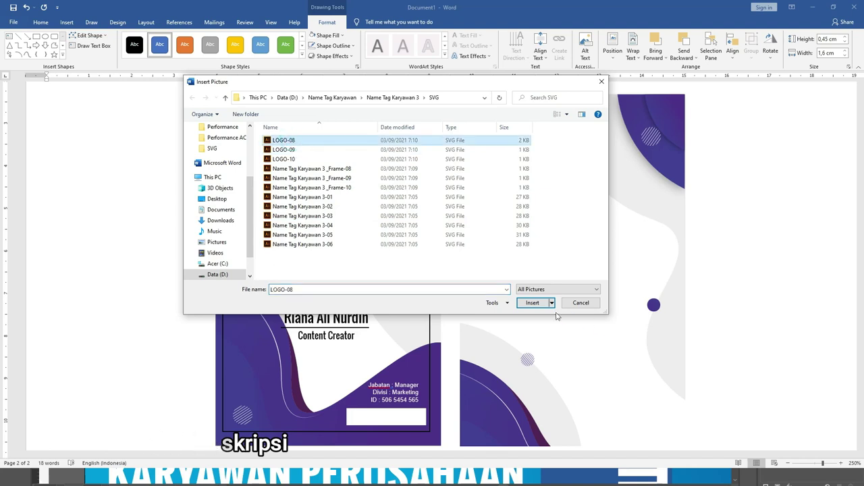
click(533, 303)
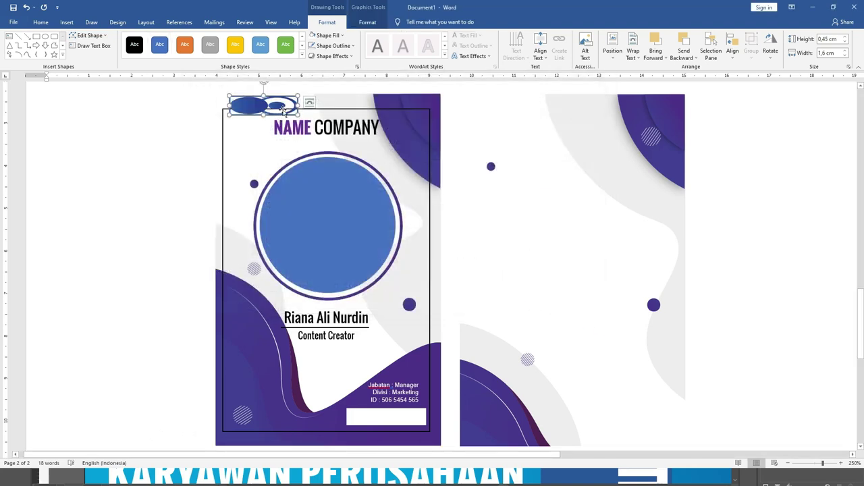
- Narrow the logo shape to about 0.45 × 0.74 cm and remove its outline
drag(297, 106, 262, 105)
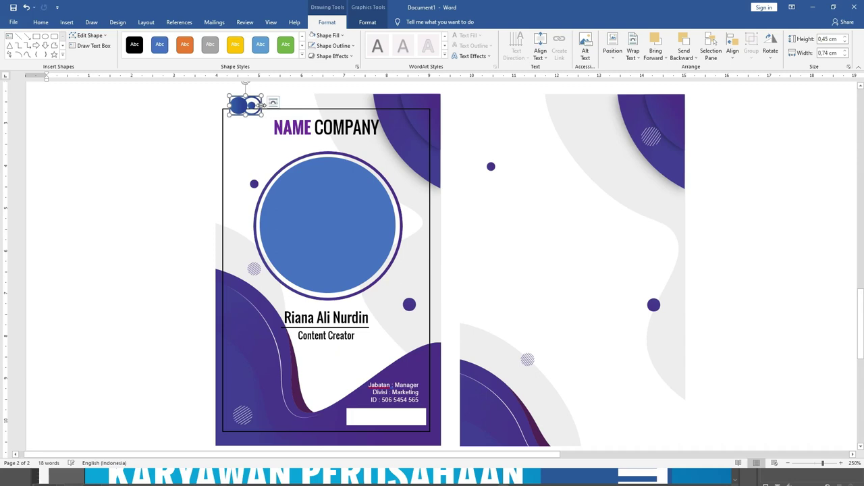
click(331, 45)
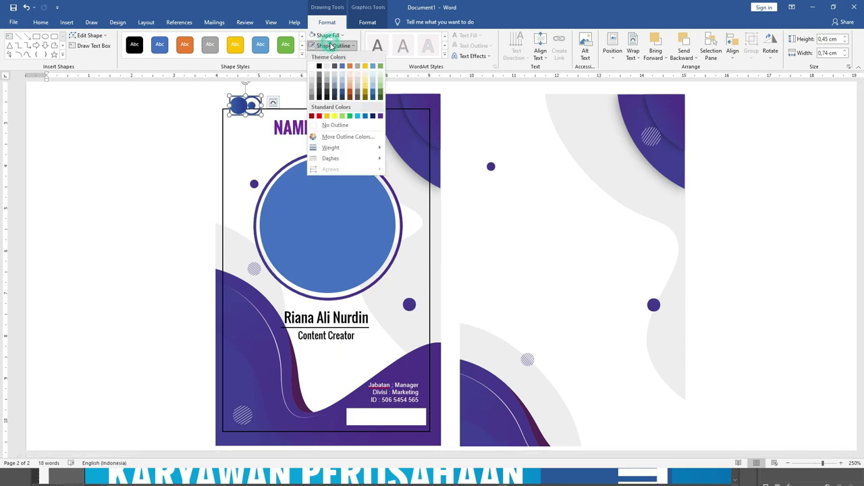
click(331, 46)
click(331, 45)
click(346, 125)
- Set the name card's border rectangle to No Outline, removing its black border
click(207, 108)
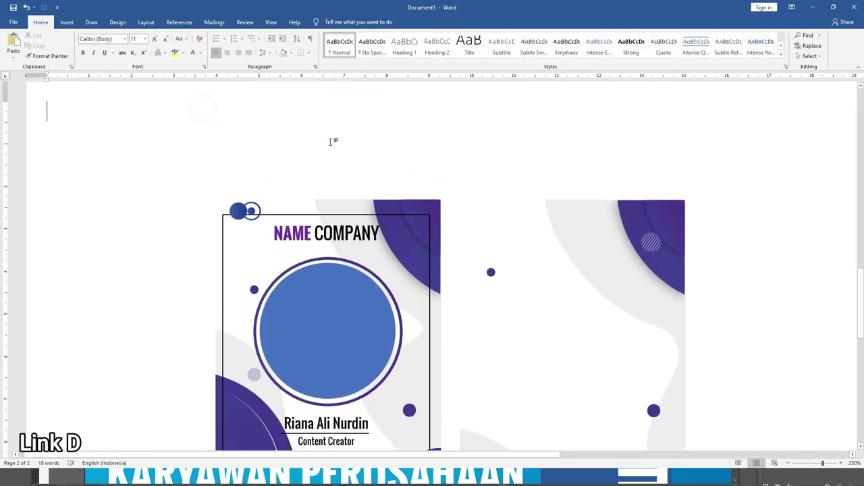
scroll(343, 181, down, 1)
scroll(345, 174, down, 3)
scroll(349, 174, up, 1)
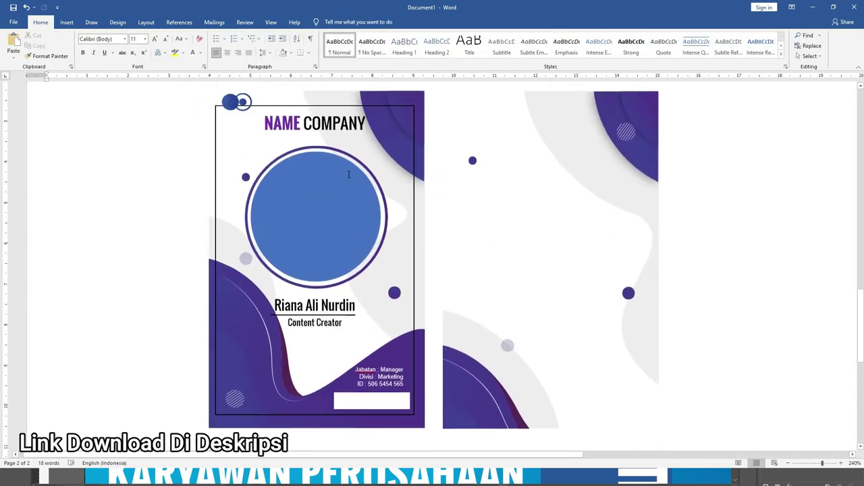
click(373, 108)
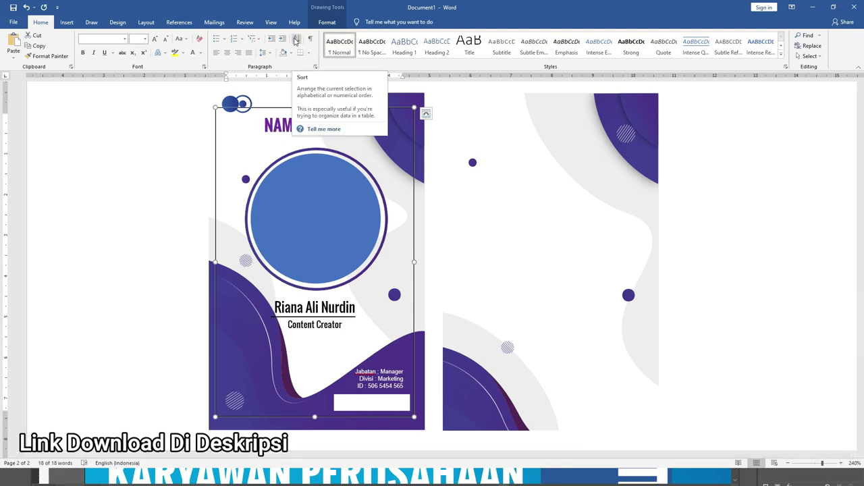
click(327, 23)
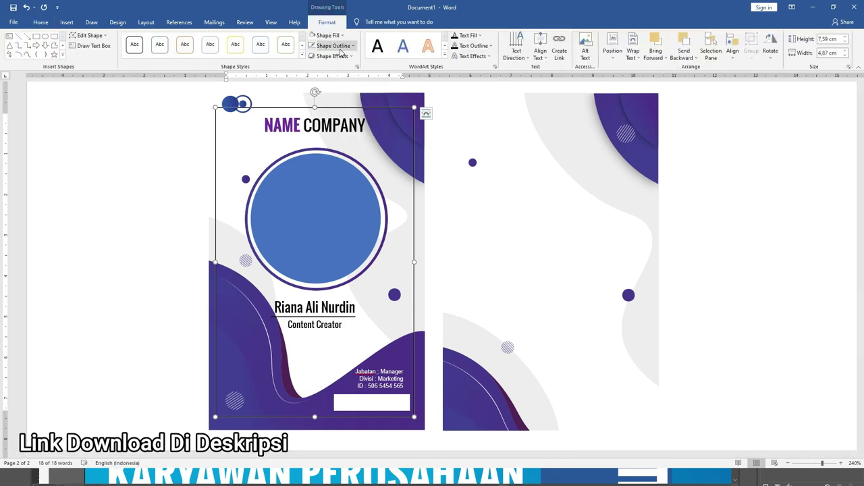
click(338, 46)
click(343, 125)
scroll(141, 139, up, 2)
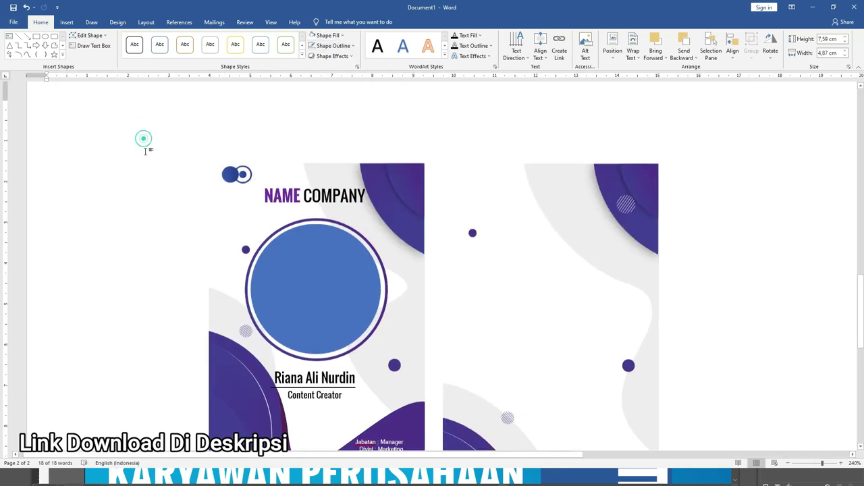
click(141, 140)
- Shrink the LOGO-08 logo slightly so it tucks into the card's top-left corner
scroll(209, 206, down, 3)
scroll(361, 281, up, 3)
scroll(362, 281, up, 1)
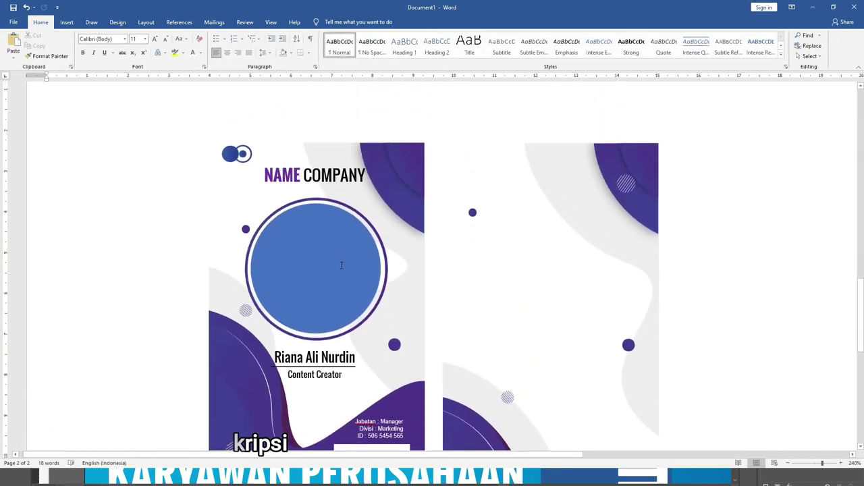
click(226, 166)
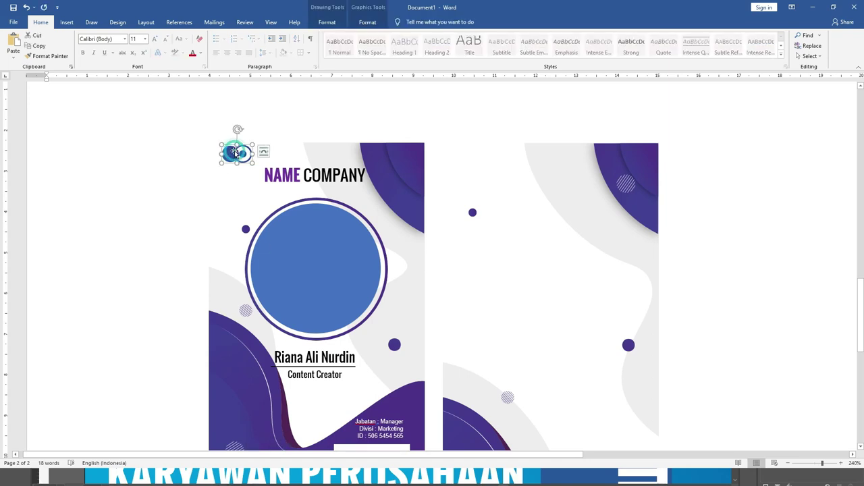
drag(251, 163, 238, 156)
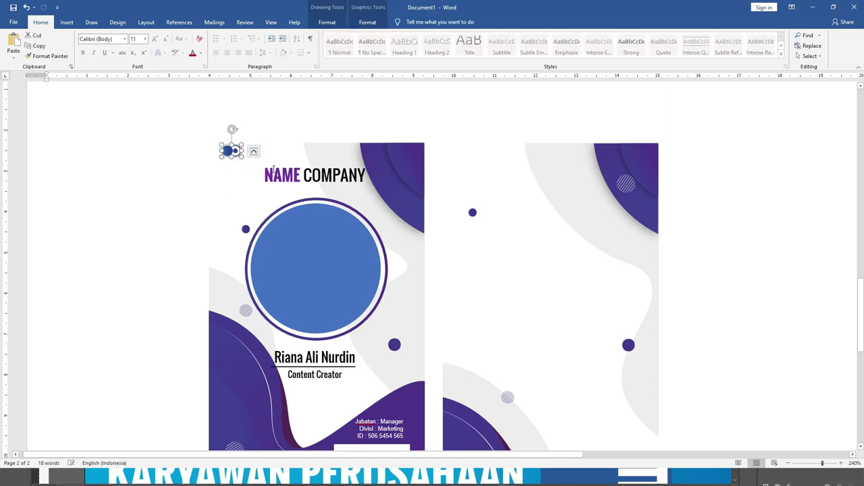
click(273, 172)
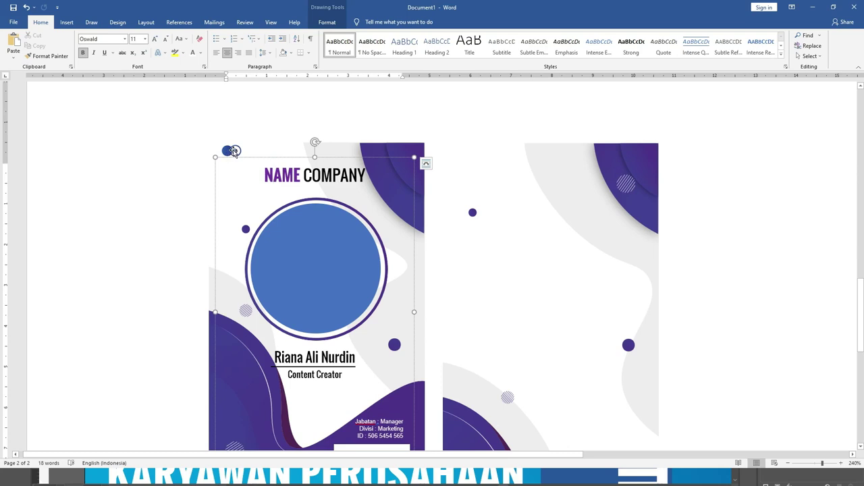
click(233, 150)
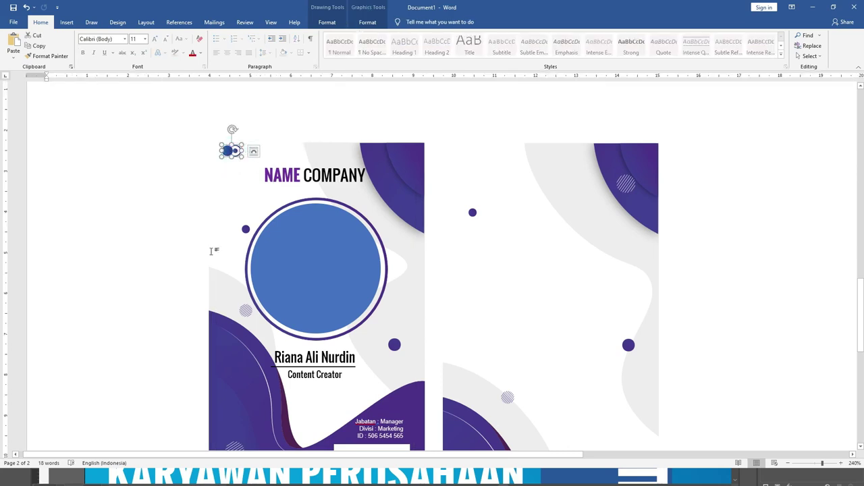
click(299, 351)
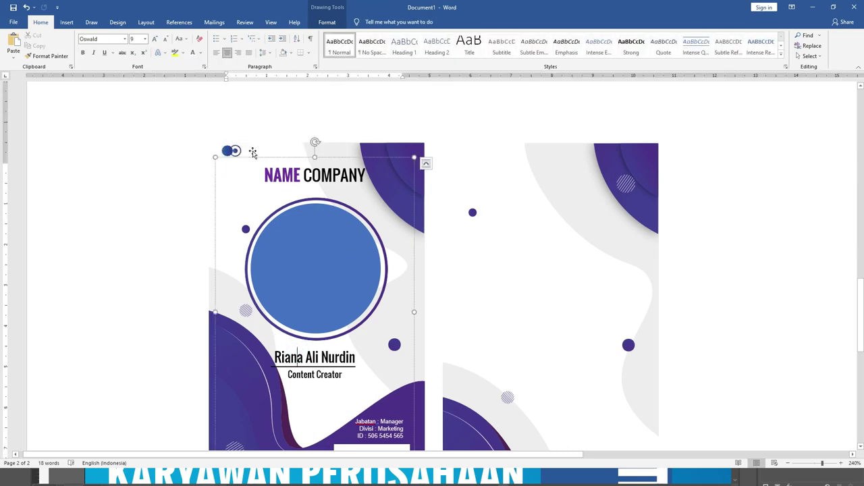
click(67, 23)
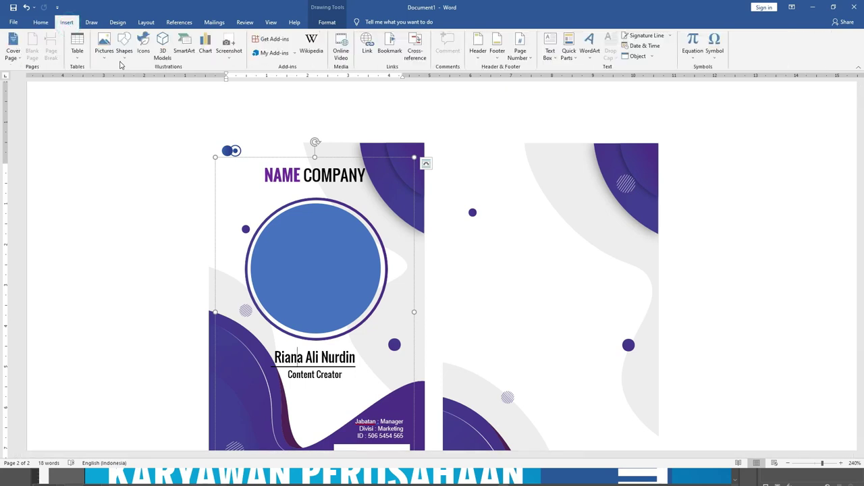
- Draw a small Text Box shape below the logo, left of the NAME COMPANY title
click(125, 54)
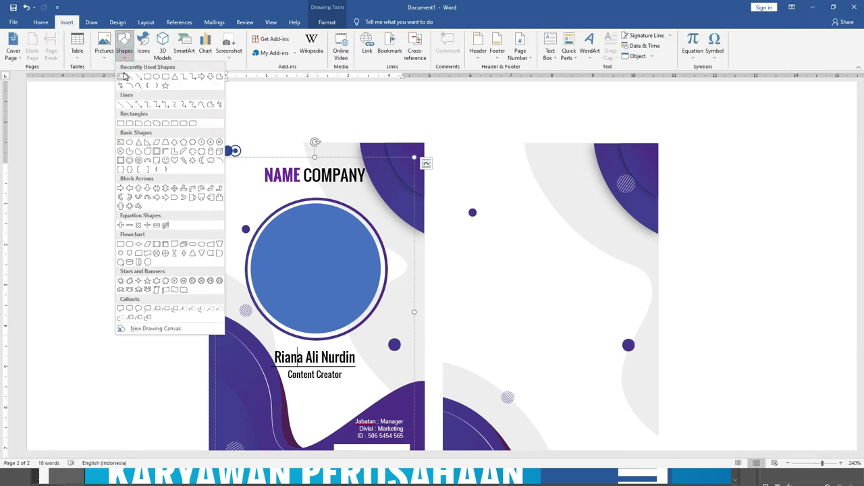
click(133, 81)
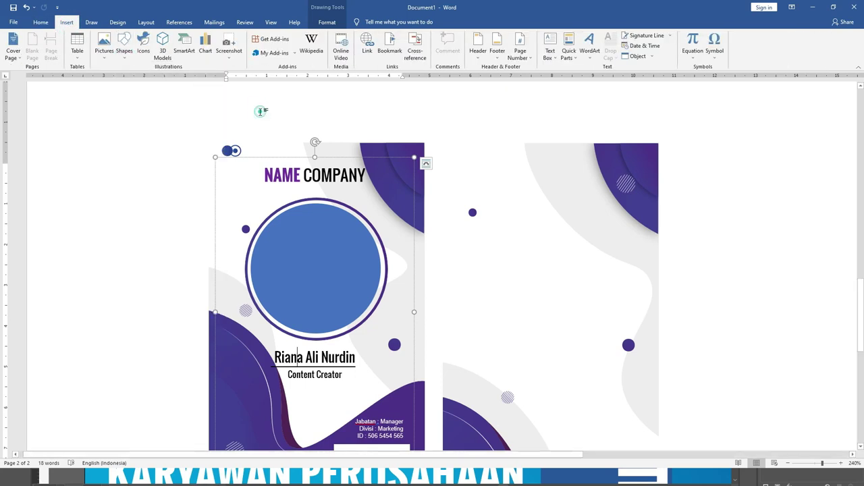
click(127, 61)
click(122, 79)
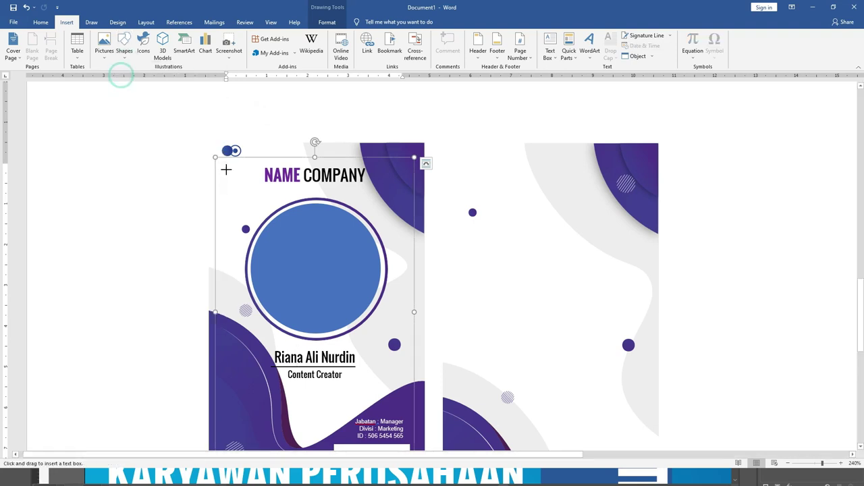
drag(218, 162, 266, 175)
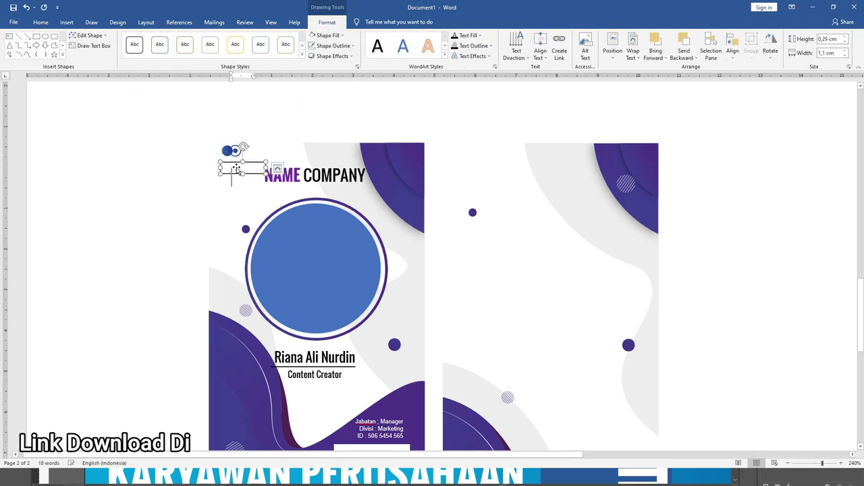
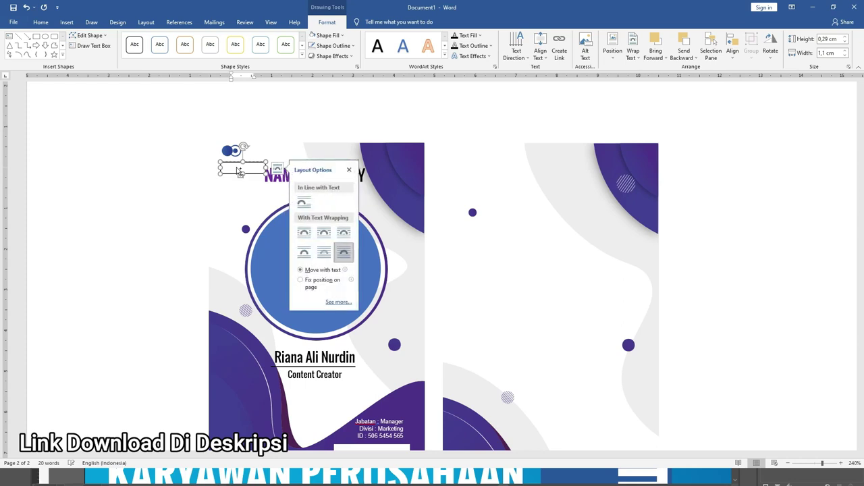
- Put a small logo caption in the text box under the logo circles and widen it to one line
text(Logo)
double_click(249, 185)
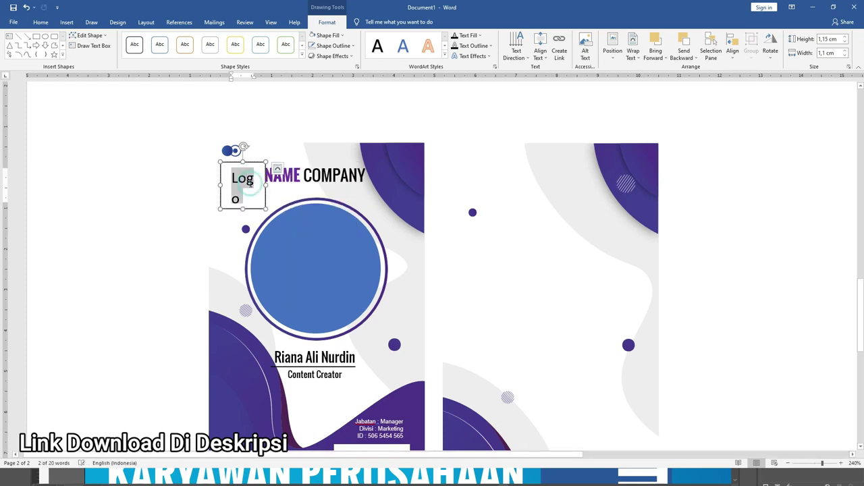
text(Logo Company)
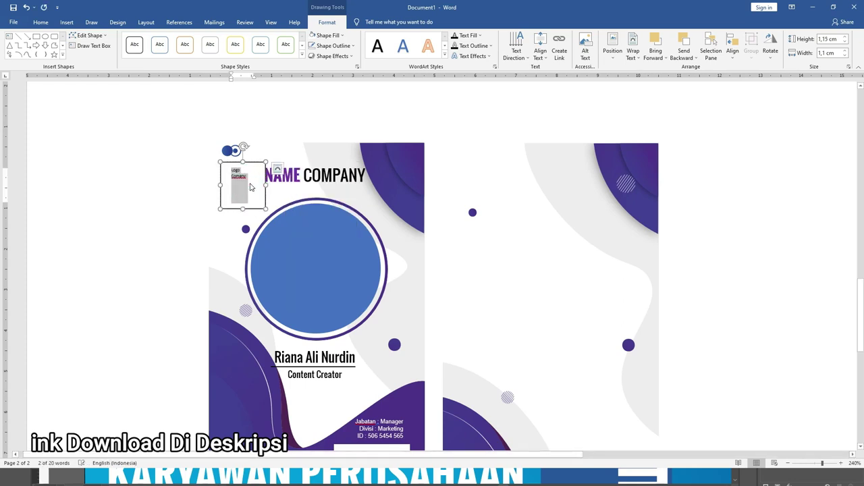
mouse_move(265, 184)
mouse_down()
mouse_move(296, 184)
mouse_move(264, 155)
mouse_up()
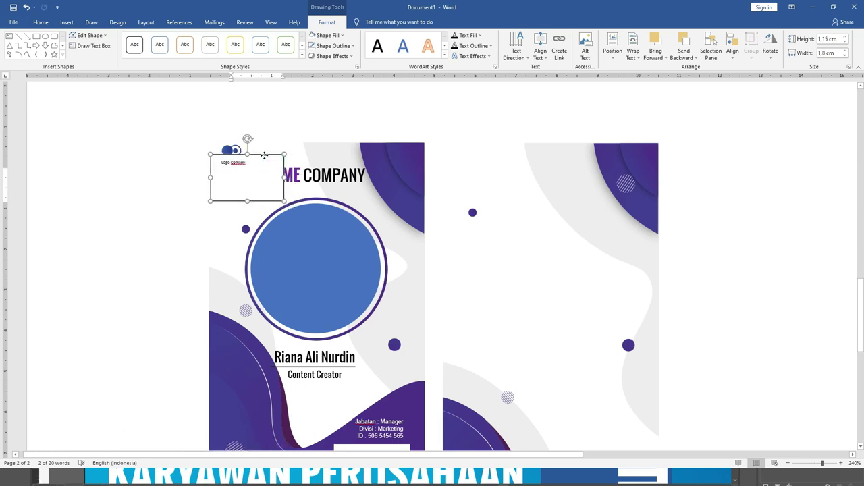
- Give the caption box No Fill and No Outline
click(328, 35)
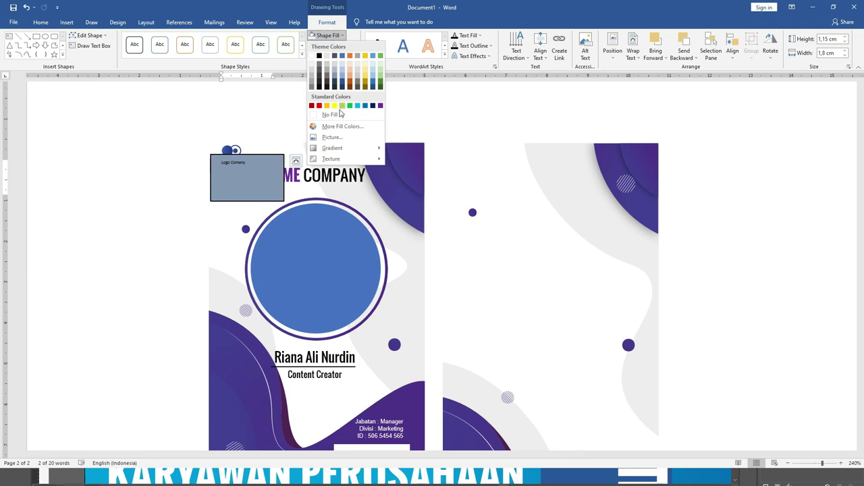
click(340, 114)
click(333, 45)
click(341, 126)
click(289, 106)
- Set the logo caption text to font size 5 and correct it to 'Logo Company'
ctrl+scroll(258, 204, up, 4)
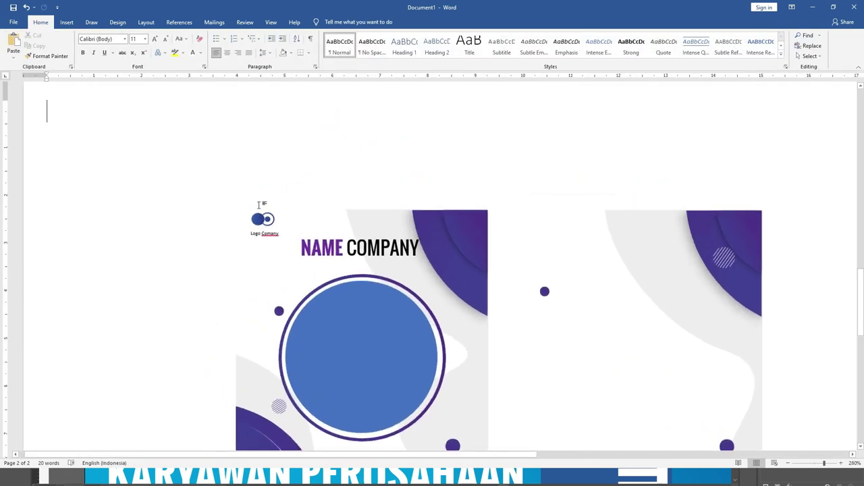
key(alt)
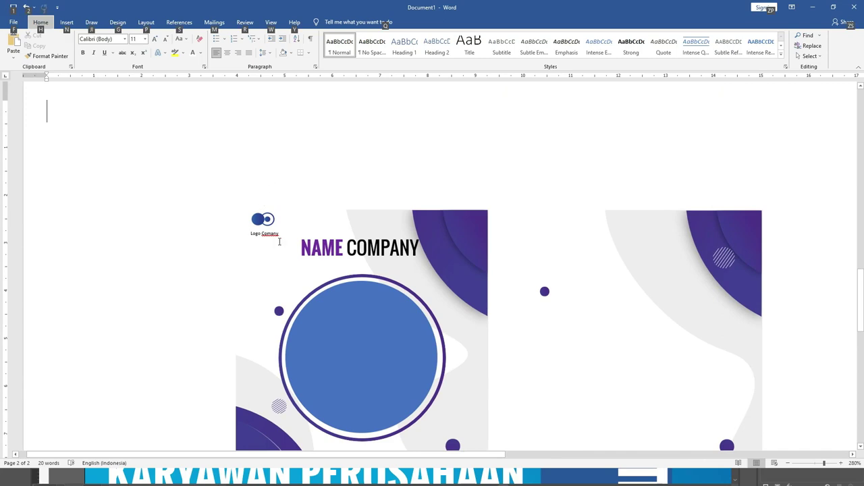
scroll(279, 241, up, 3)
scroll(297, 257, up, 3)
click(315, 263)
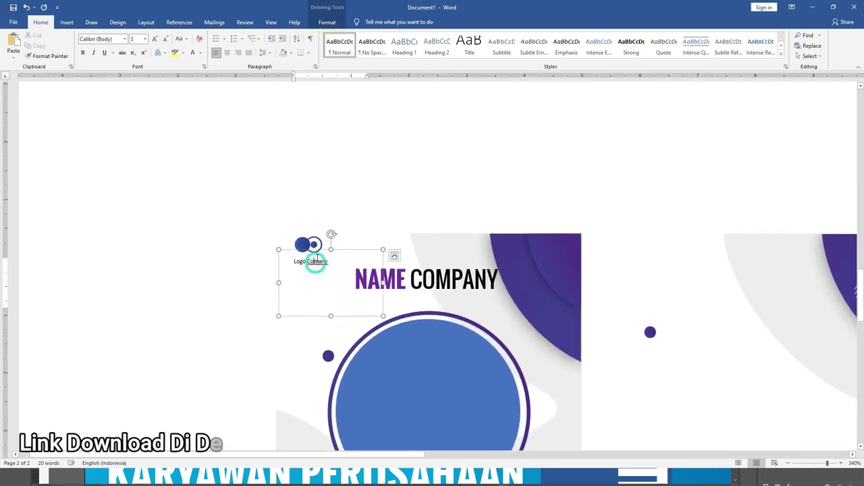
drag(315, 263, 312, 258)
key(ctrl+a)
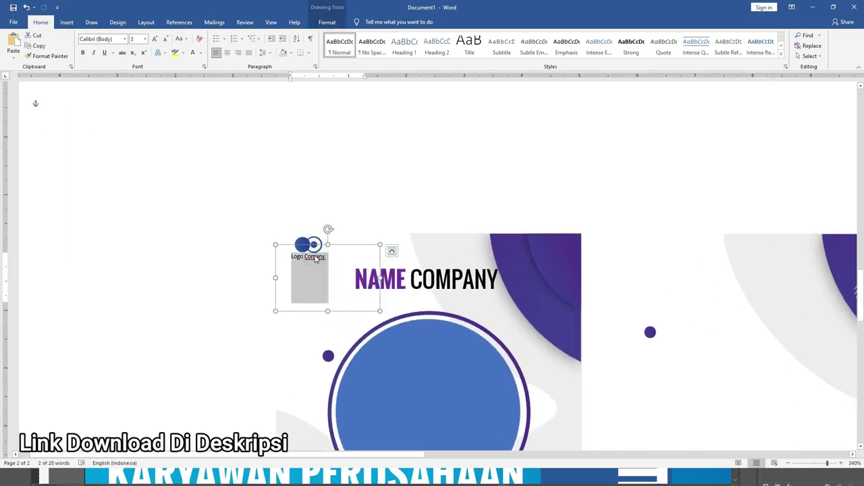
key(ctrl+bracketright)
key(ctrl+bracketright)
key(ctrl+bracketleft)
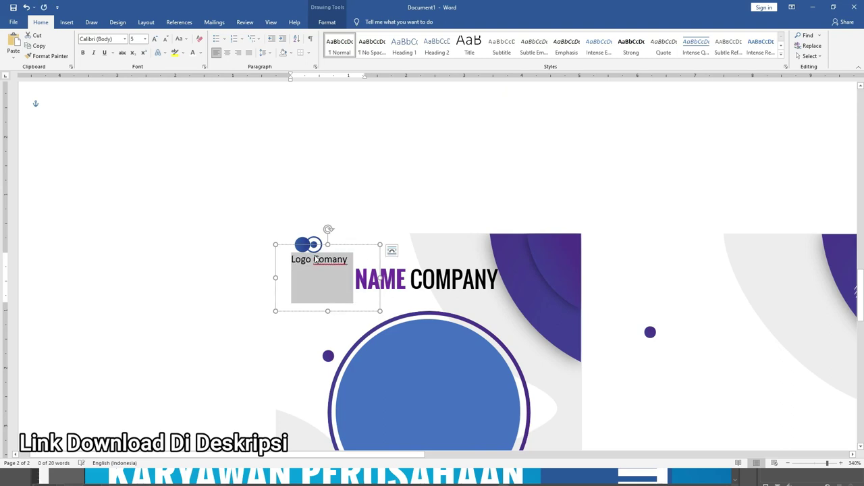
key(End)
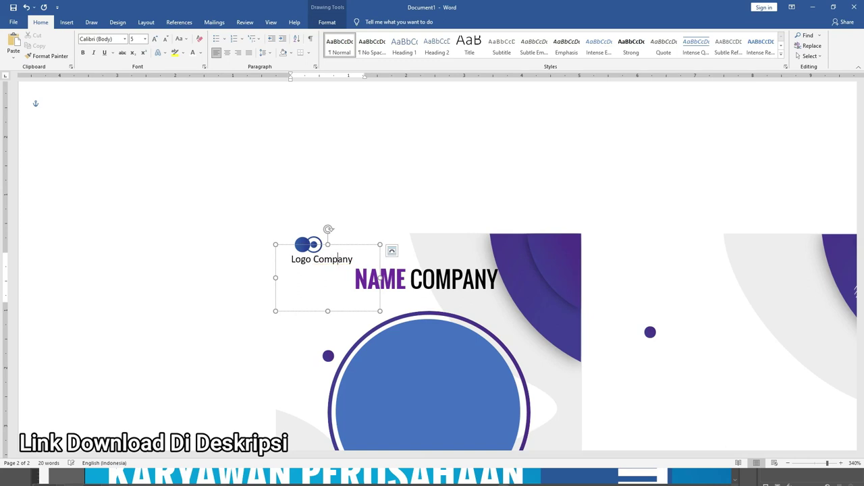
- Make 'Logo Company' bold dark red and start a new line beneath it
key(ctrl+a)
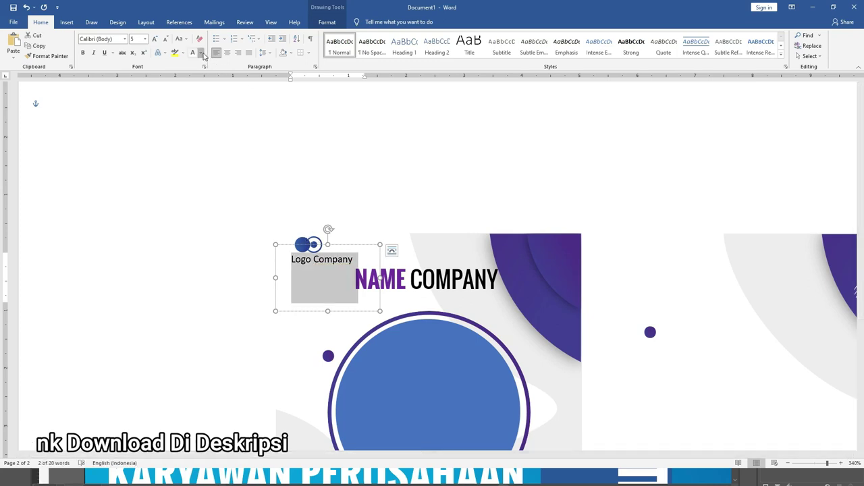
click(201, 53)
click(197, 133)
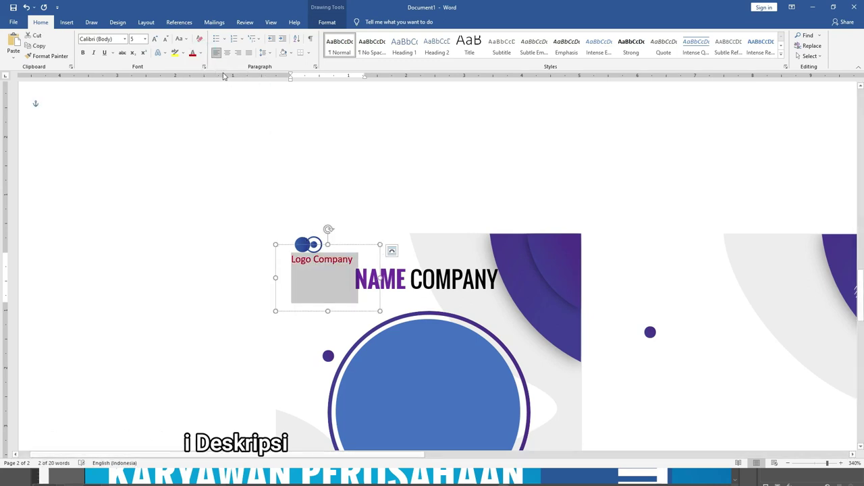
click(82, 53)
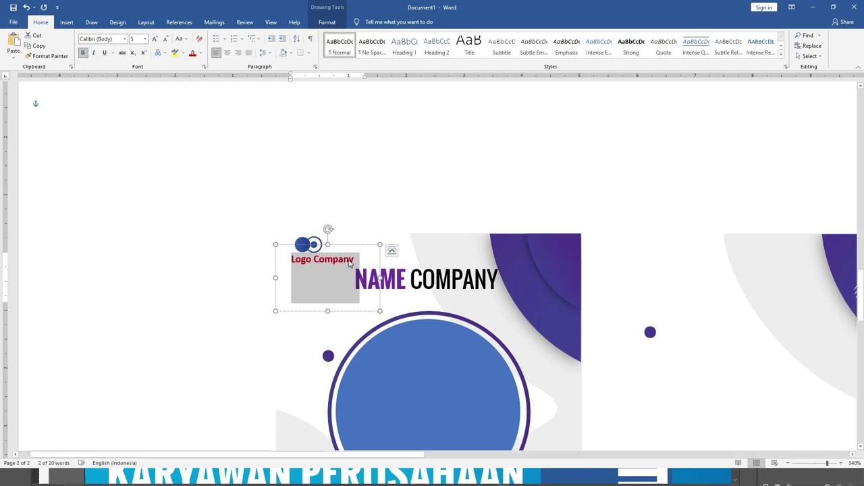
click(351, 261)
key(Down)
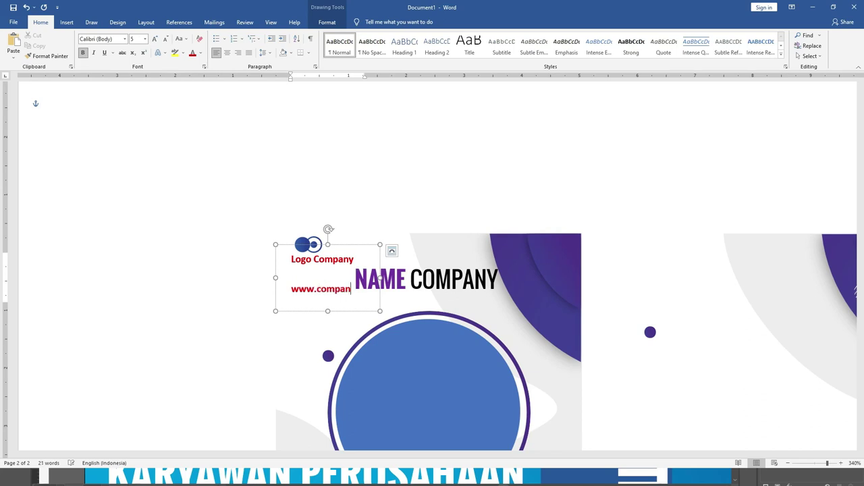
text(y.com)
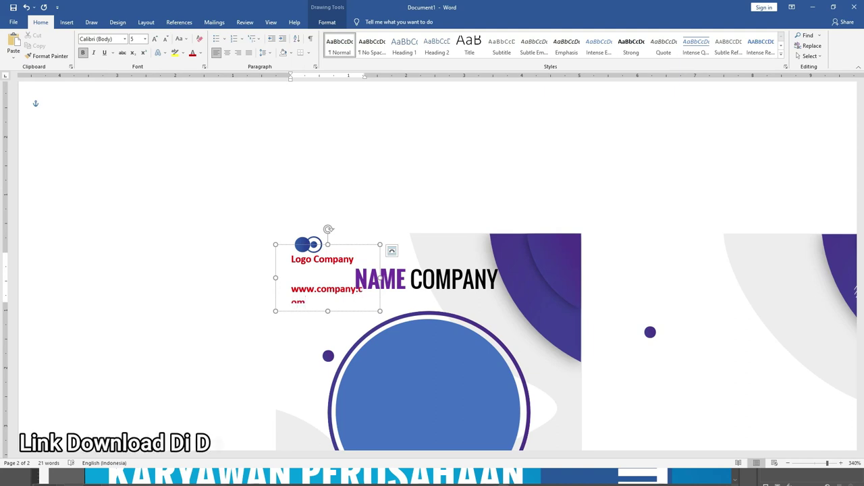
key(ctrl+shift+Up)
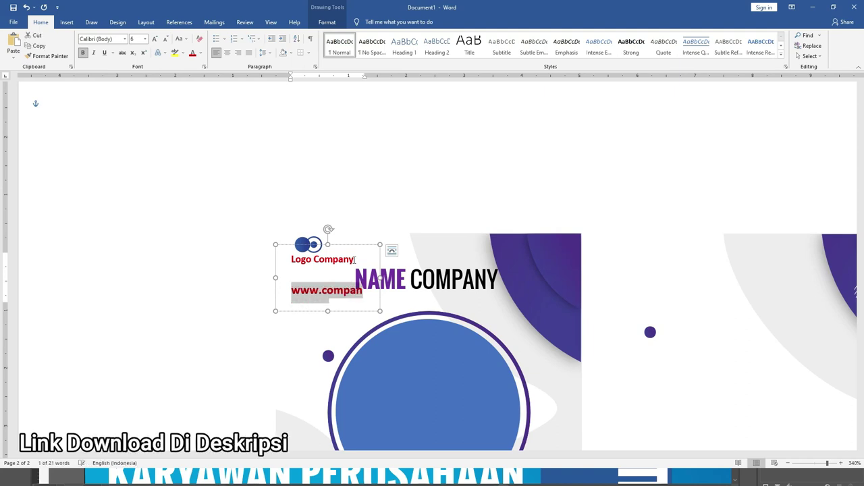
key(ctrl+bracketleft)
key(ctrl+bracketleft)
key(ctrl+b)
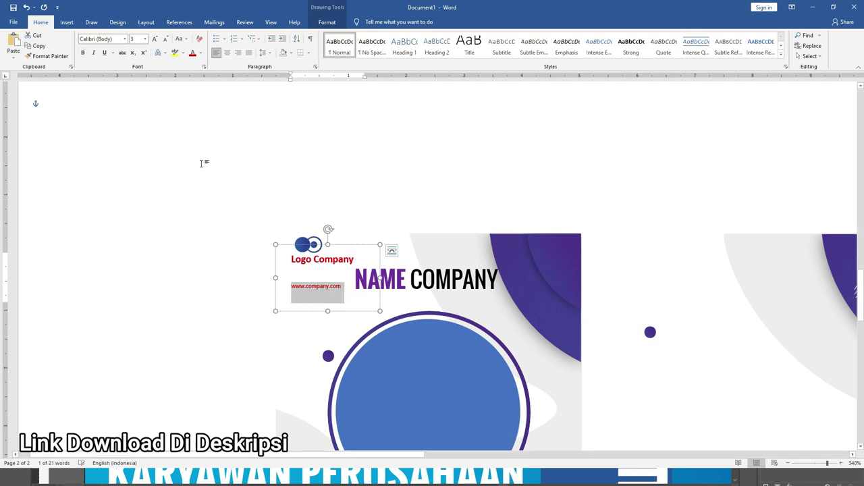
click(201, 56)
click(202, 62)
- Give both caption lines 1.0 line spacing, centre them, and shift the box left under the logo
click(334, 269)
key(ctrl+a)
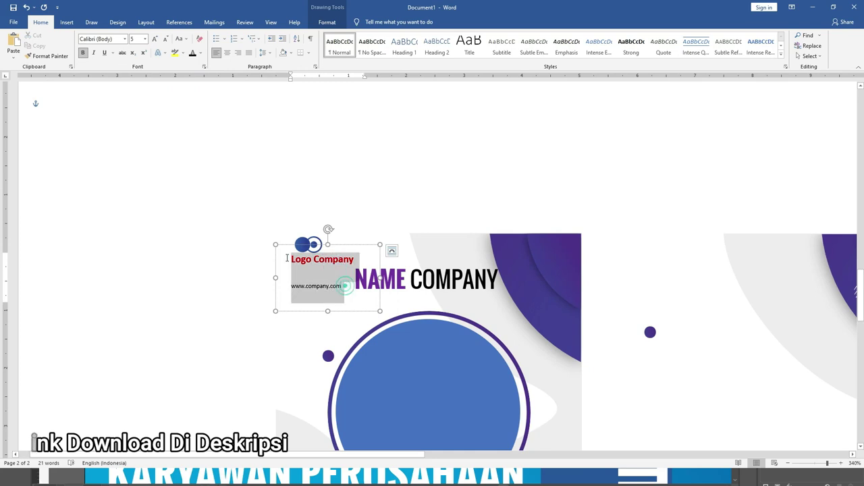
click(265, 53)
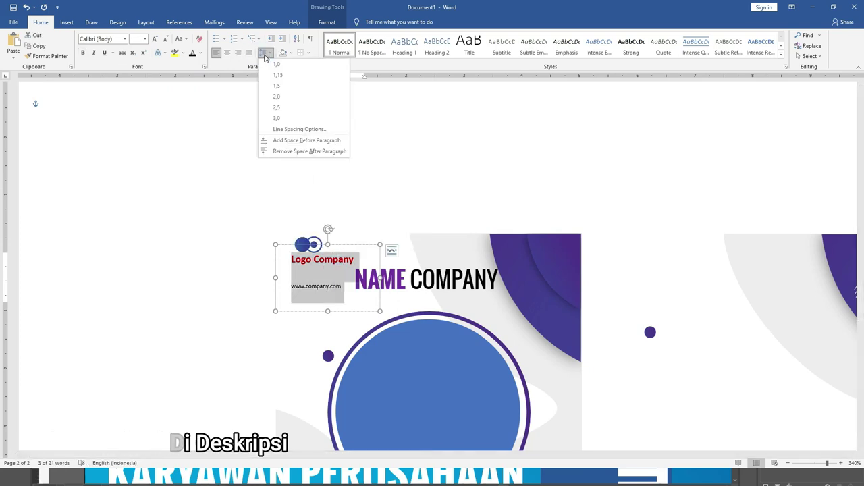
click(273, 65)
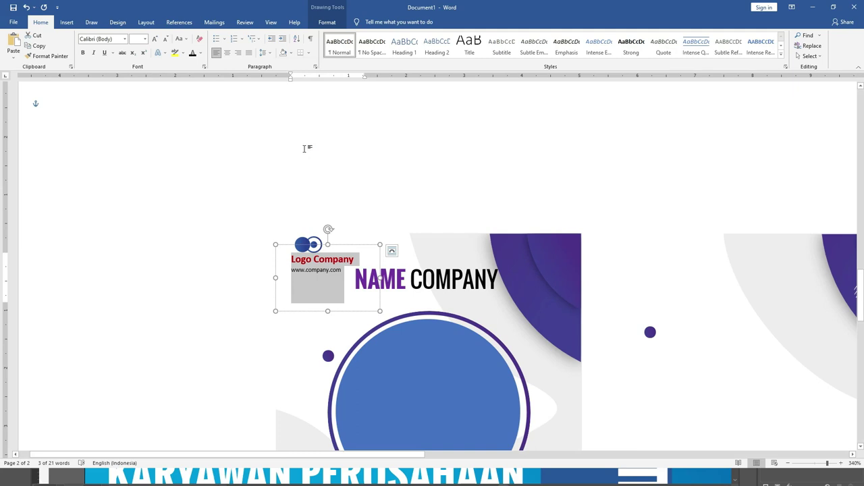
key(ctrl+e)
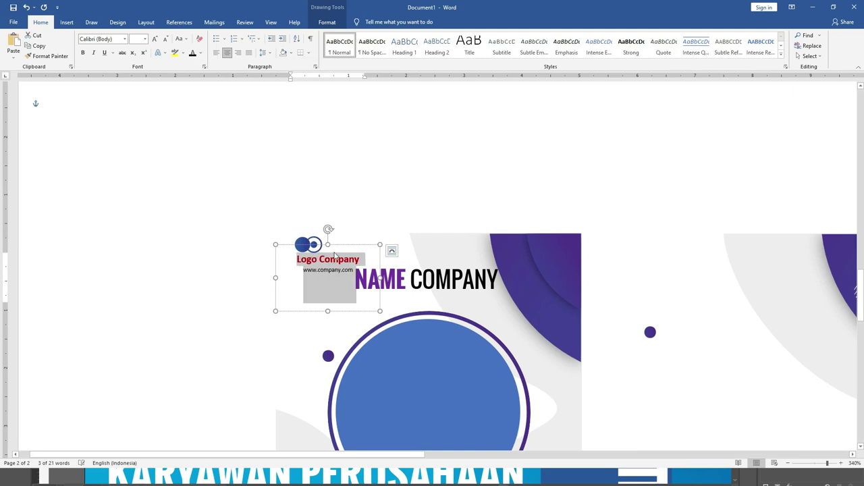
drag(336, 247, 322, 249)
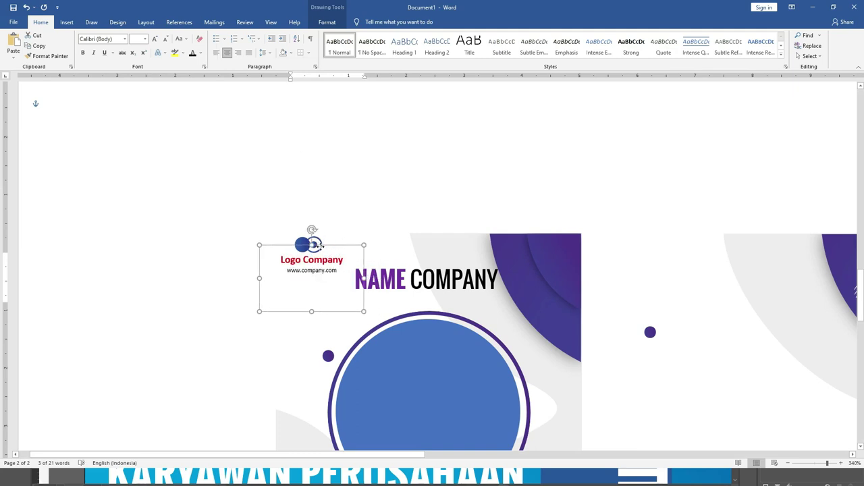
- Duplicate the front card's NAME COMPANY, name and Content Creator text box onto the back card
click(247, 198)
ctrl+scroll(247, 199, down, 10)
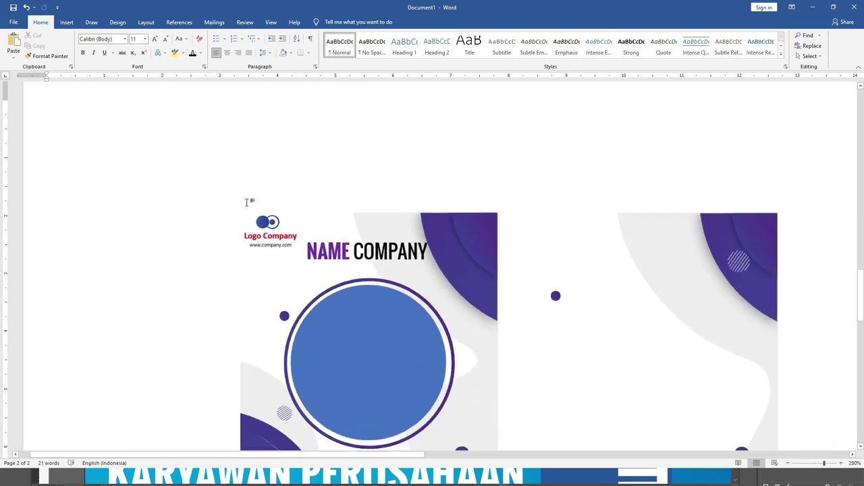
ctrl+scroll(251, 201, down, 2)
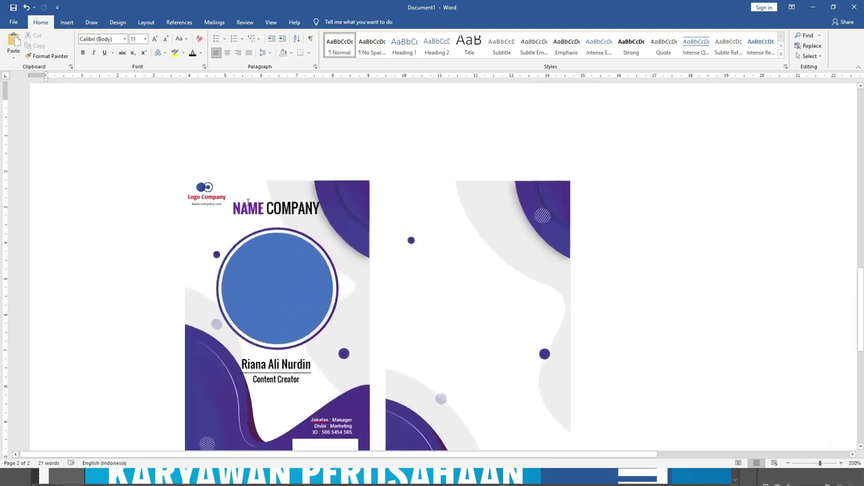
ctrl+scroll(285, 374, down, 2)
click(300, 391)
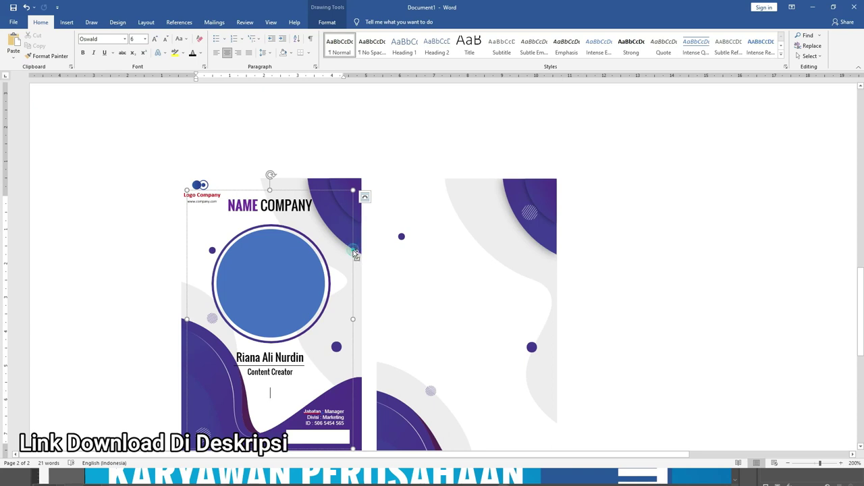
ctrl+drag(355, 253, 415, 255)
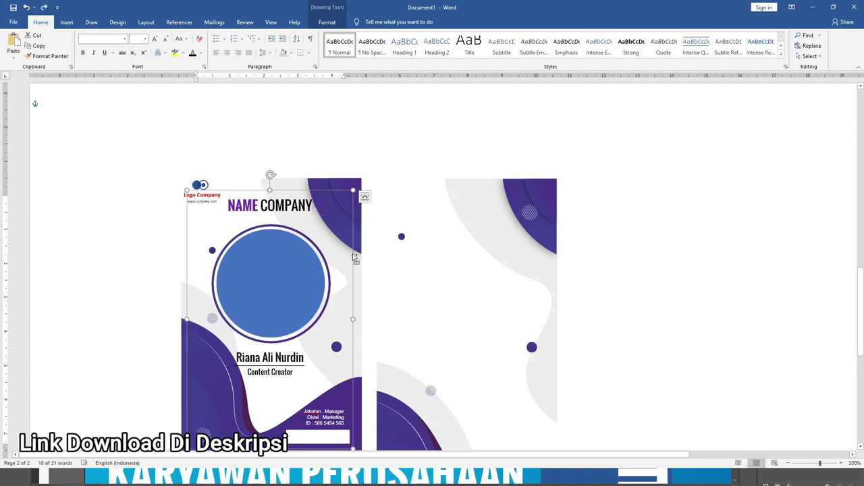
ctrl+drag(355, 258, 537, 251)
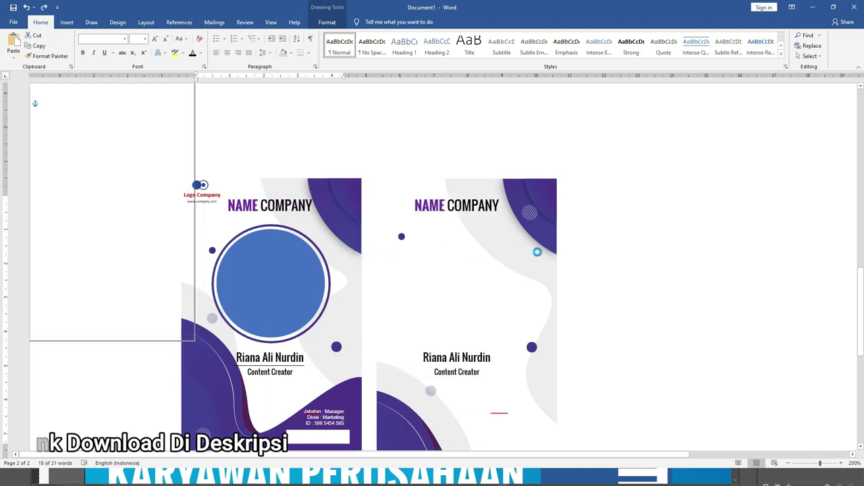
- Replace the copied back-card text with pasted Lorem Ipsum dummy text
click(449, 240)
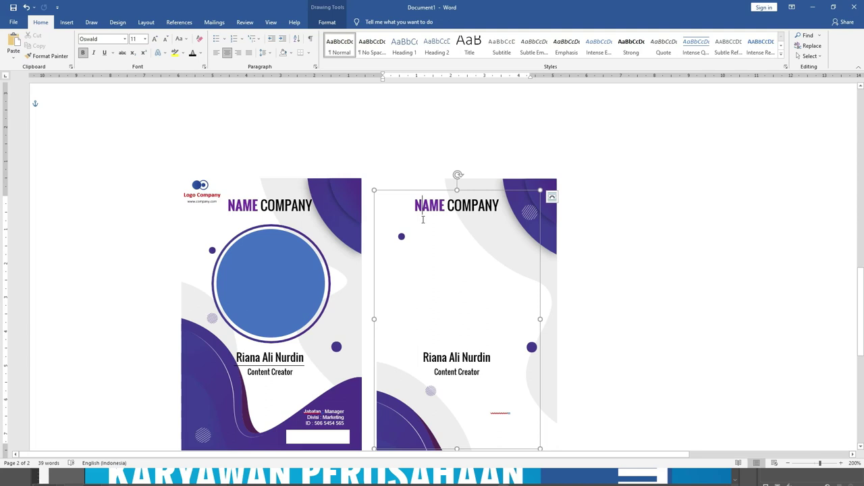
key(alt)
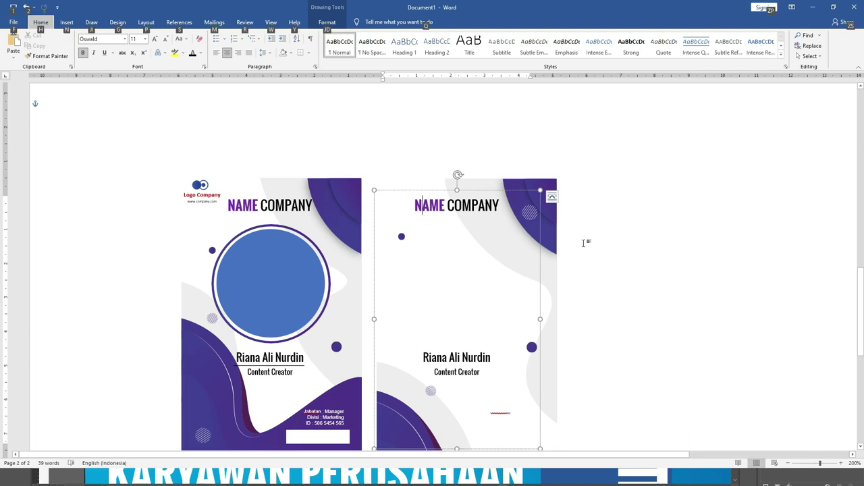
click(479, 206)
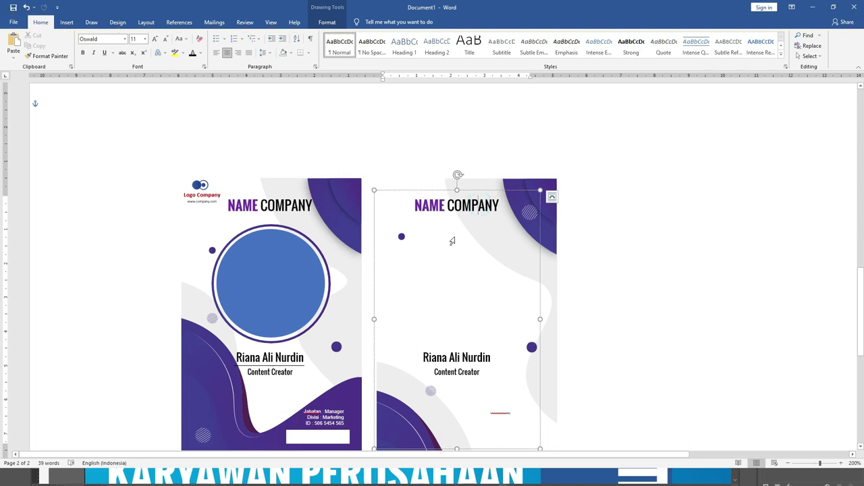
key(ctrl+a)
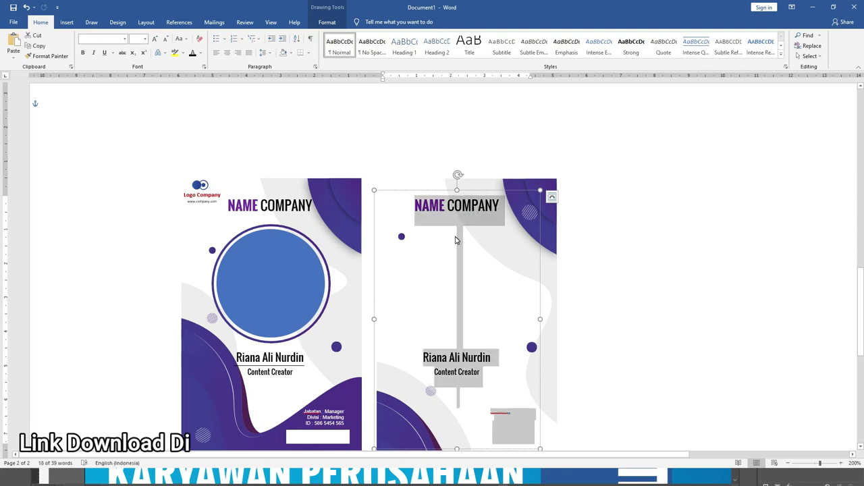
key(Delete)
triple_click(436, 219)
click(446, 247)
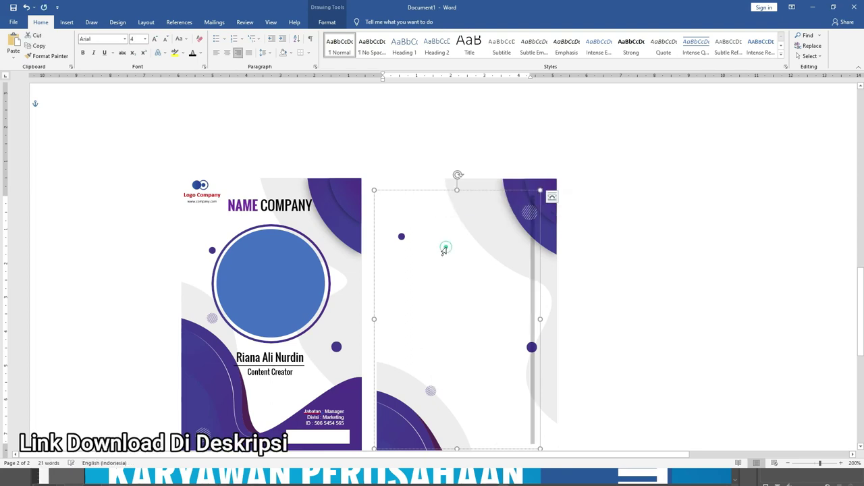
text(Lorem Ipsum is simply dummy text of the printing and typesetting industry. Lorem Ipsum has been the industry's standard dummy text ever since the 1500s, when an unknown printer took a galley of type and scrambled it to make a type specimen book. It has survived not only five centuries)
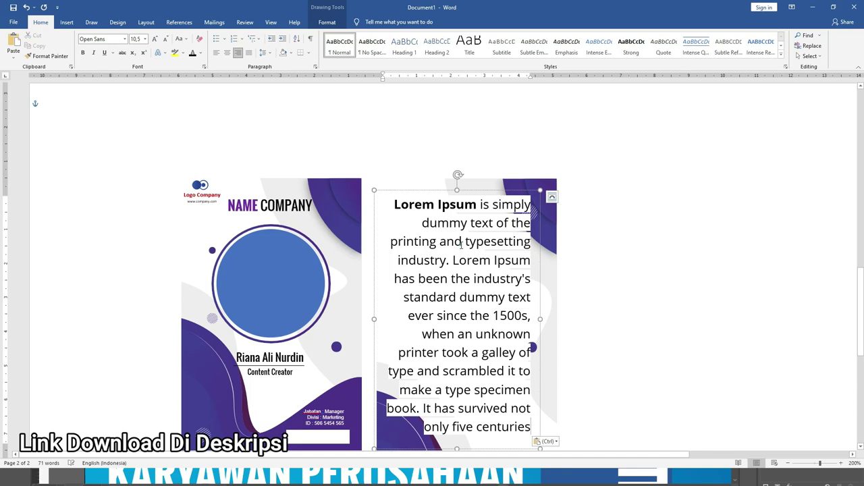
- Clear the Lorem Ipsum text's formatting and set it to size 9
key(ctrl+a)
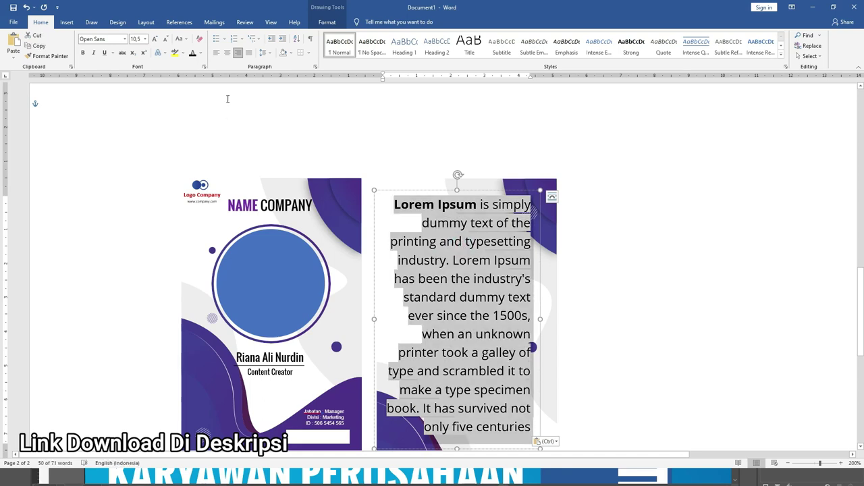
click(199, 38)
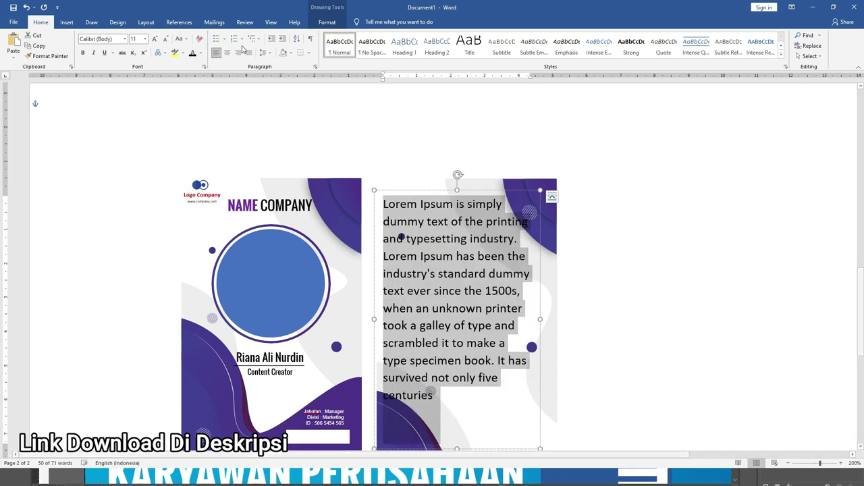
click(145, 40)
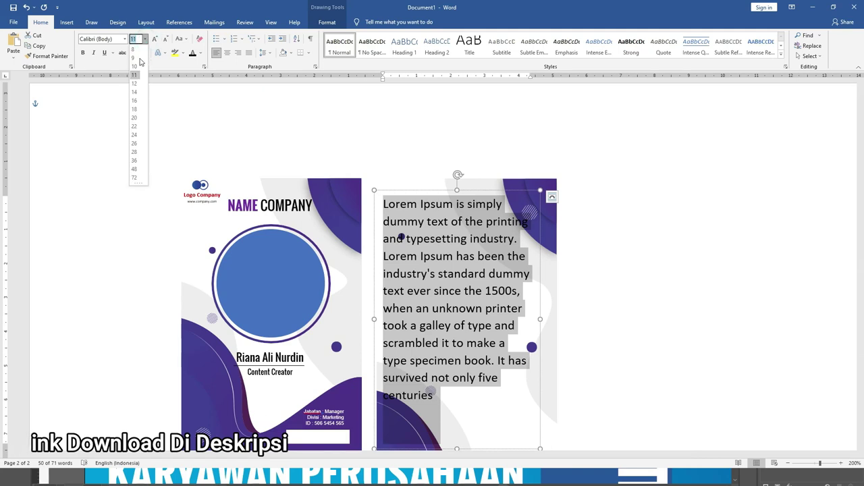
click(135, 57)
click(420, 231)
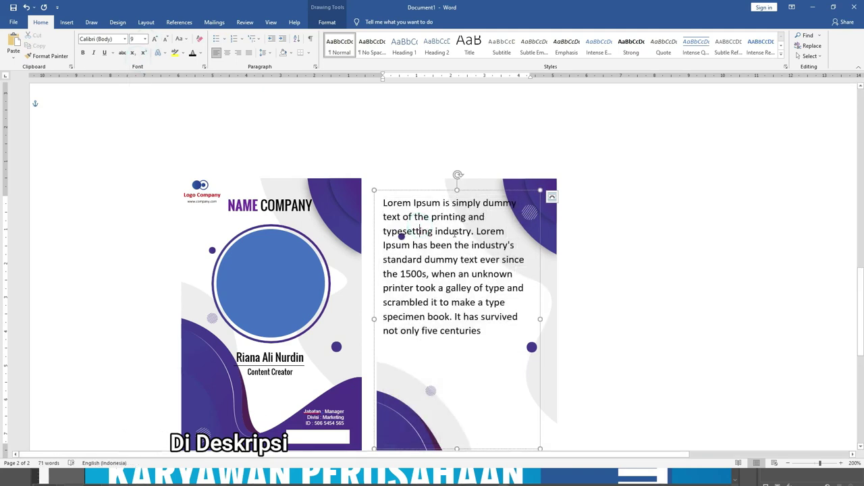
- Split the text into four paragraphs after 'industry.', '1500s,' and 'book.'
click(475, 231)
key(Return)
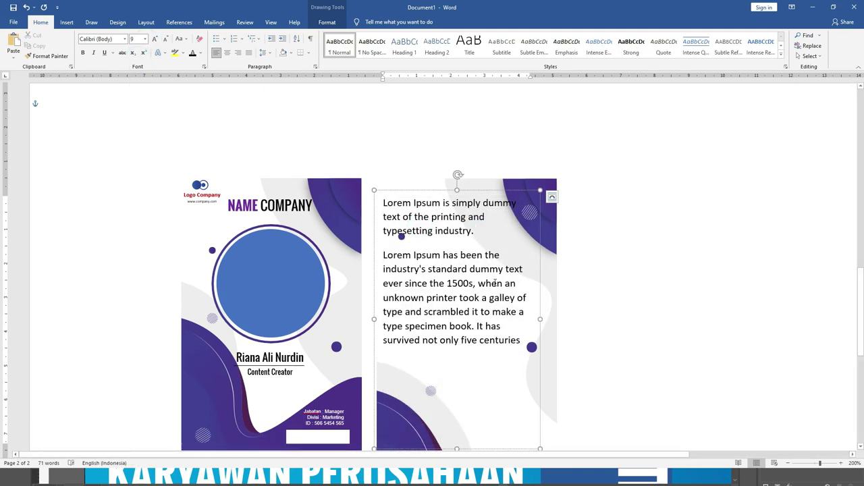
click(476, 284)
key(Return)
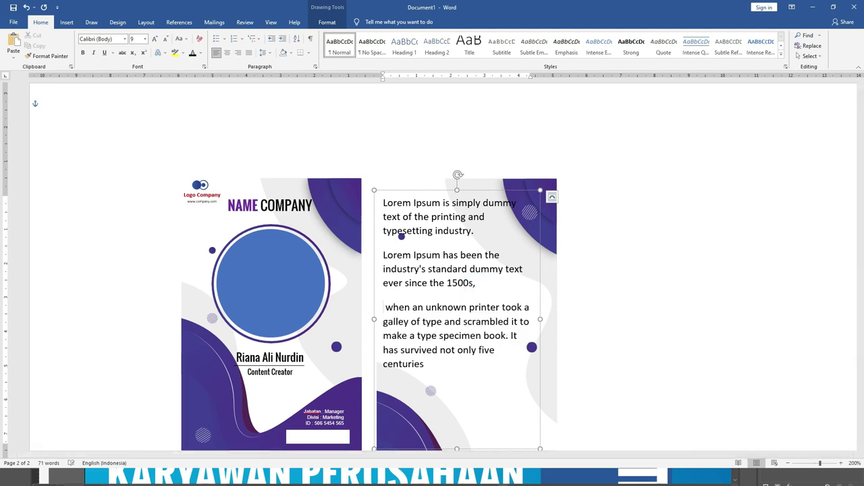
click(511, 336)
key(Return)
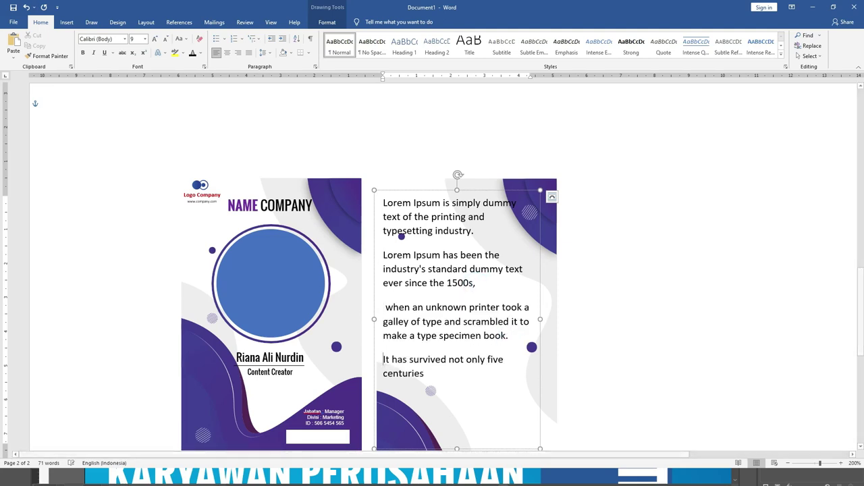
- Remove the space after each paragraph and bullet the four paragraphs
key(ctrl+a)
click(263, 53)
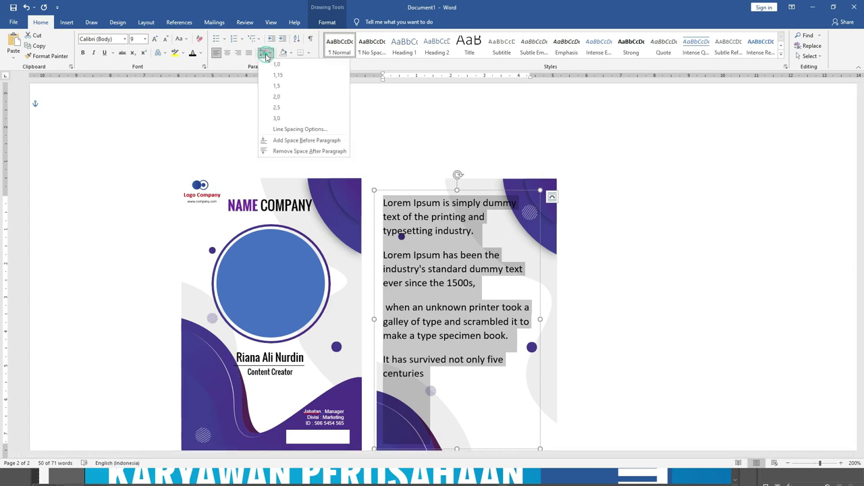
click(299, 152)
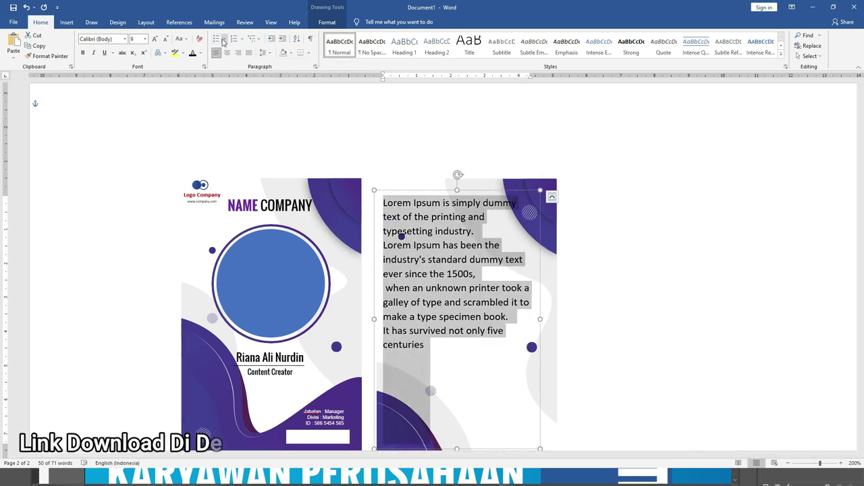
click(216, 38)
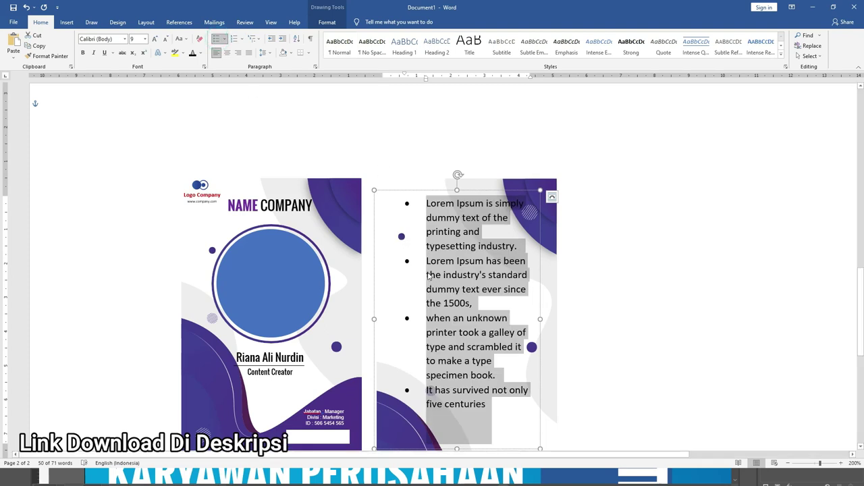
- Move the bullet indent further left, shrink the bullets to 7 pt, and move the text box down
drag(425, 81, 400, 81)
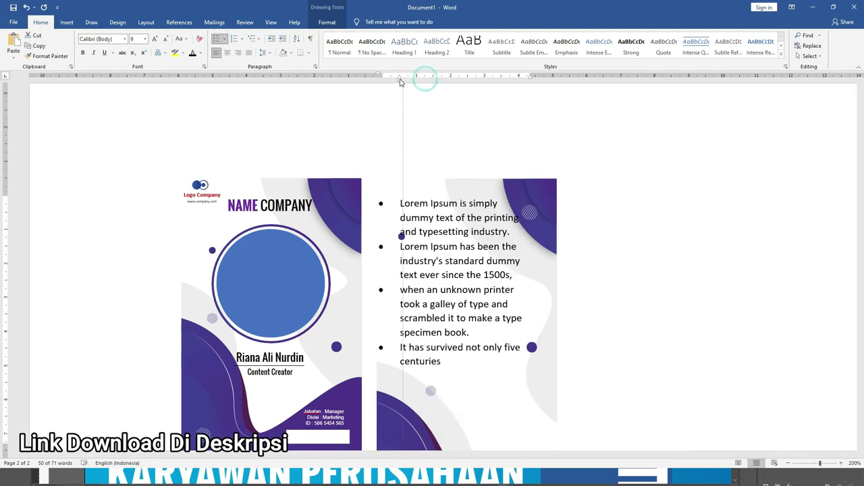
scroll(394, 211, down, 1)
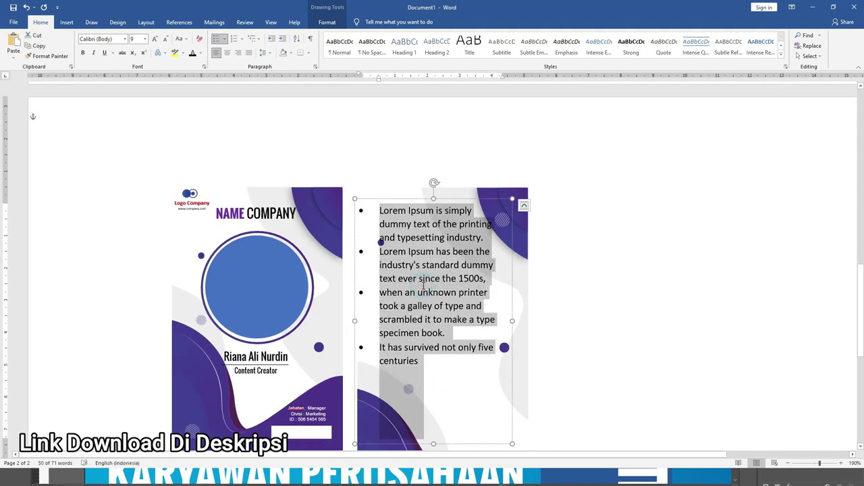
key(ctrl+bracketleft)
key(ctrl+bracketleft)
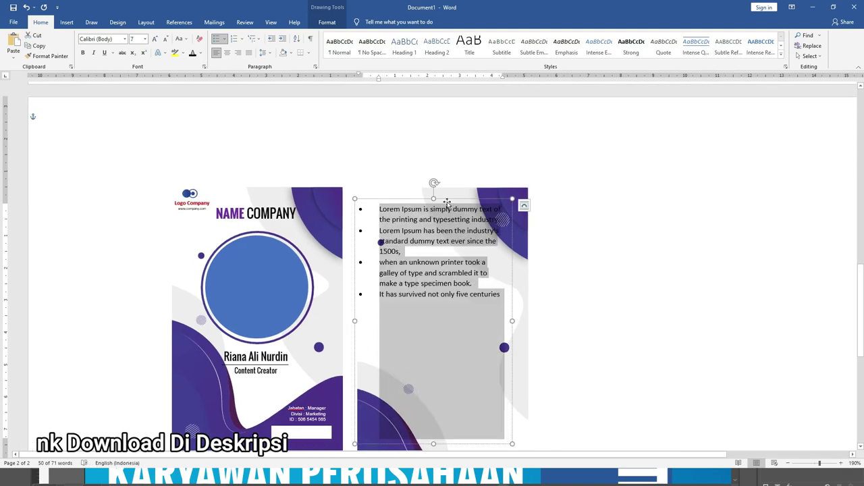
drag(447, 204, 449, 276)
- Add a 'TTD' signature line with the signer's name below the last bullet and shorten the box
scroll(448, 228, down, 5)
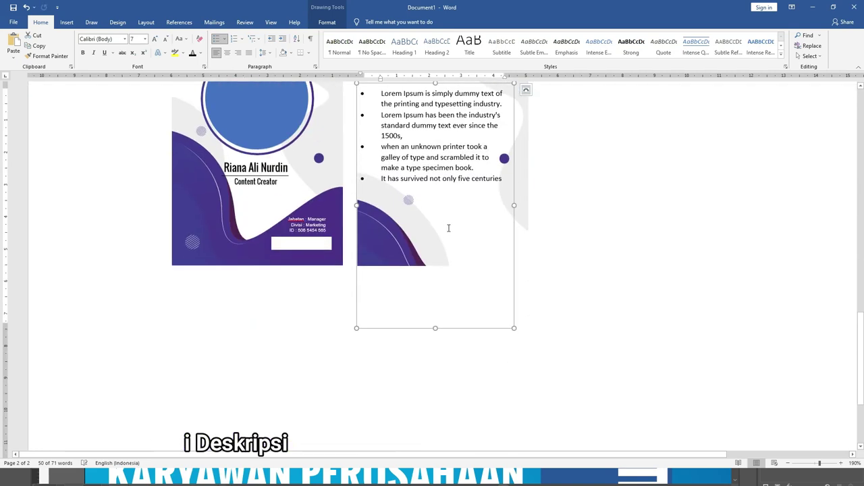
click(500, 179)
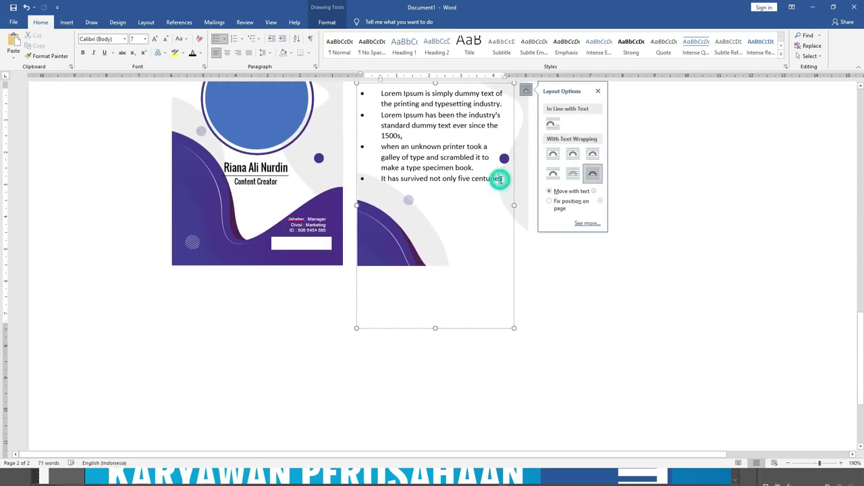
key(Return)
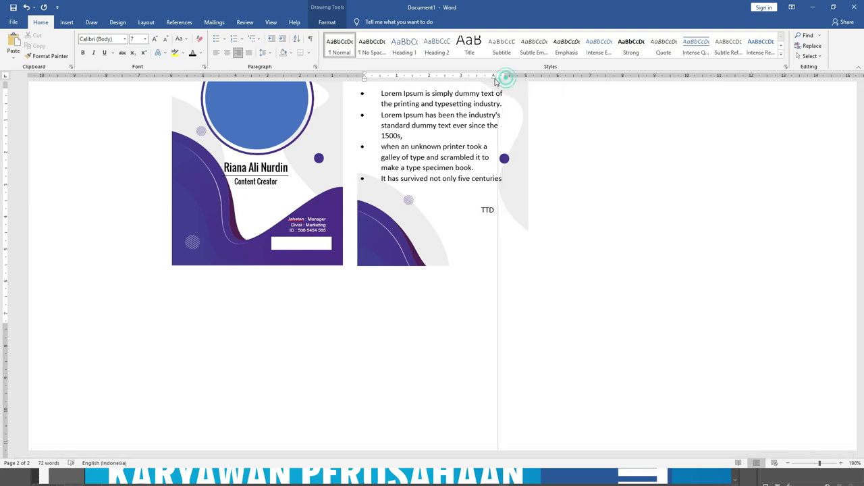
drag(505, 76, 486, 75)
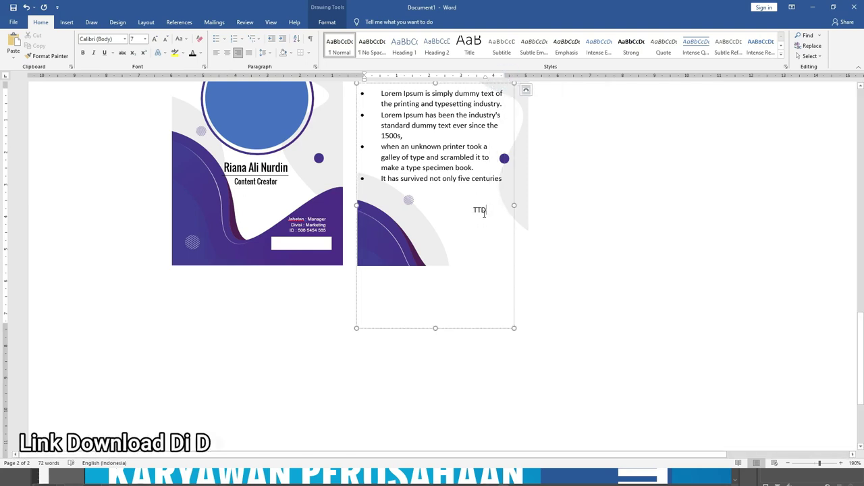
key(Return)
key(Return)
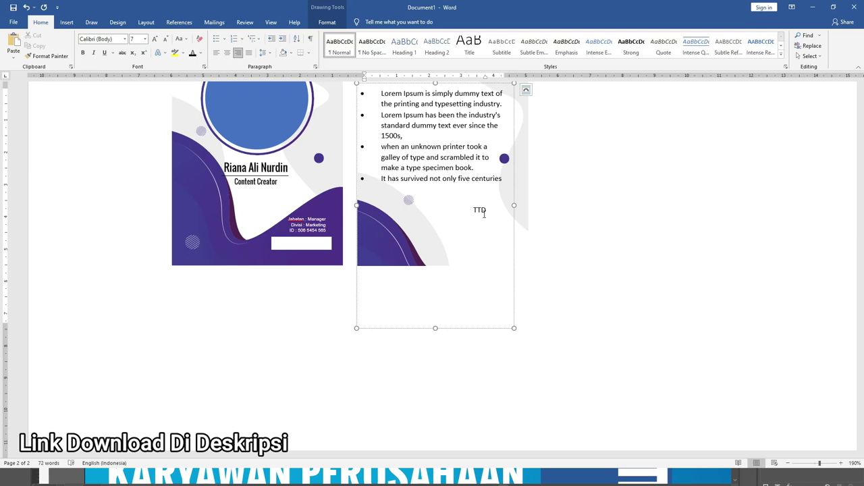
text(Randi)
drag(436, 327, 435, 254)
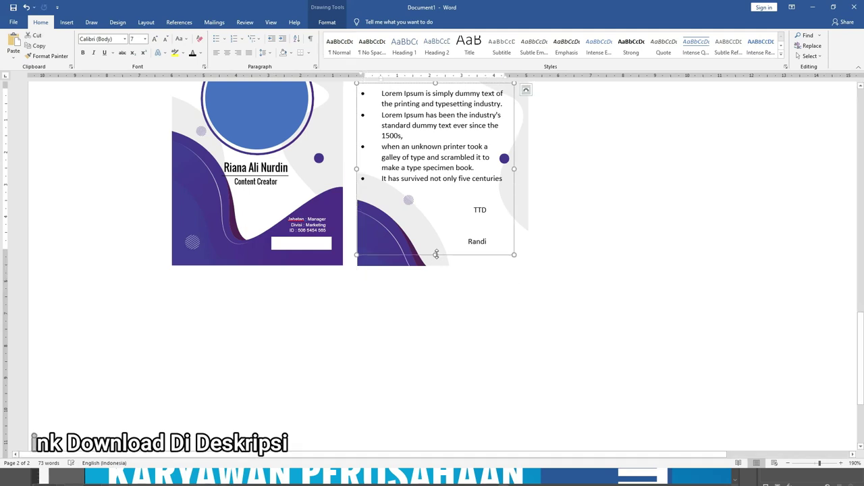
scroll(435, 257, up, 3)
- Copy the front logo group onto the back card and raise the logo circles
click(190, 170)
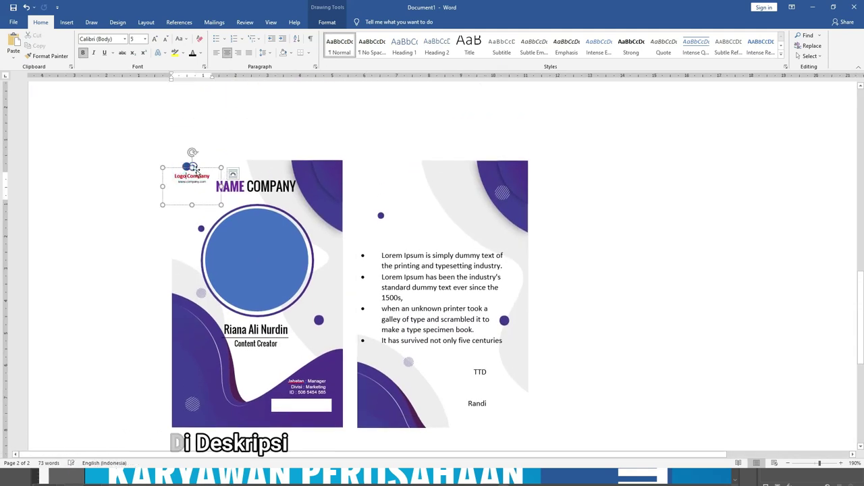
shift+click(192, 166)
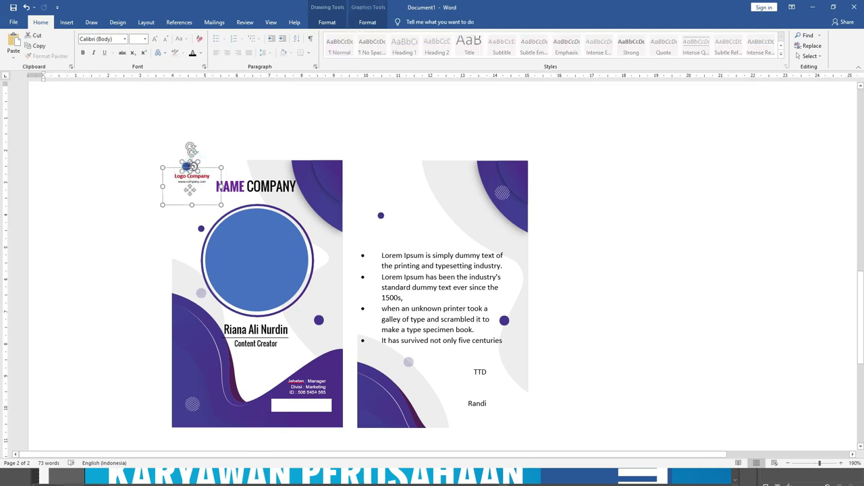
drag(190, 173, 428, 230)
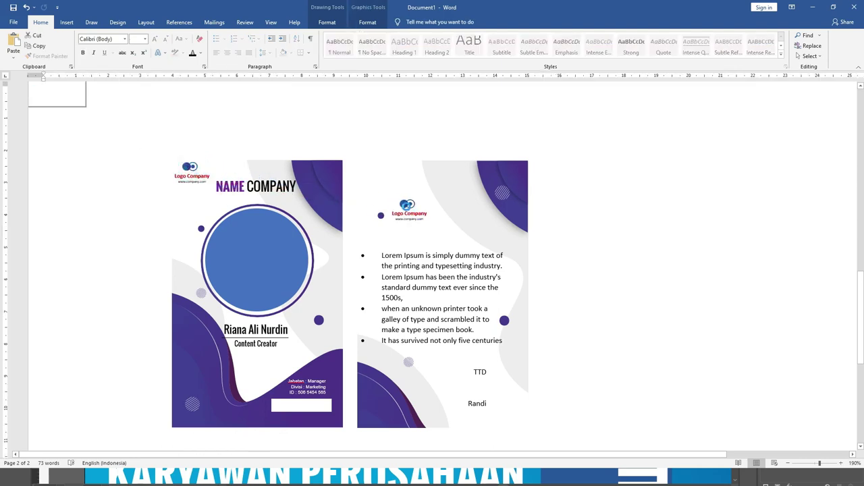
drag(429, 227, 457, 193)
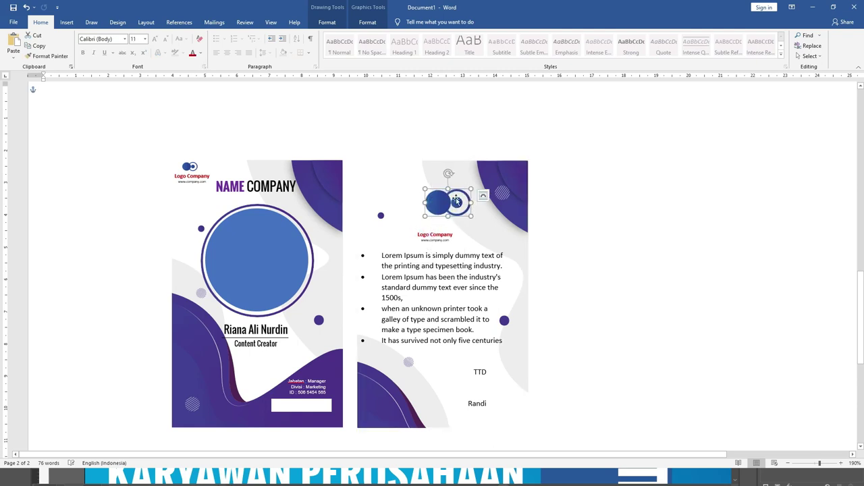
- Enlarge the back card's 'Logo Company' text and widen its box to fit one line
click(444, 231)
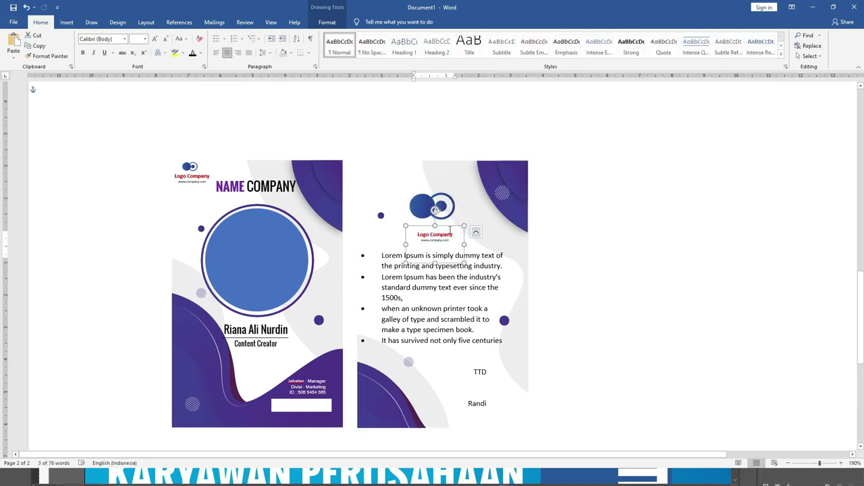
key(ctrl+bracketright)
key(ctrl+bracketright)
key(ctrl+bracketright)
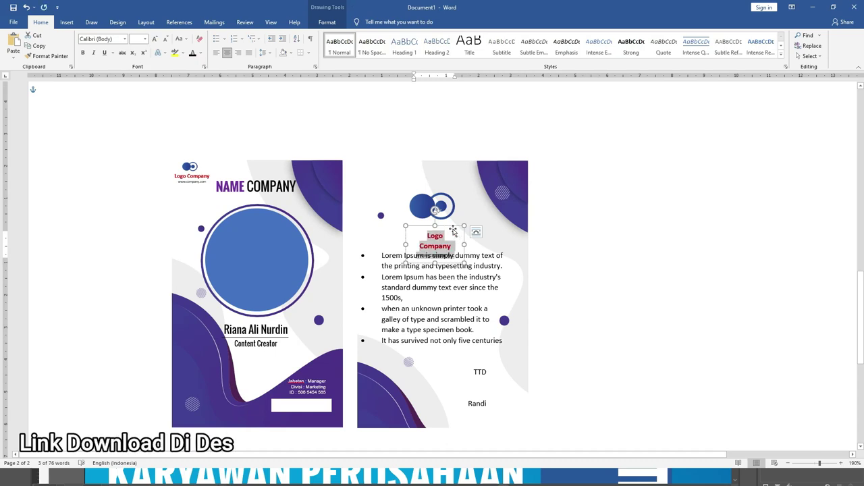
mouse_move(464, 243)
mouse_down()
mouse_move(501, 243)
mouse_move(441, 220)
mouse_up()
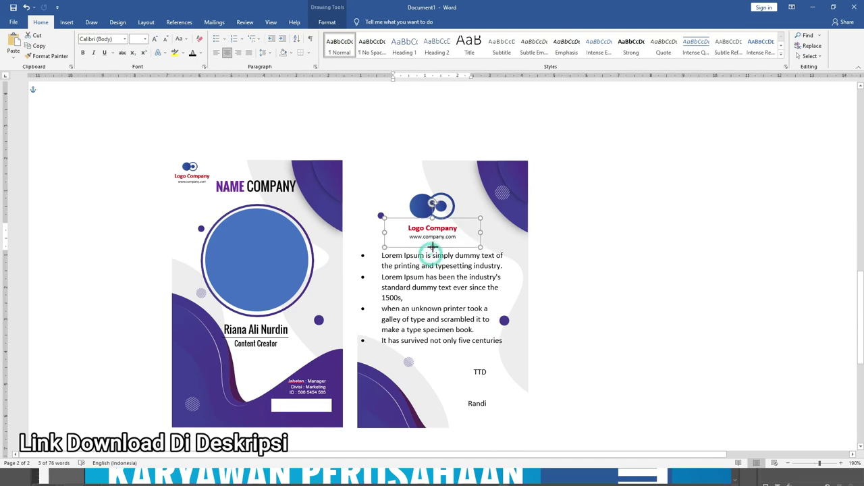
triple_click(436, 228)
key(ctrl+bracketright)
key(ctrl+bracketright)
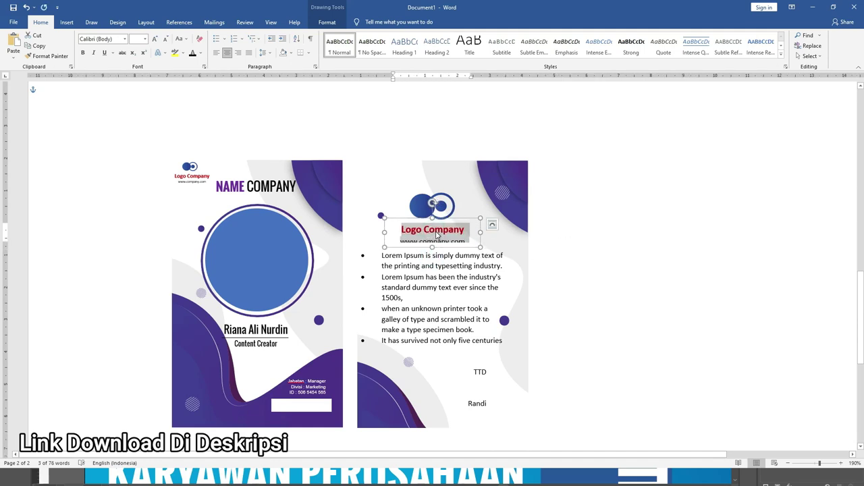
click(420, 198)
click(585, 216)
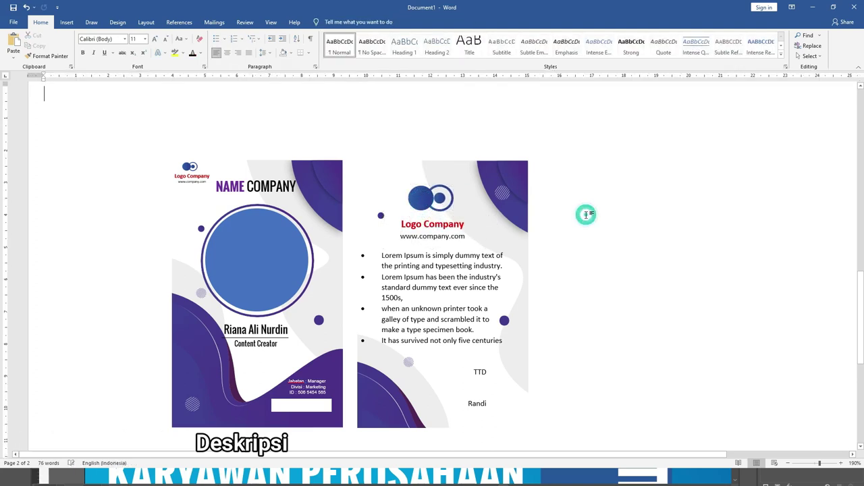
click(465, 235)
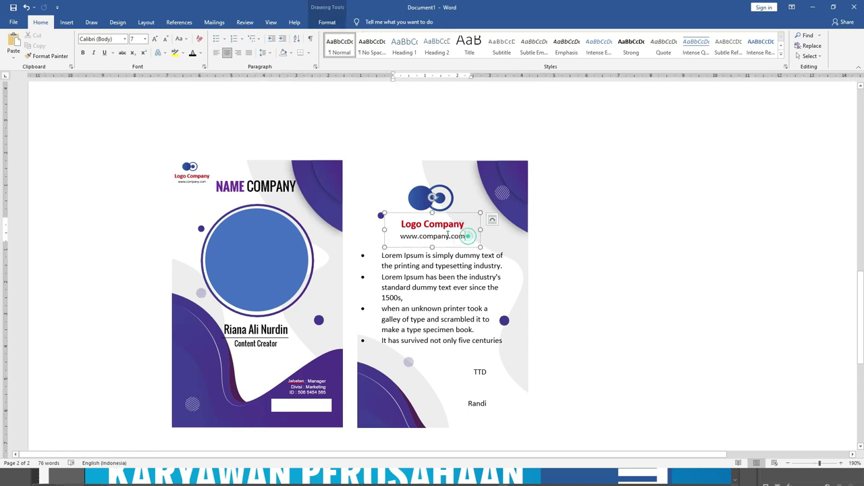
- Set the back-card logo caption's line spacing to Exactly with a small value
key(ctrl+a)
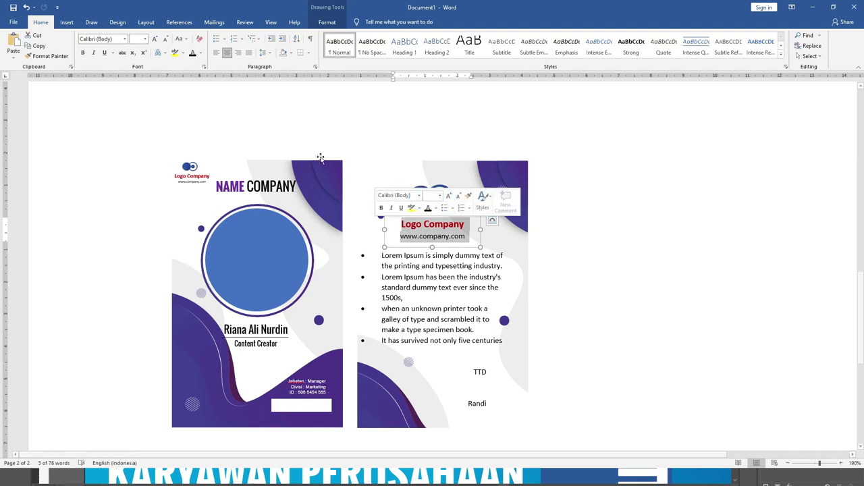
click(268, 53)
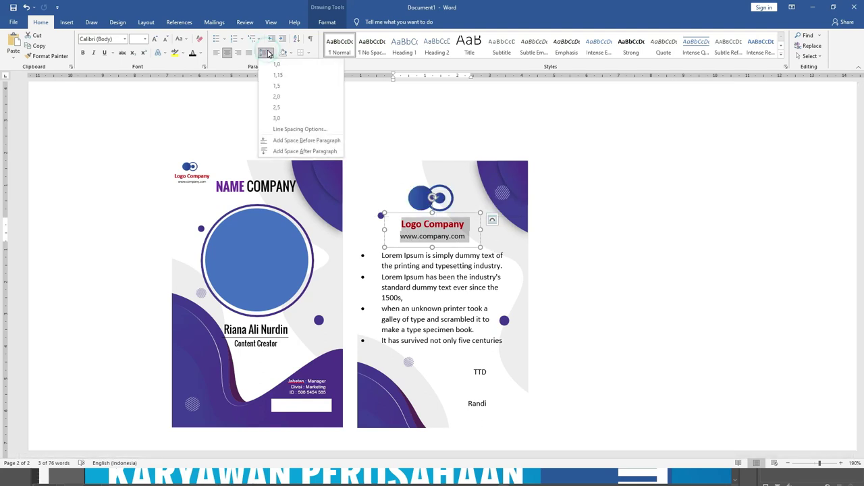
click(297, 128)
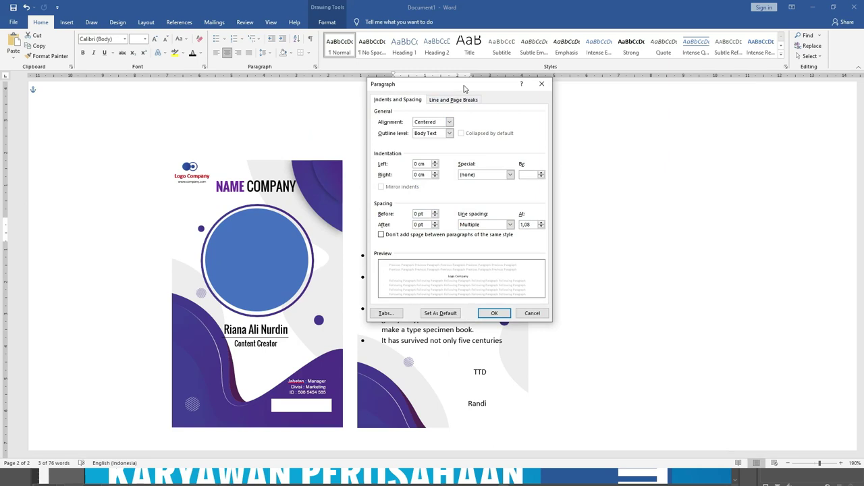
drag(463, 88, 725, 128)
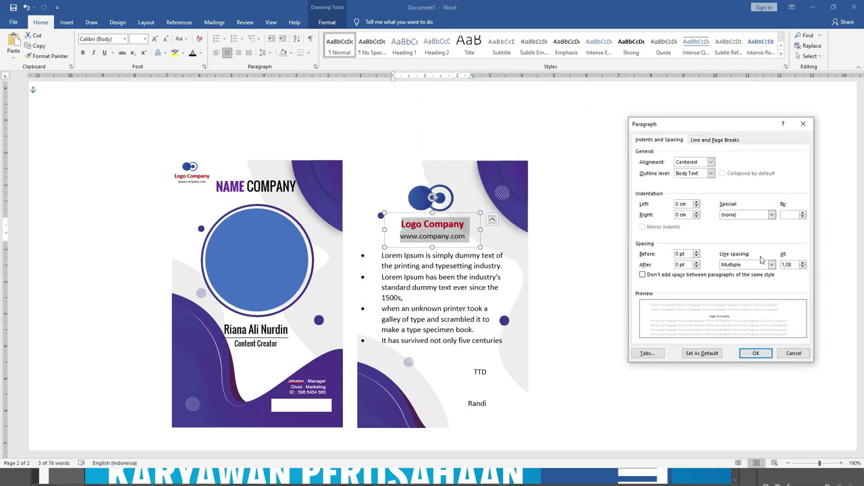
click(772, 265)
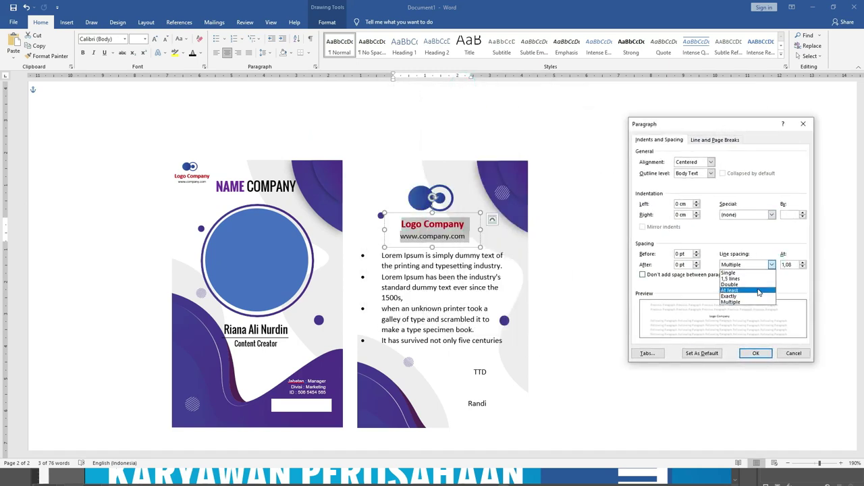
click(760, 296)
click(803, 268)
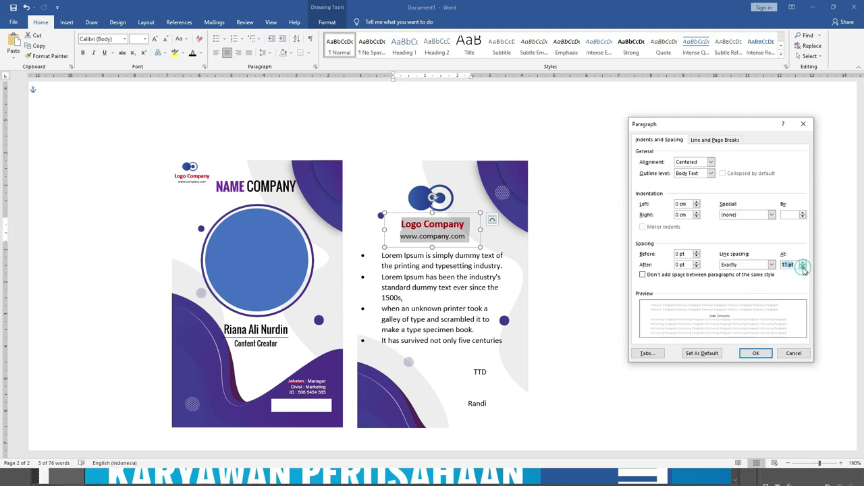
click(803, 268)
click(756, 354)
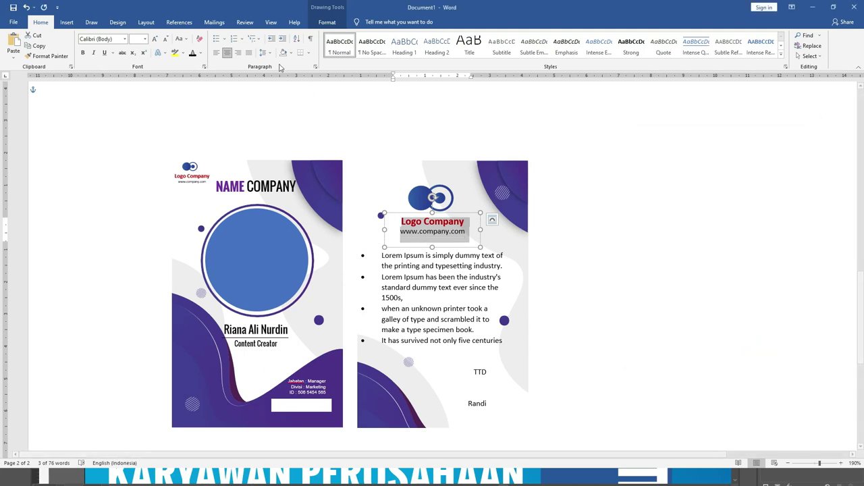
- Tighten the caption's exact line spacing to 6 pt
click(263, 53)
click(285, 129)
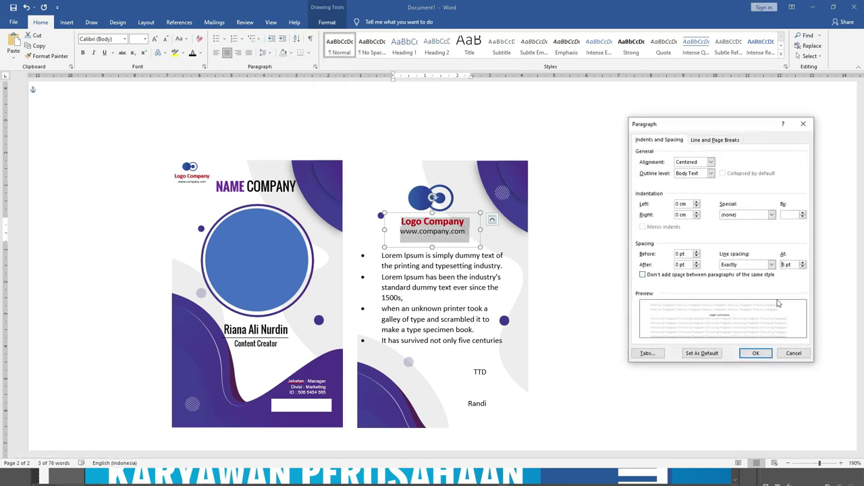
double_click(789, 264)
text(6)
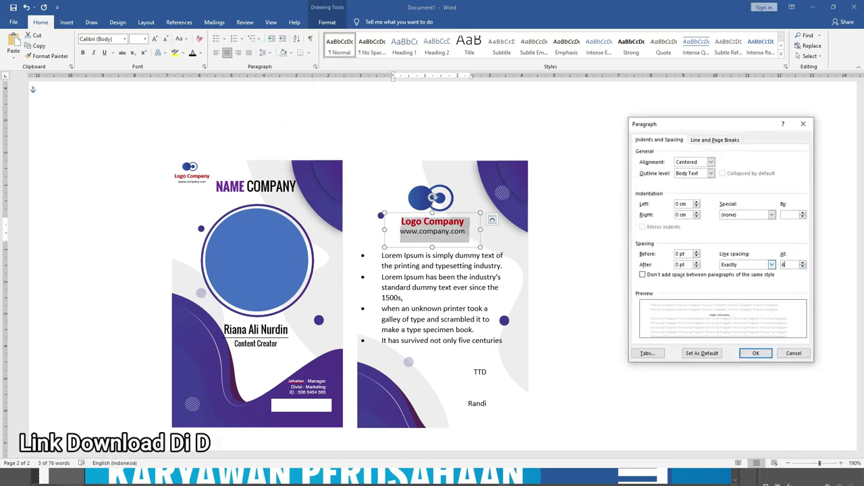
click(755, 353)
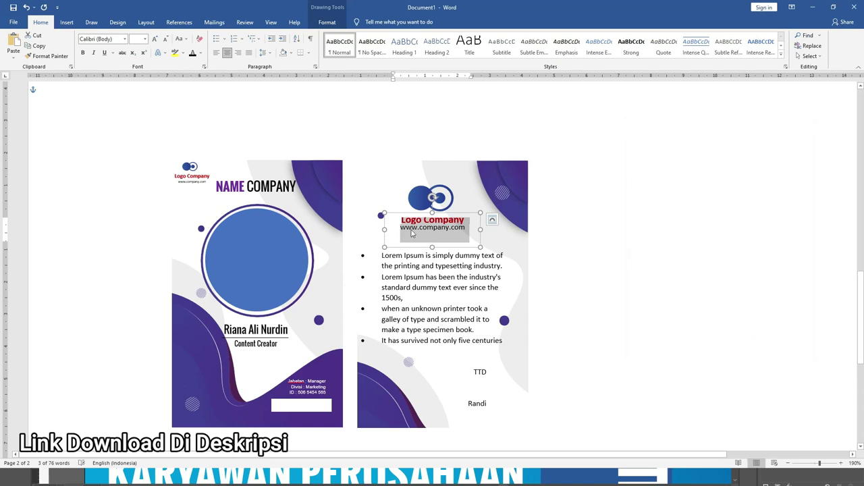
click(559, 219)
scroll(480, 247, up, 2)
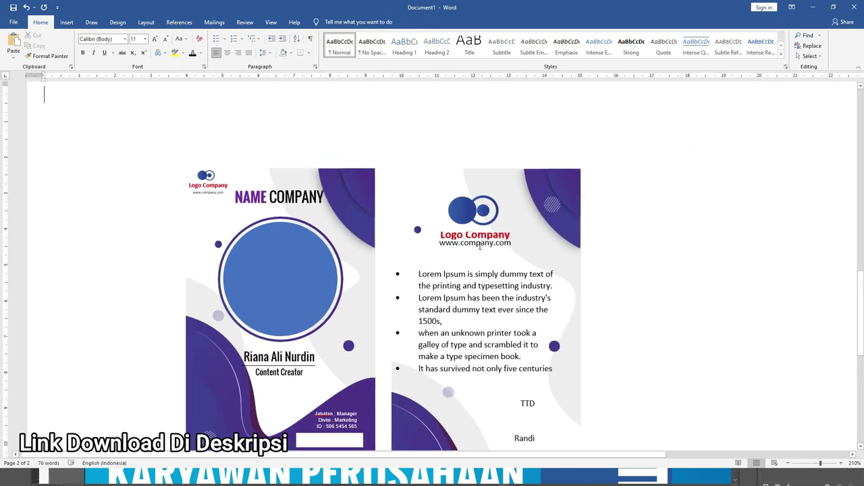
- Readjust the caption's exact line spacing value so both lines sit tightly together
drag(511, 245, 439, 231)
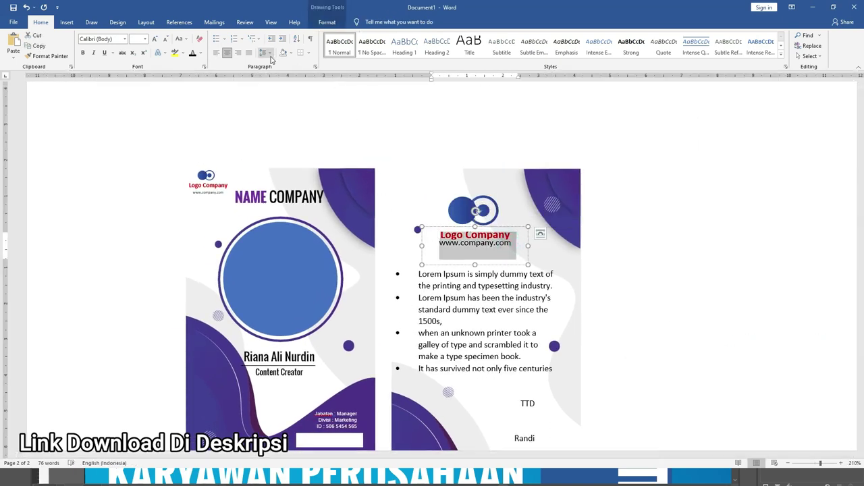
click(266, 53)
click(290, 129)
double_click(796, 264)
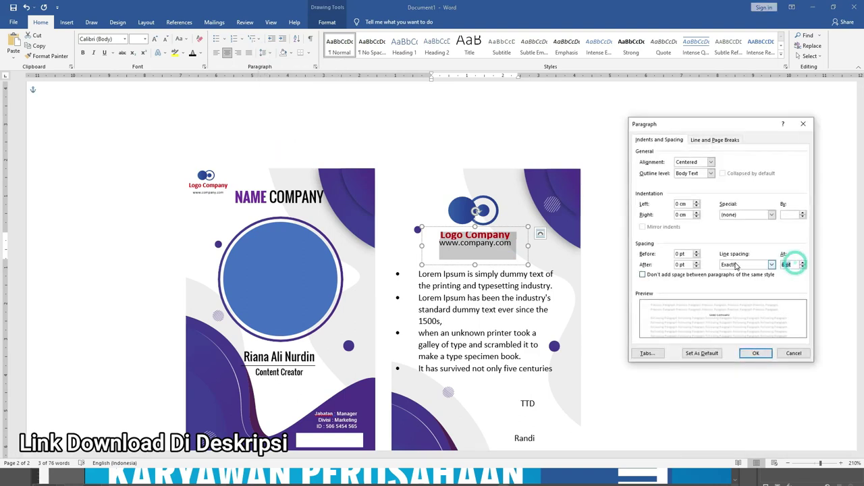
click(756, 354)
click(628, 256)
scroll(417, 215, down, 1)
scroll(417, 215, down, 3)
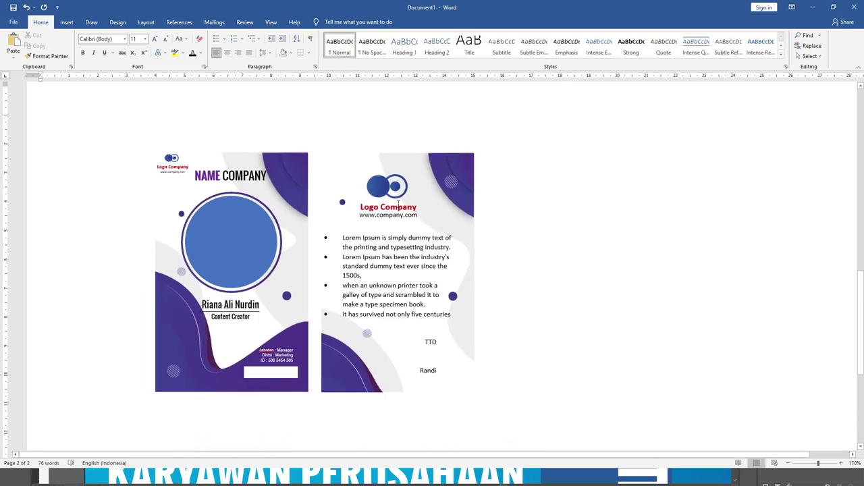
- Move the front card's large text box up and send it backward
click(247, 201)
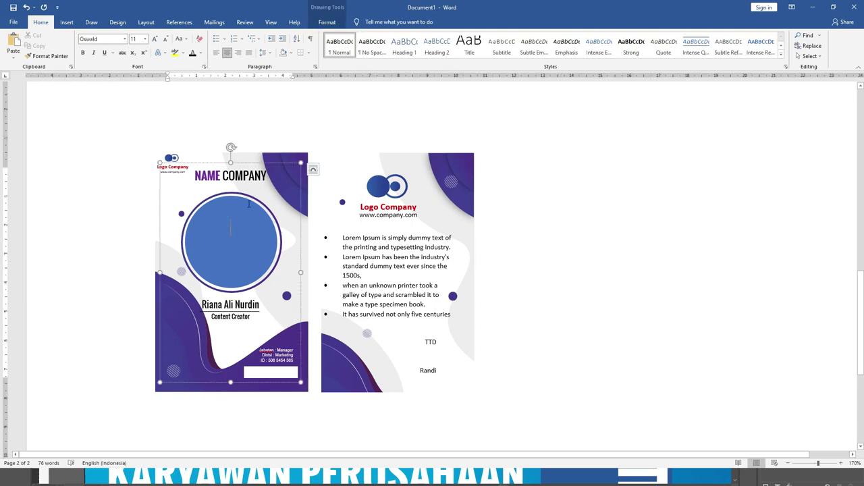
click(258, 166)
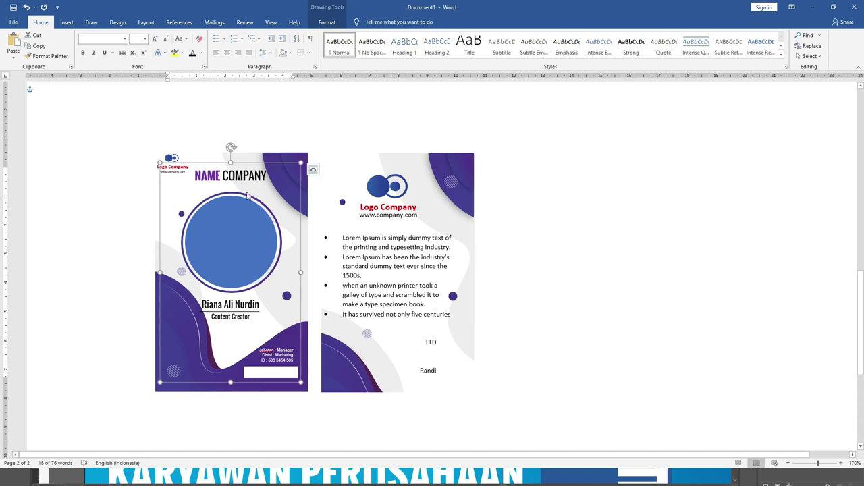
mouse_move(247, 196)
mouse_down()
mouse_move(220, 174)
mouse_move(247, 166)
mouse_up()
right_click(249, 164)
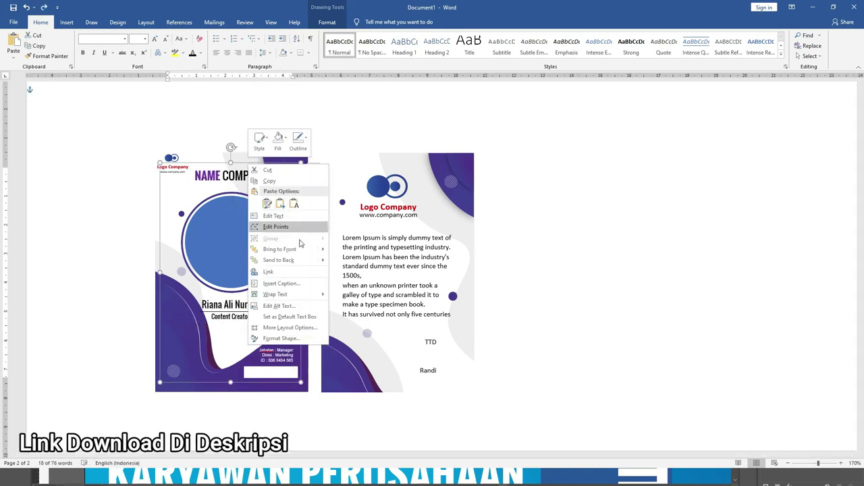
click(295, 259)
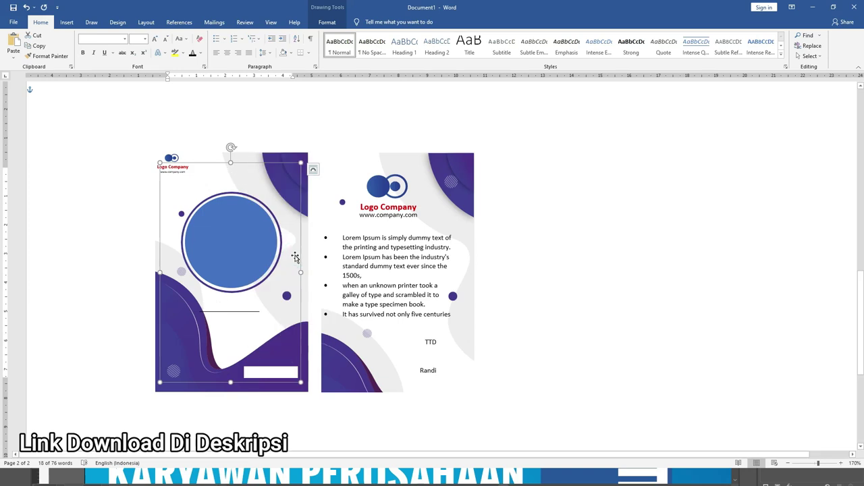
- Send the purple background shape behind the card texts, then select the blue photo circle
right_click(263, 164)
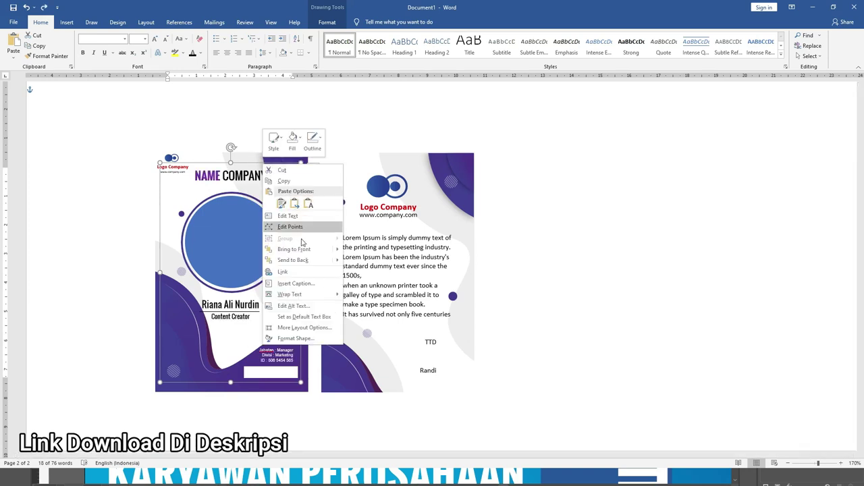
click(304, 250)
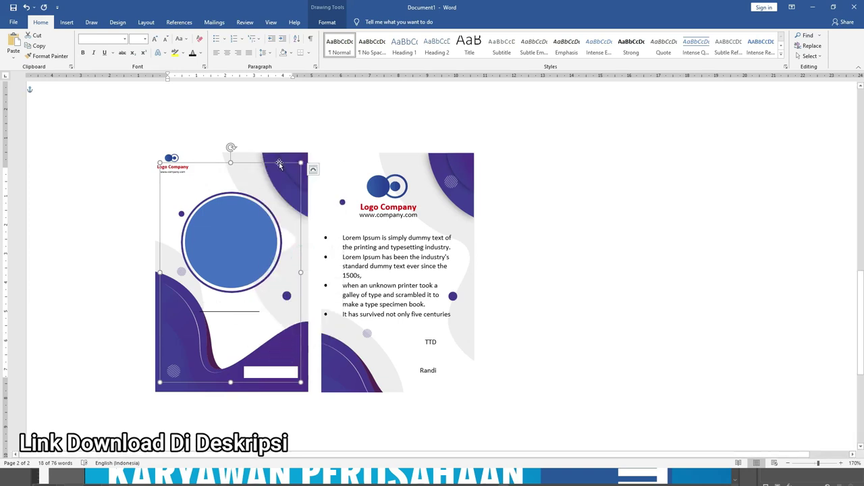
click(277, 156)
right_click(278, 158)
click(307, 253)
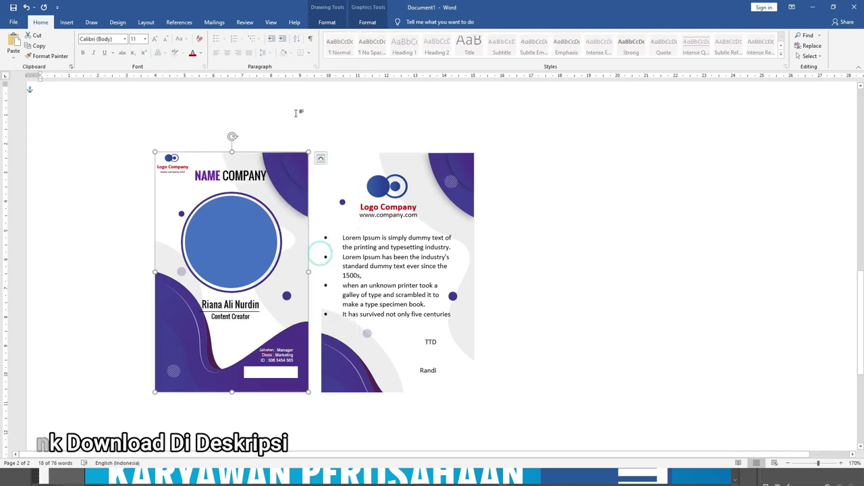
click(225, 218)
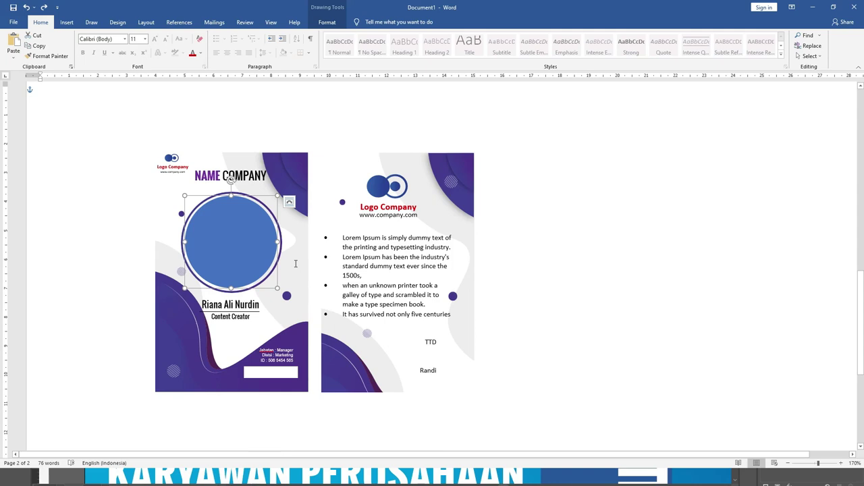
- Fill the front card's blue circle with the Model-1 picture from the Pictures folder
key(alt)
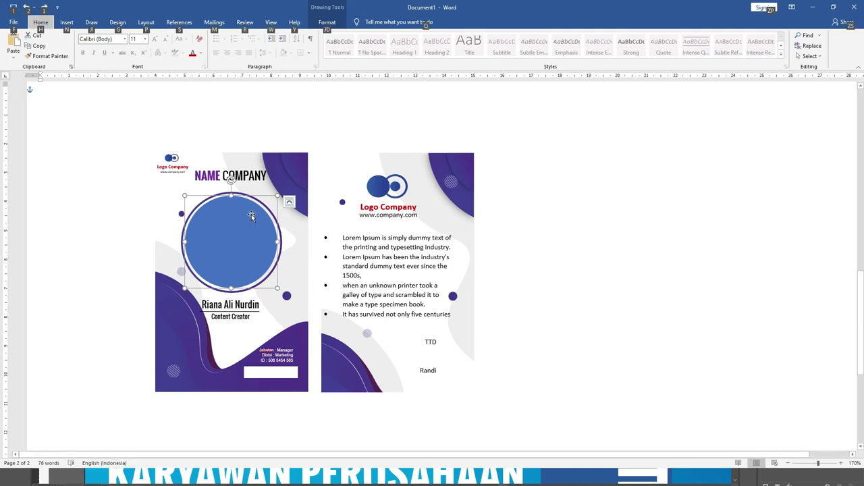
key(alt)
click(327, 22)
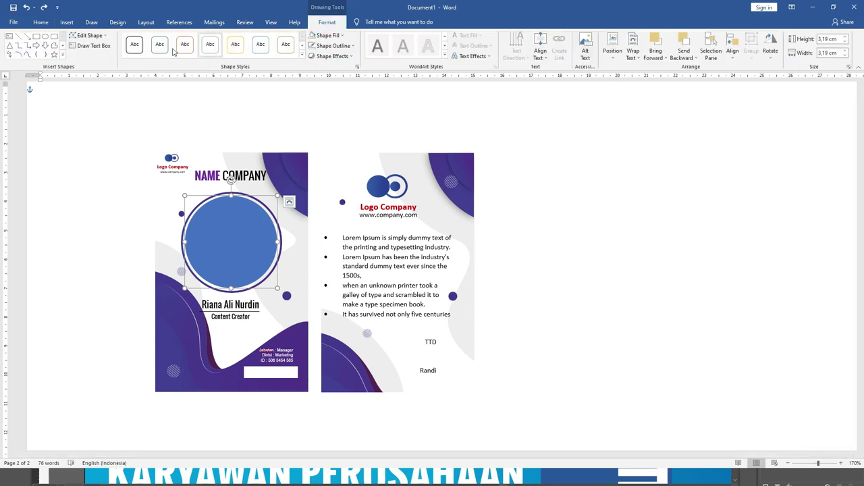
click(40, 21)
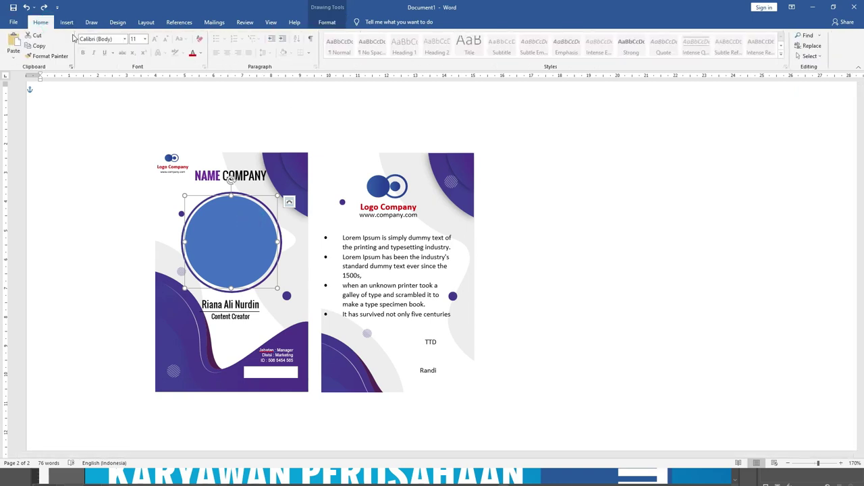
click(327, 23)
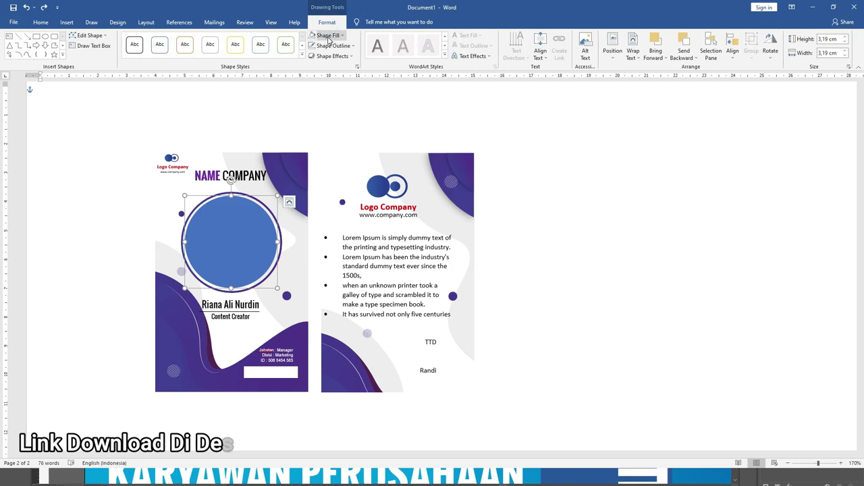
click(328, 35)
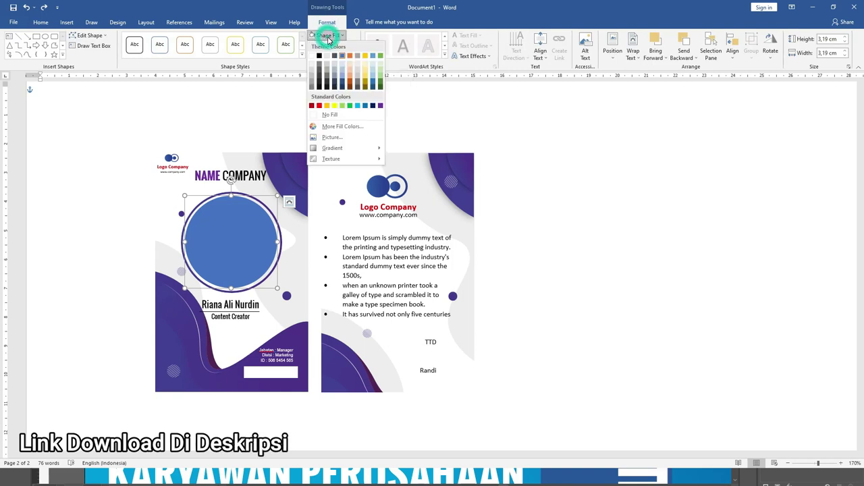
click(339, 140)
click(339, 221)
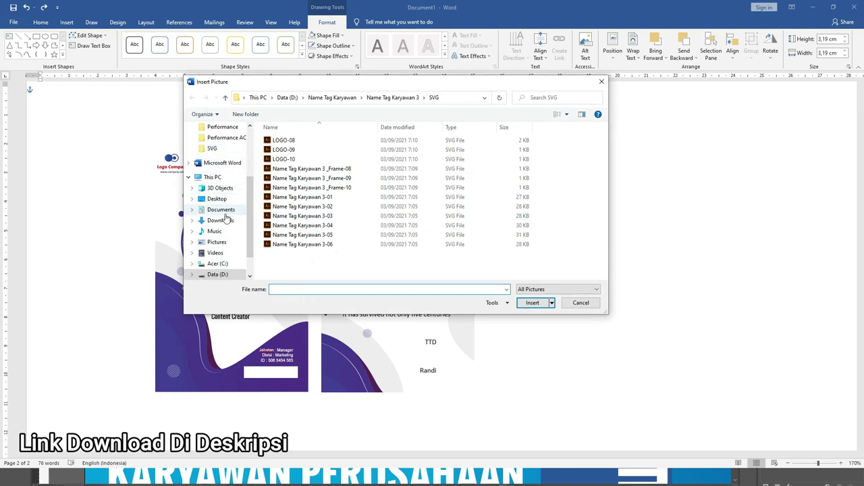
click(217, 242)
click(330, 153)
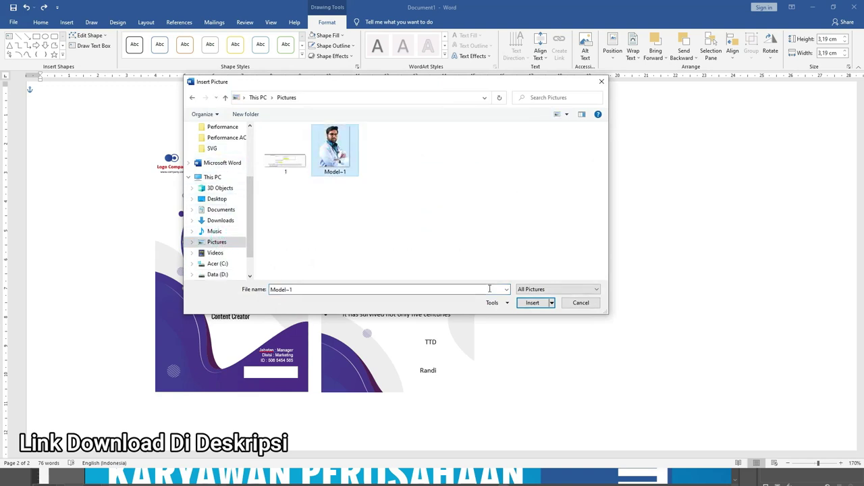
click(532, 302)
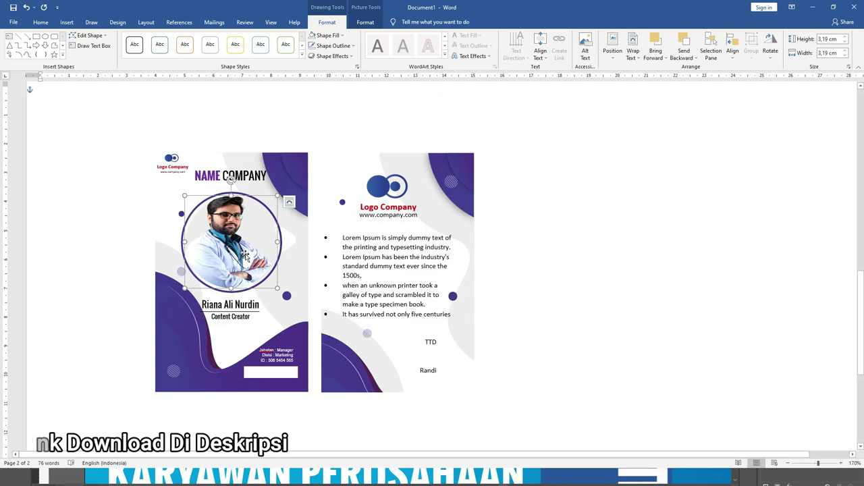
- Crop the man's photo, scaling it up and centring his face and shoulders in the front-card circle
scroll(246, 256, up, 2)
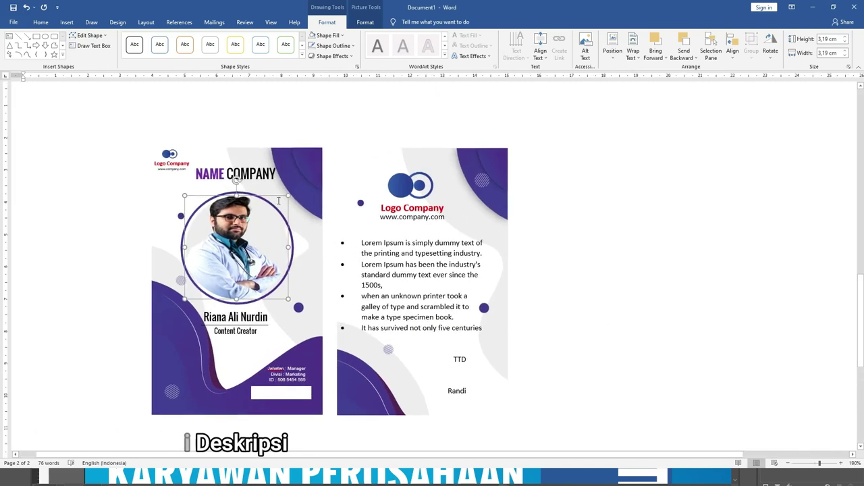
click(365, 23)
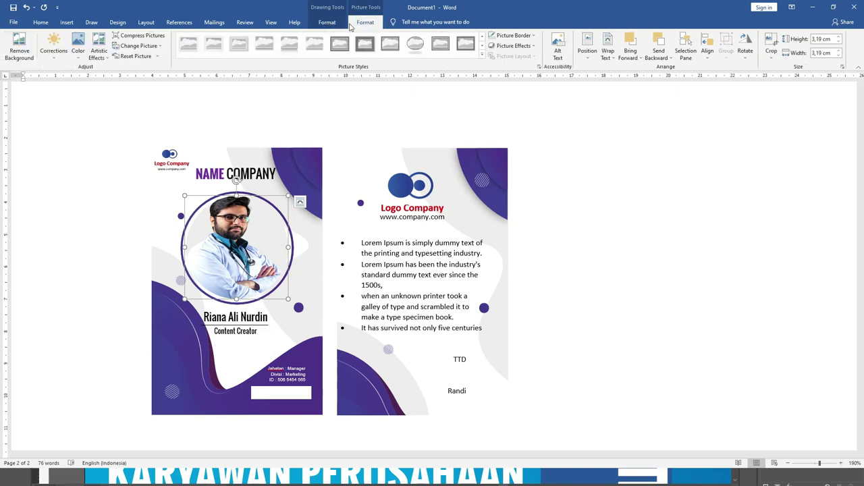
click(770, 42)
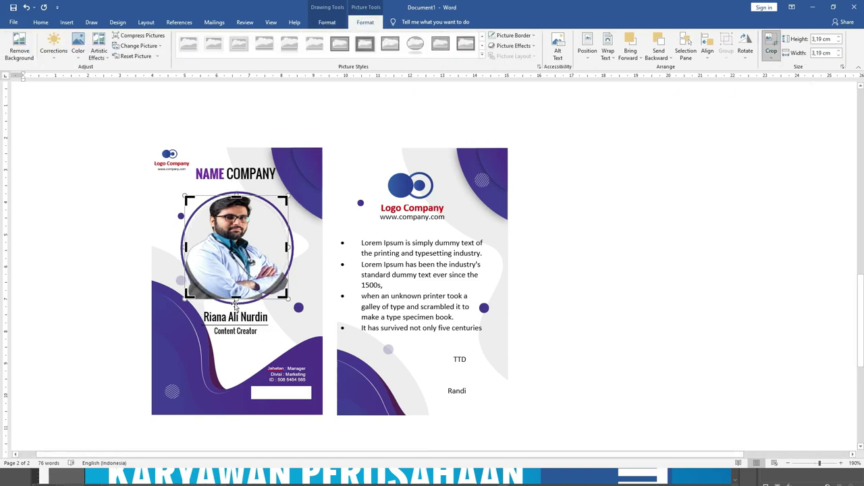
mouse_move(236, 316)
mouse_down()
mouse_move(285, 340)
mouse_move(310, 370)
mouse_up()
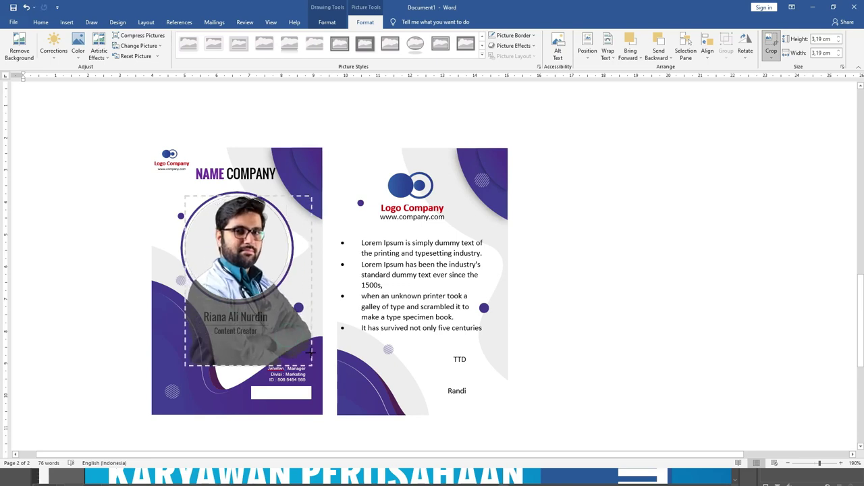
drag(273, 327, 270, 333)
drag(312, 197, 311, 200)
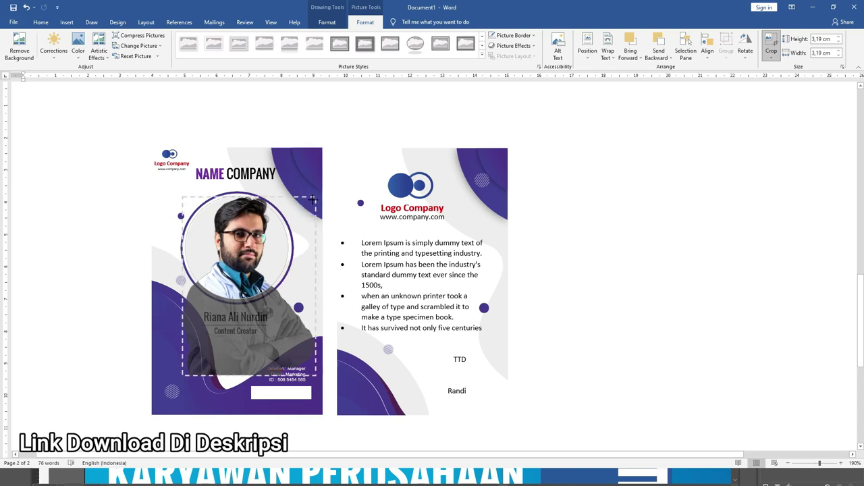
drag(262, 316, 263, 322)
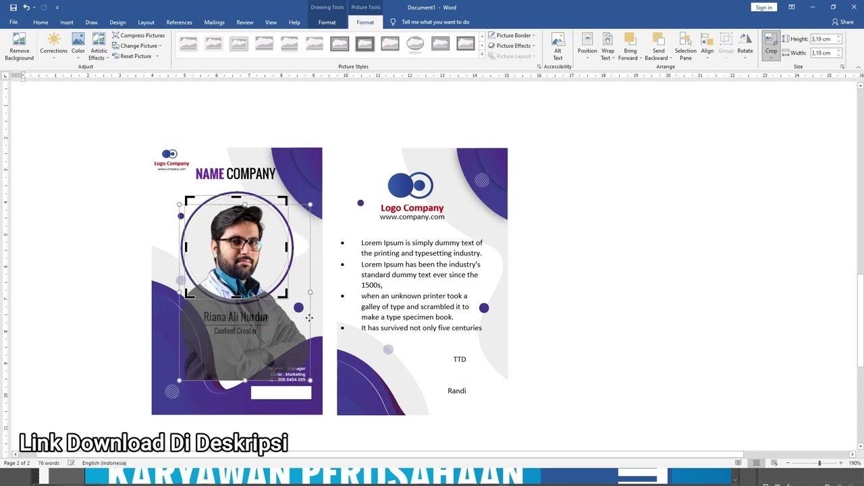
click(558, 240)
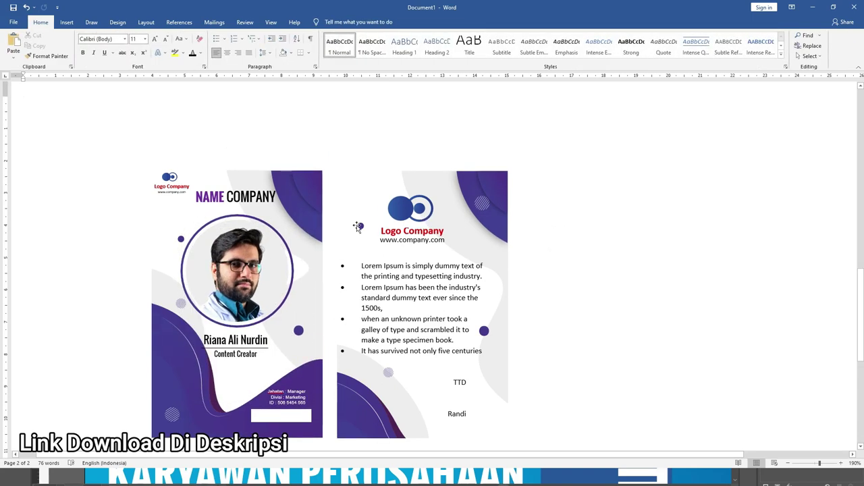
scroll(258, 224, down, 5)
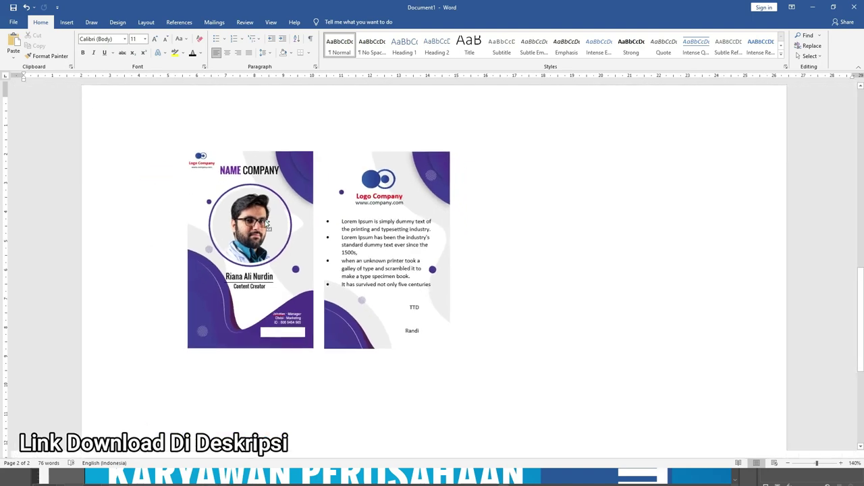
scroll(264, 220, down, 2)
scroll(265, 221, down, 2)
scroll(264, 220, down, 1)
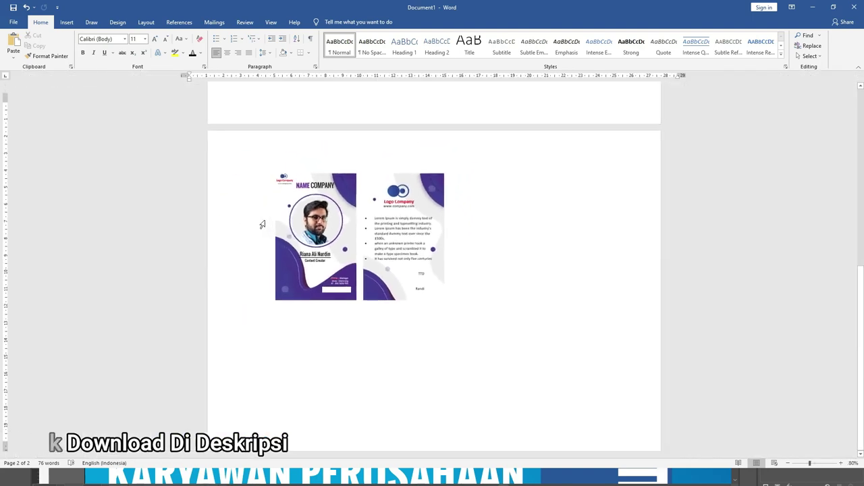
scroll(265, 220, down, 5)
scroll(264, 221, down, 1)
click(358, 161)
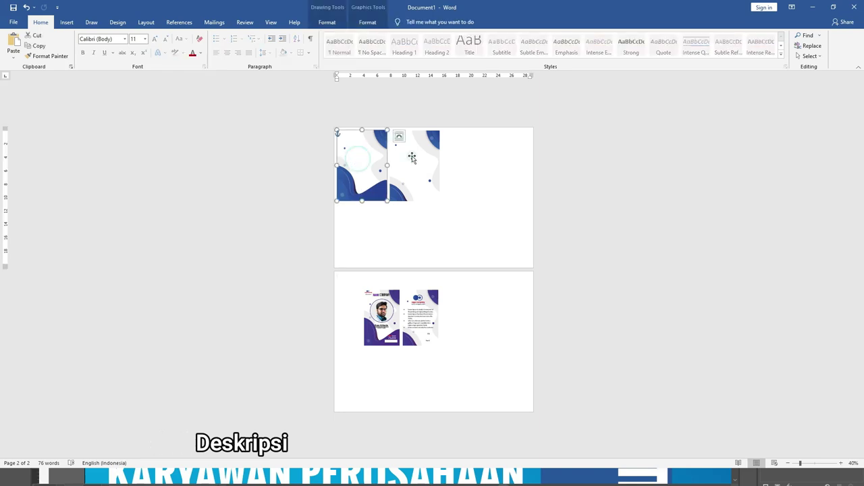
click(462, 159)
click(405, 162)
click(366, 155)
click(411, 160)
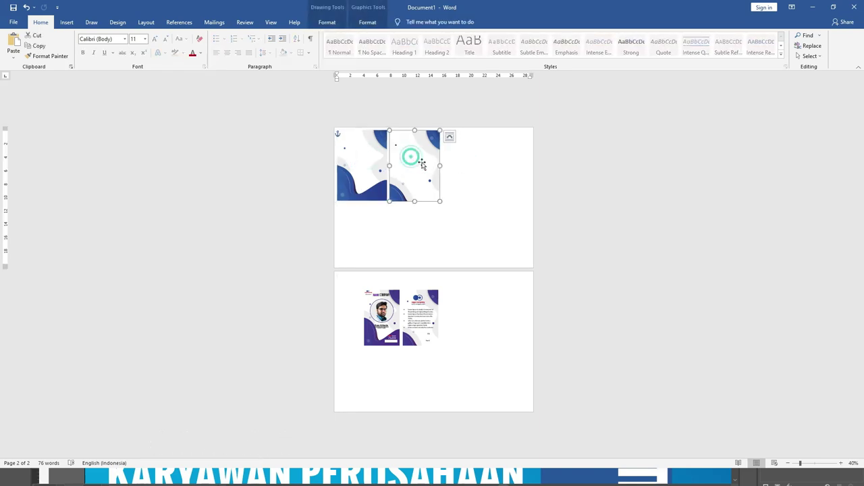
click(472, 169)
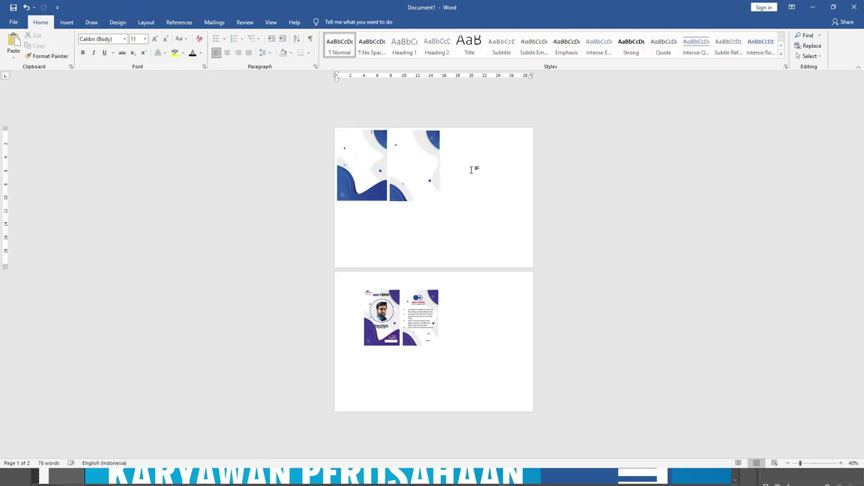